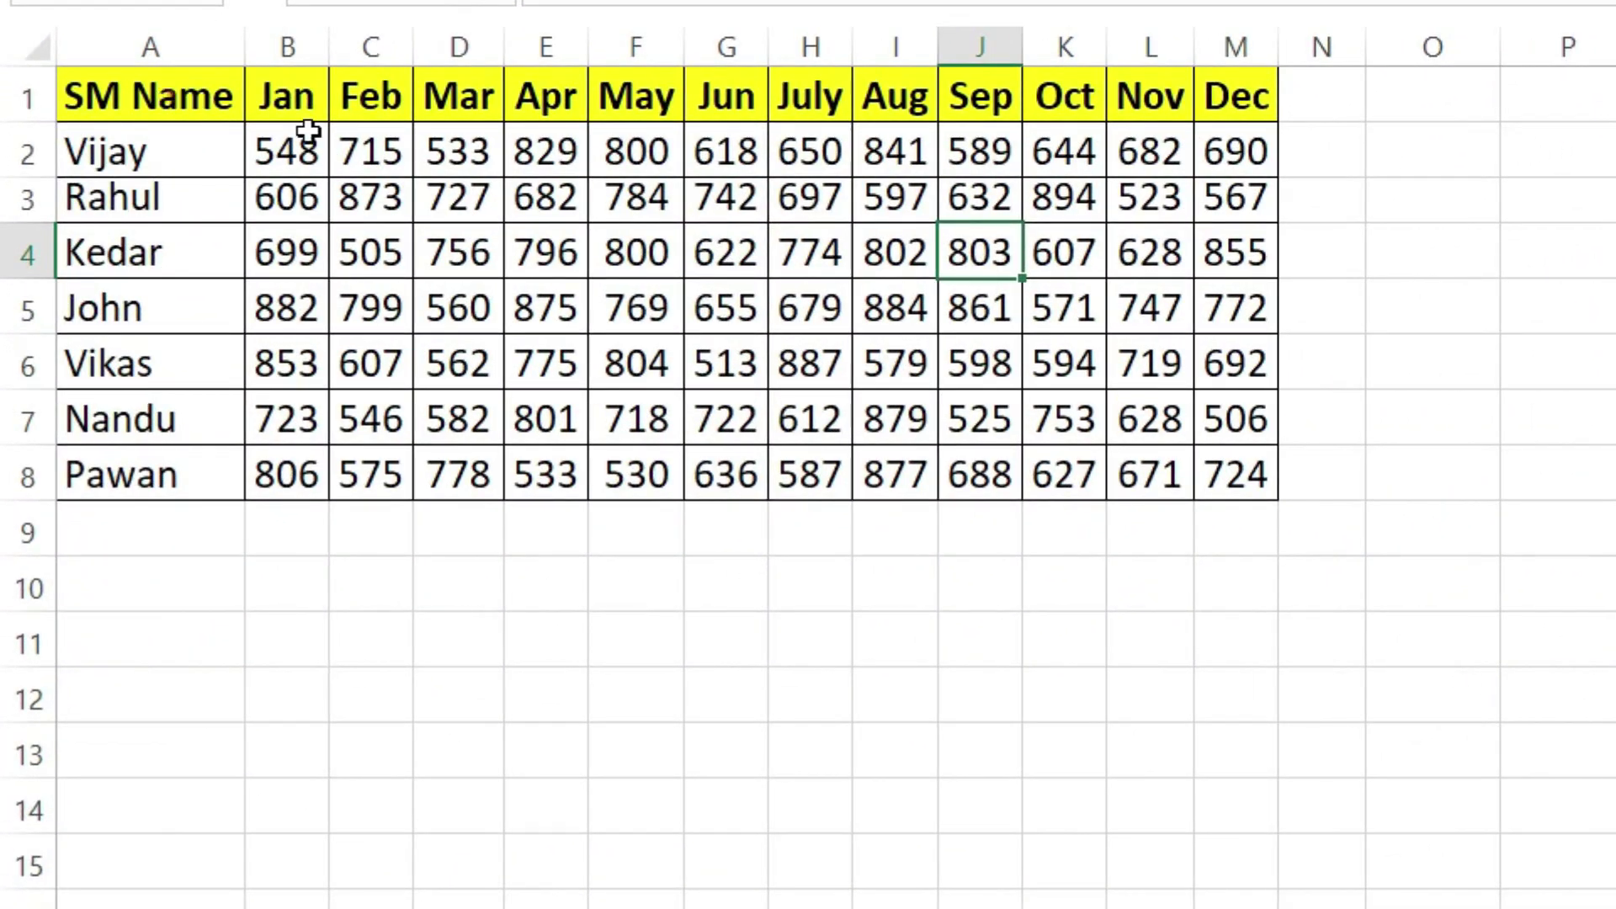
- Select the Jan–Dec month headers in B1:M1 and copy them with Ctrl+C
{"action": "left_click_drag", "start_coordinate": [51, 251], "coordinate": [583, 438]}
{"action": "left_click_drag", "start_coordinate": [1165, 473], "coordinate": [1233, 476]}
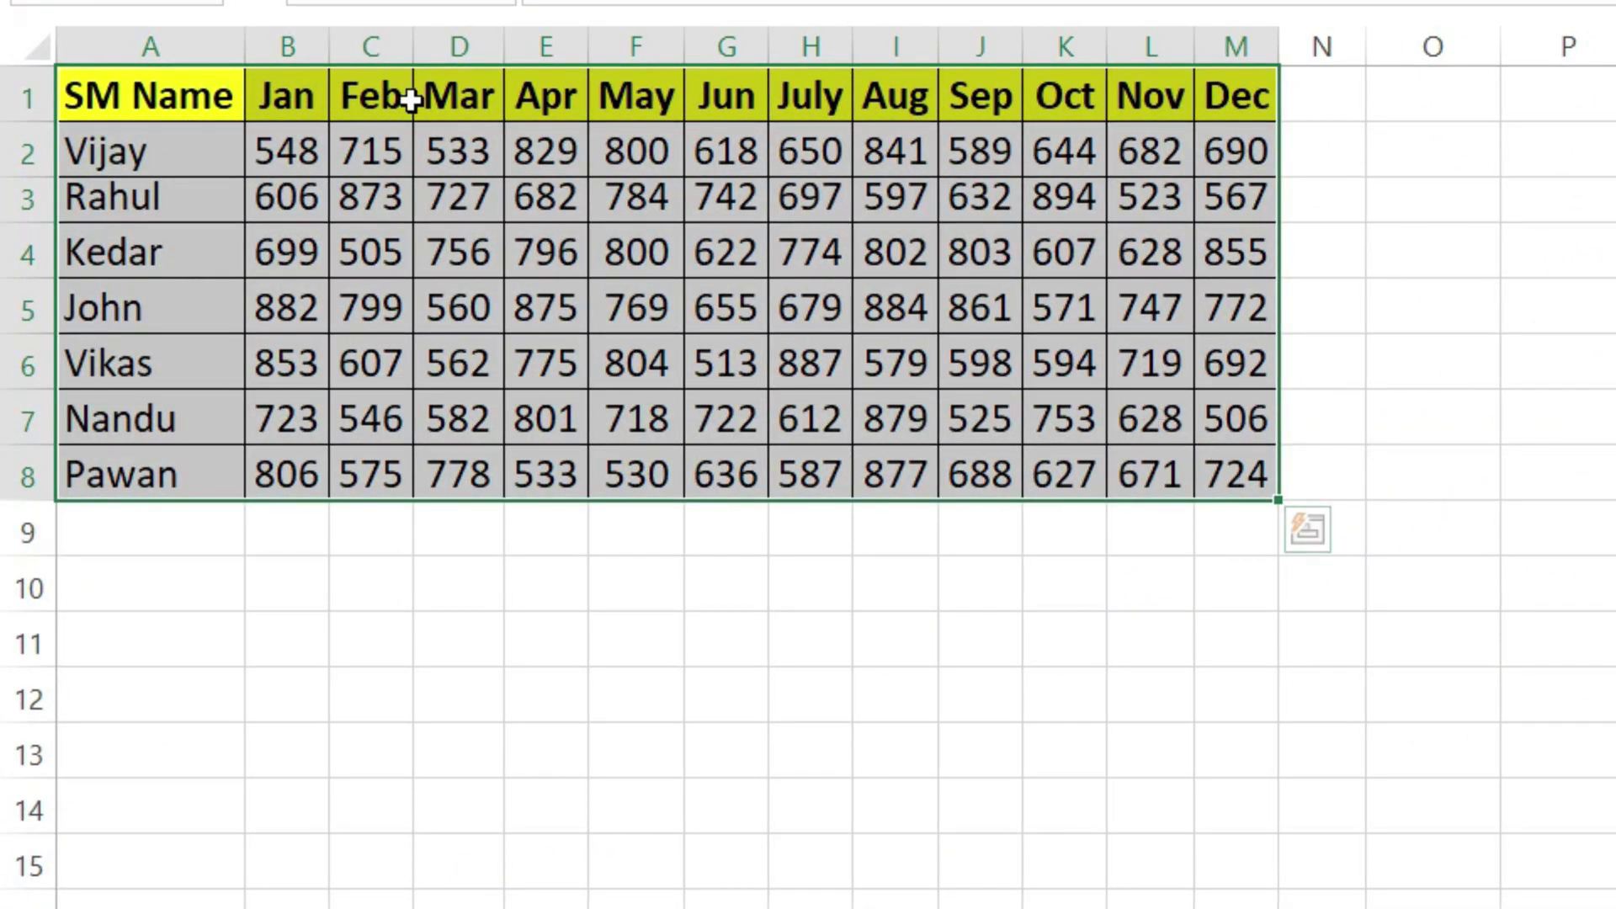
{"action": "left_click_drag", "start_coordinate": [261, 88], "coordinate": [1234, 74]}
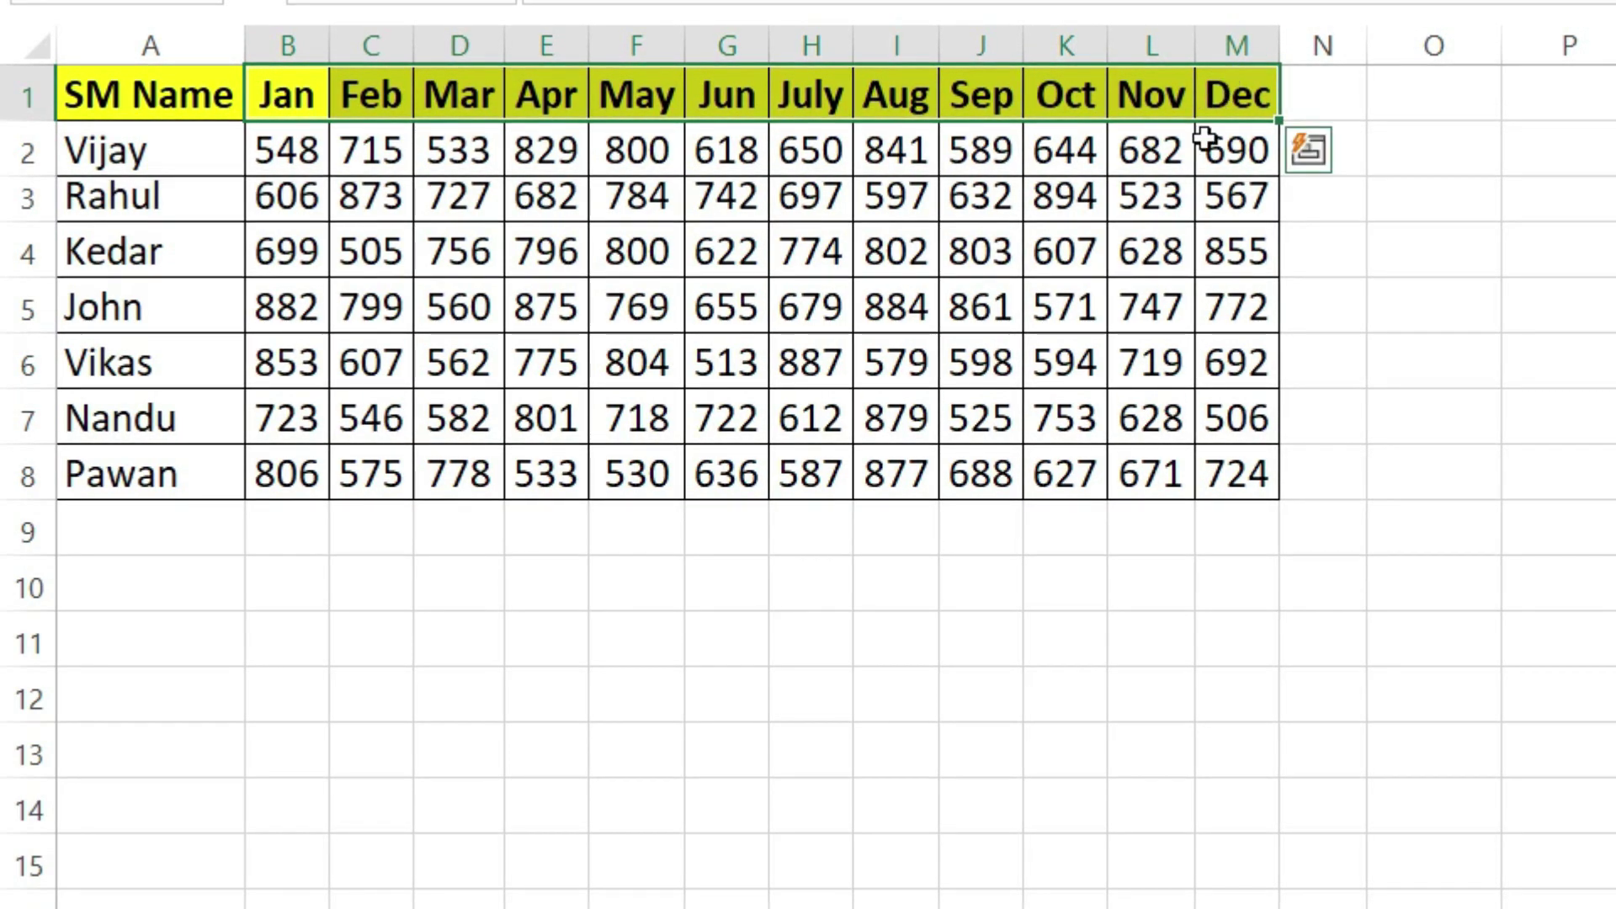
{"action": "left_click", "coordinate": [1433, 44]}
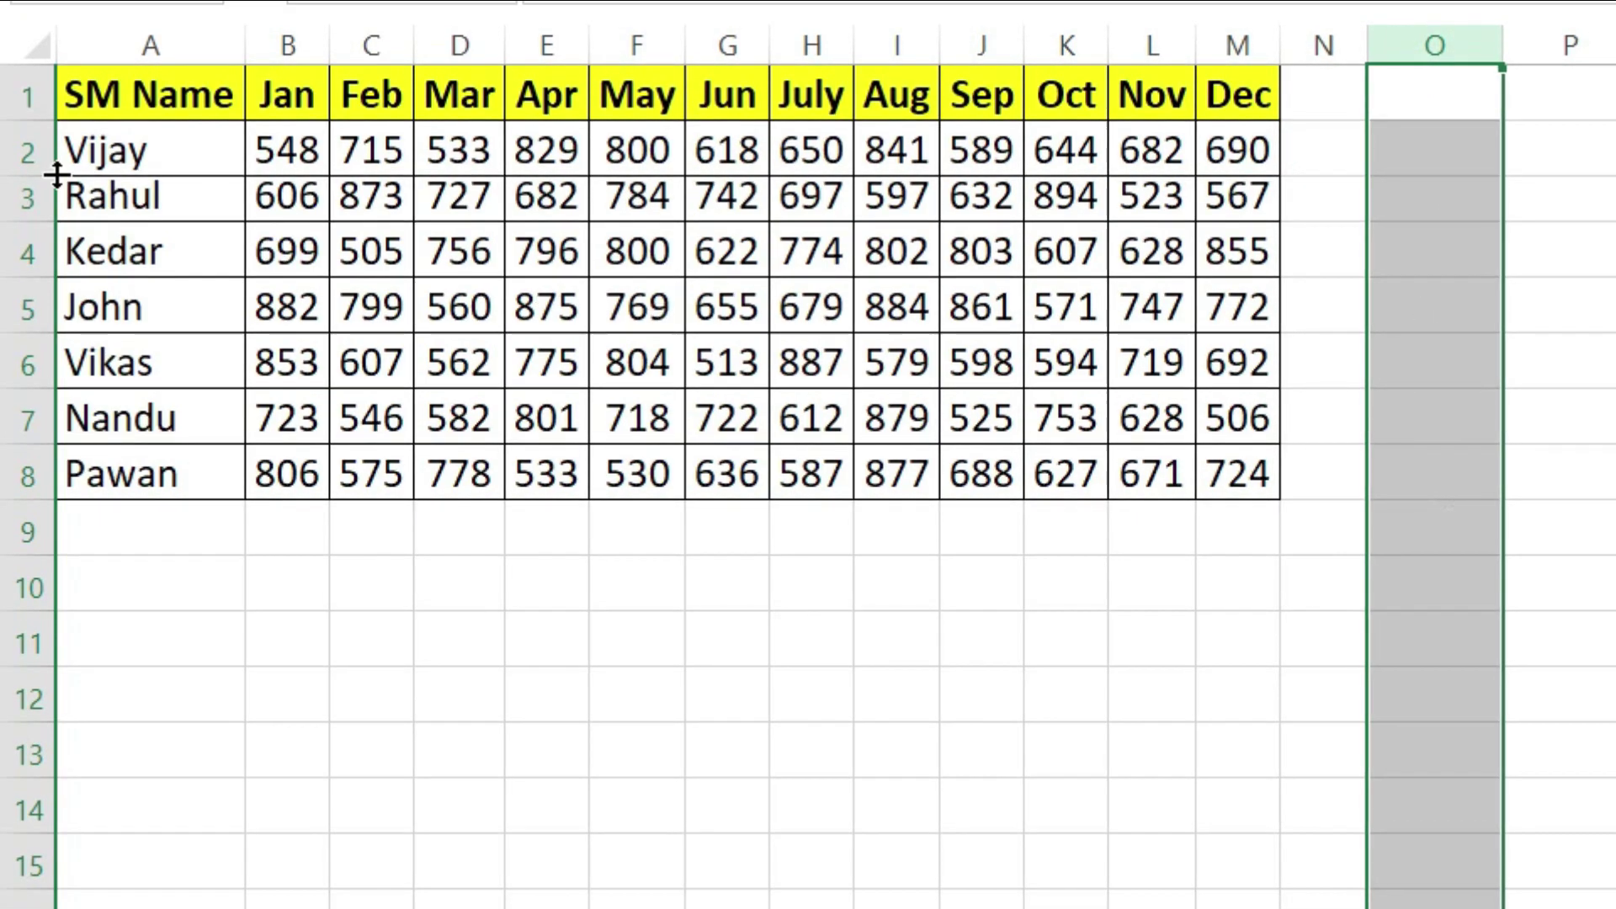
{"action": "left_click", "coordinate": [25, 94]}
{"action": "left_click", "coordinate": [1439, 42]}
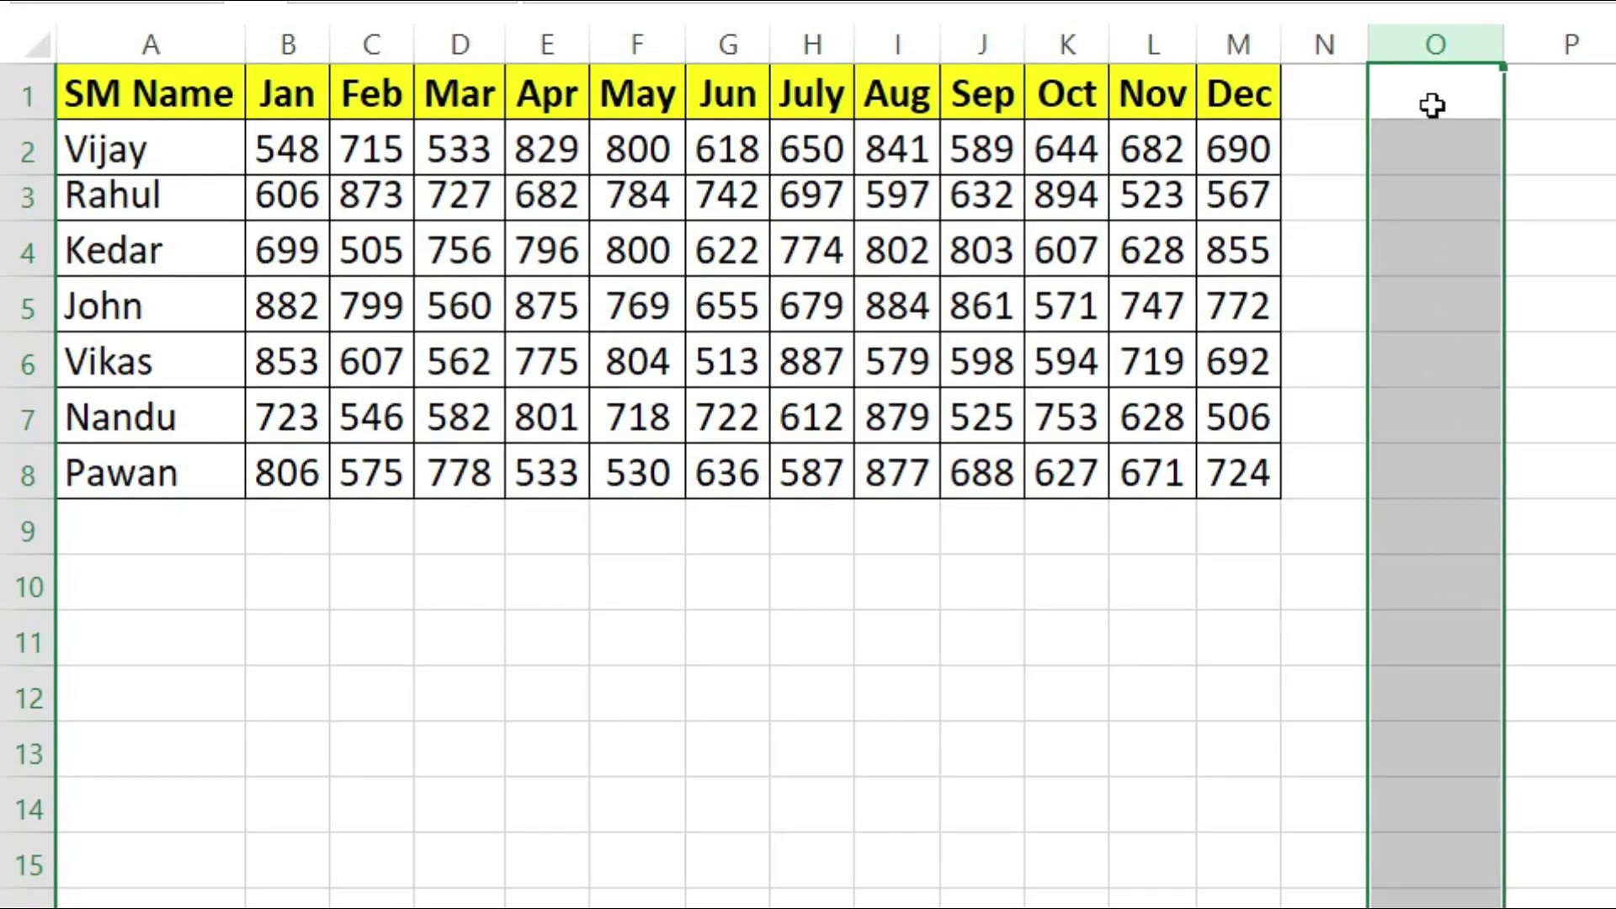
{"action": "left_click_drag", "start_coordinate": [271, 99], "coordinate": [1239, 93]}
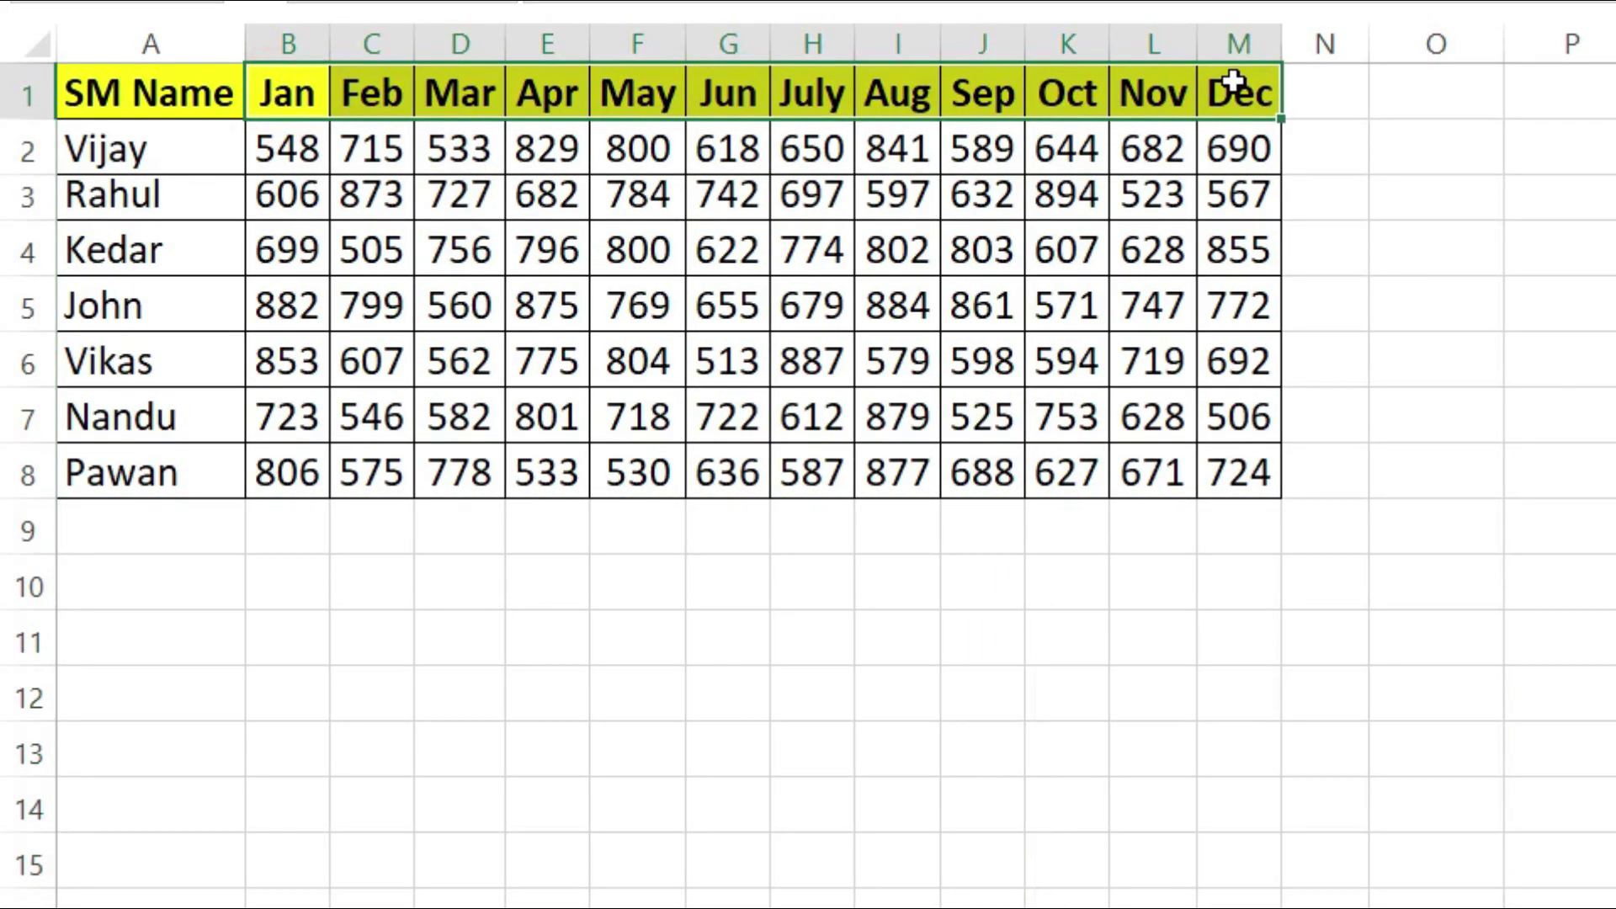
{"action": "key", "text": "ctrl+c"}
- Paste the copied headers at O1 using Paste Special with Transpose, filling O1:O12
{"action": "left_click", "coordinate": [1440, 81]}
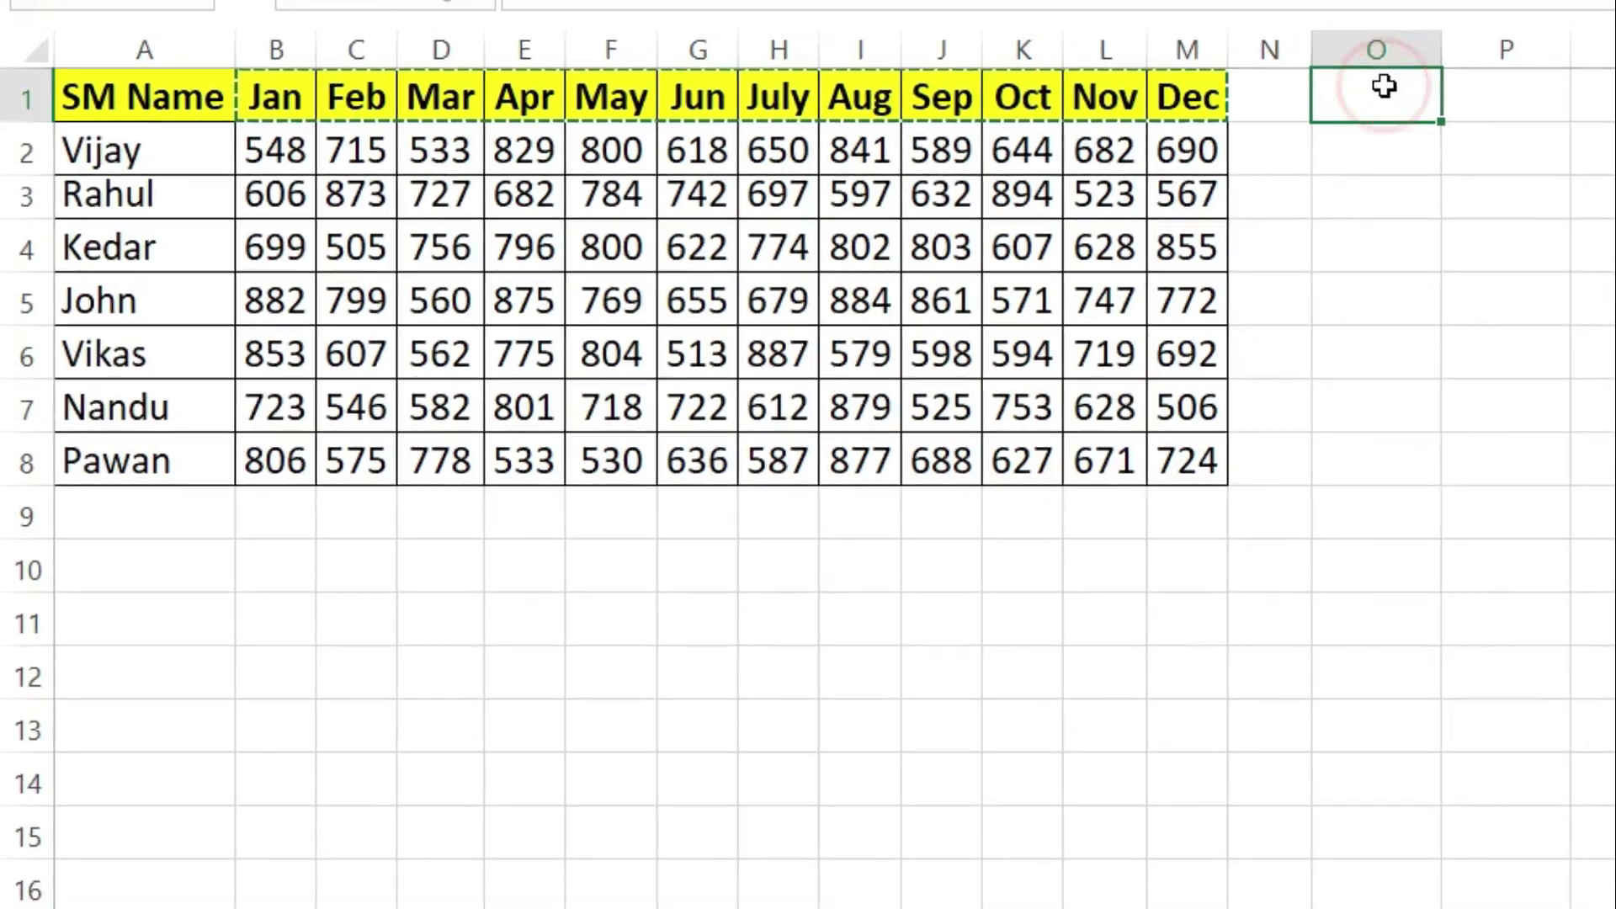
{"action": "right_click", "coordinate": [1440, 80]}
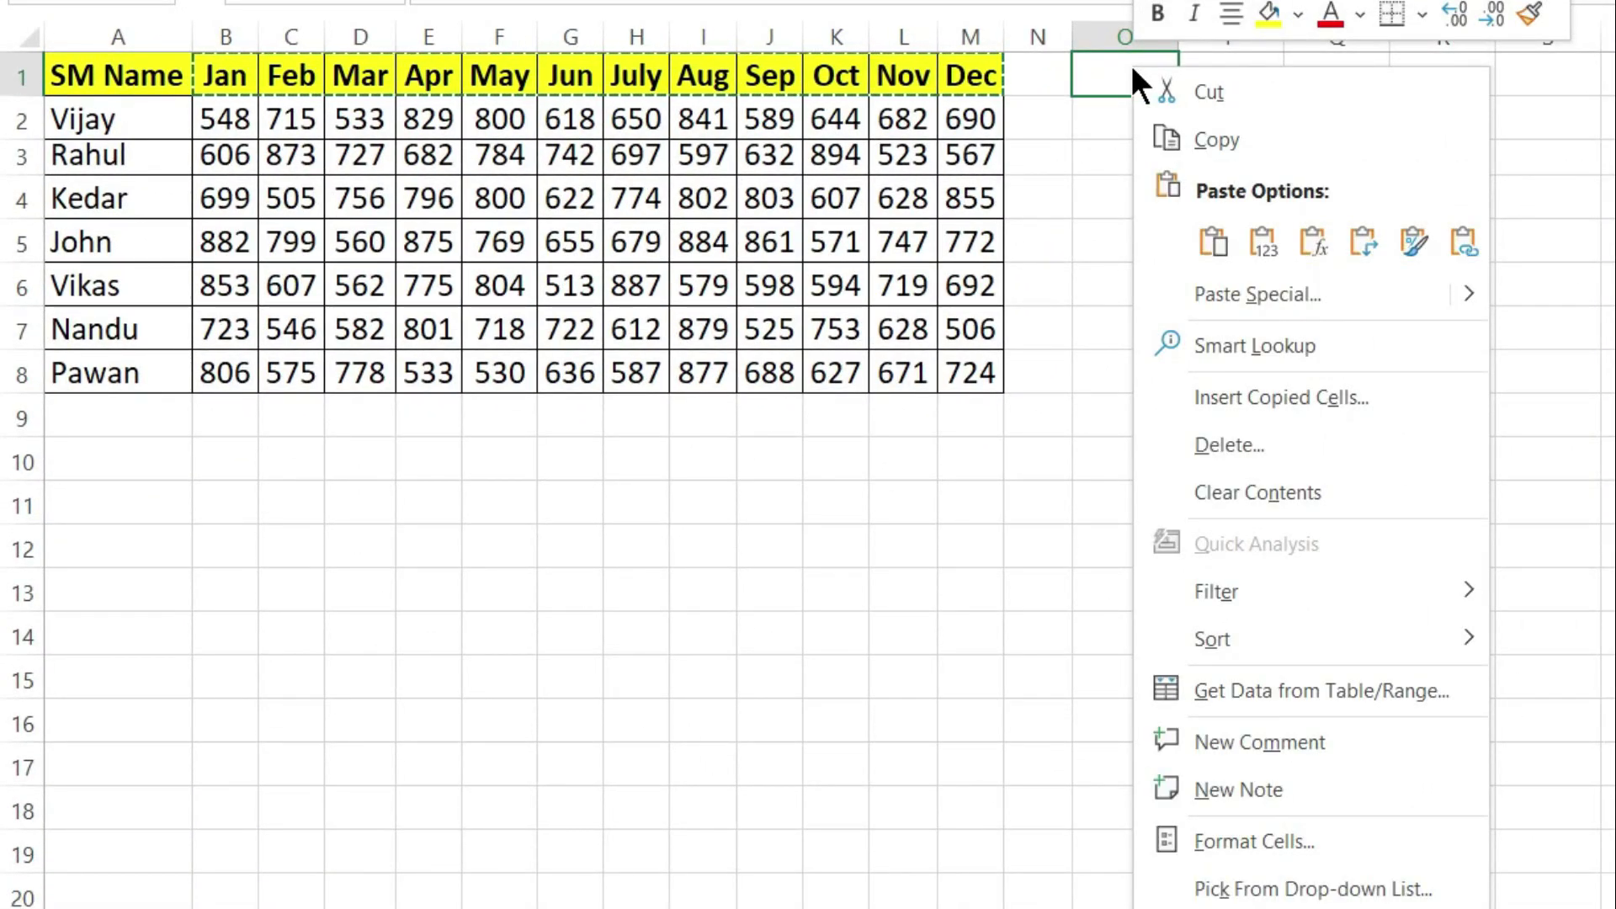
{"action": "left_click", "coordinate": [1291, 294]}
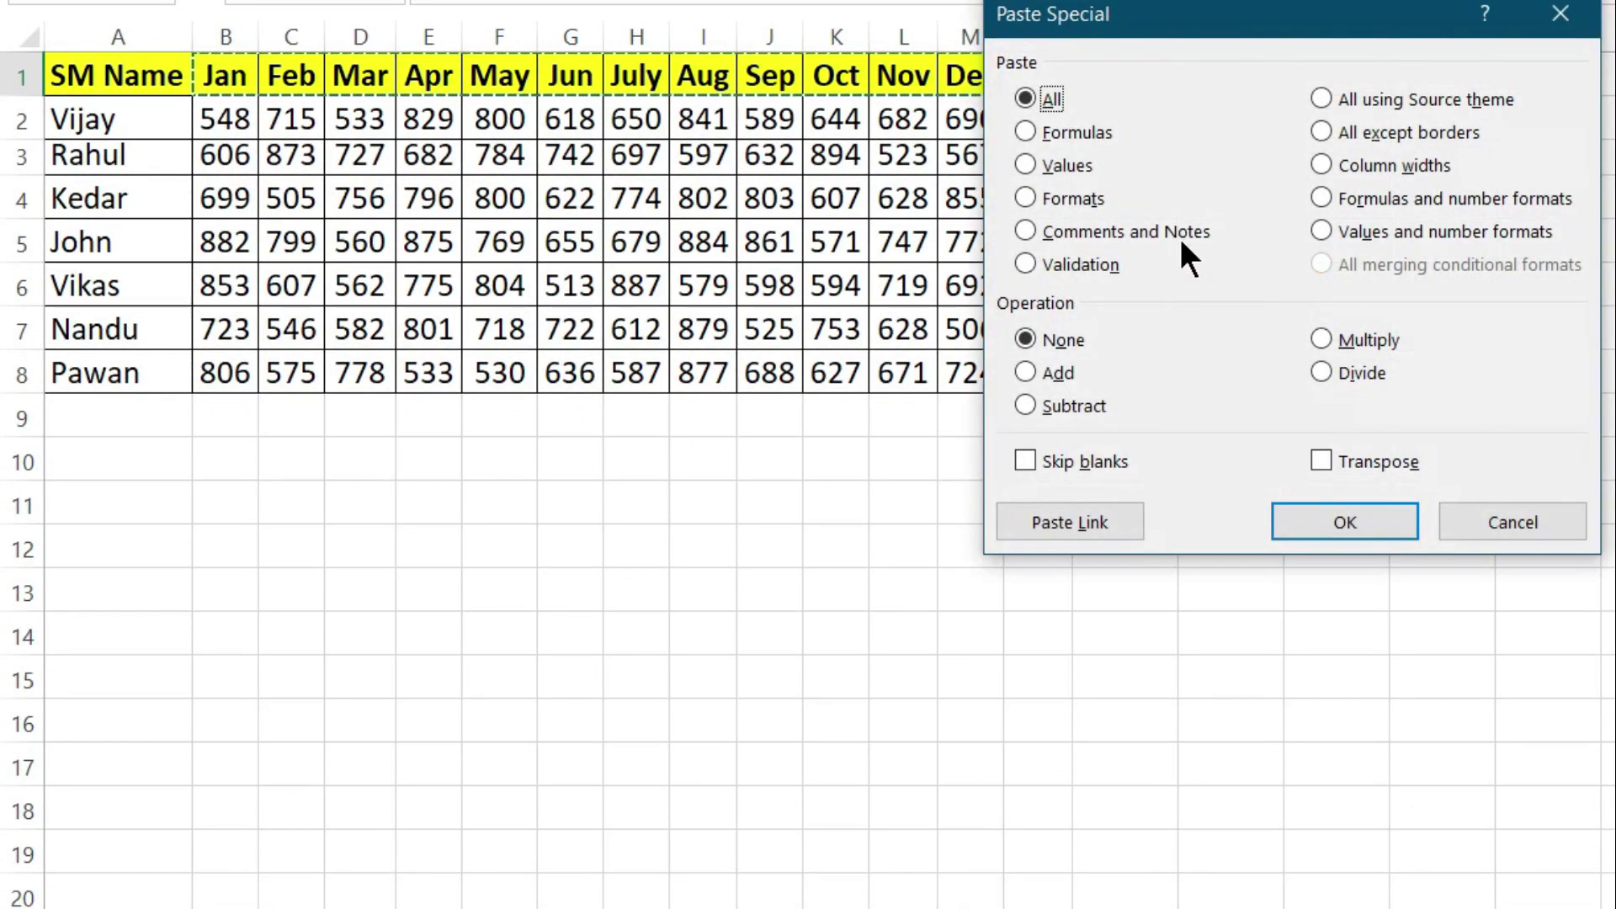
{"action": "left_click", "coordinate": [1379, 462]}
{"action": "left_click", "coordinate": [1363, 519]}
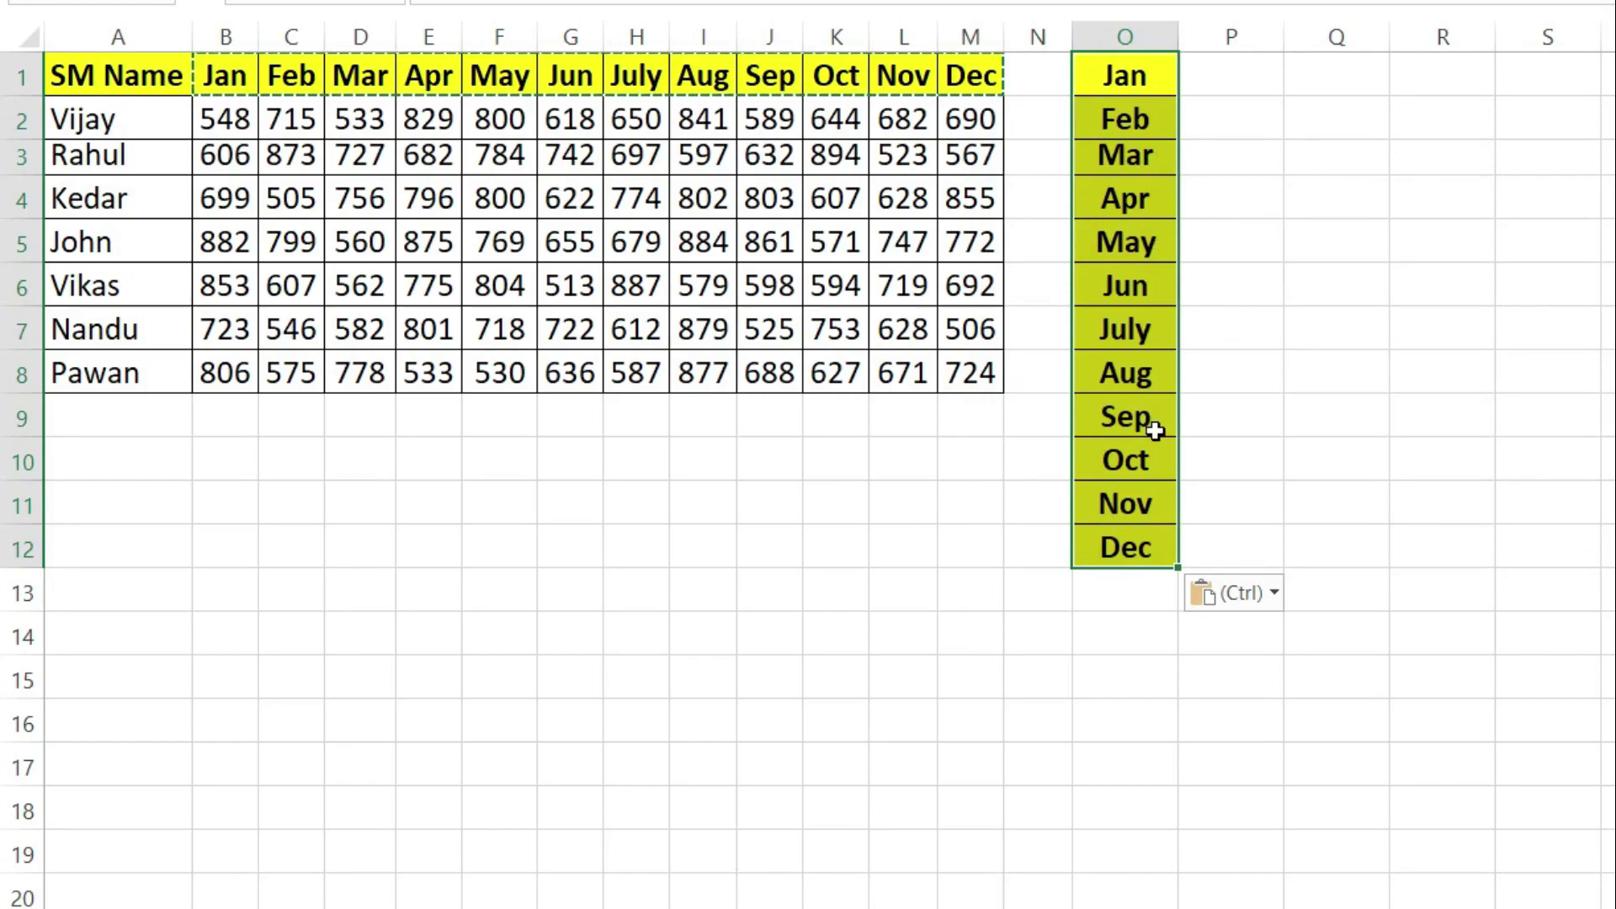
{"action": "left_click", "coordinate": [505, 86]}
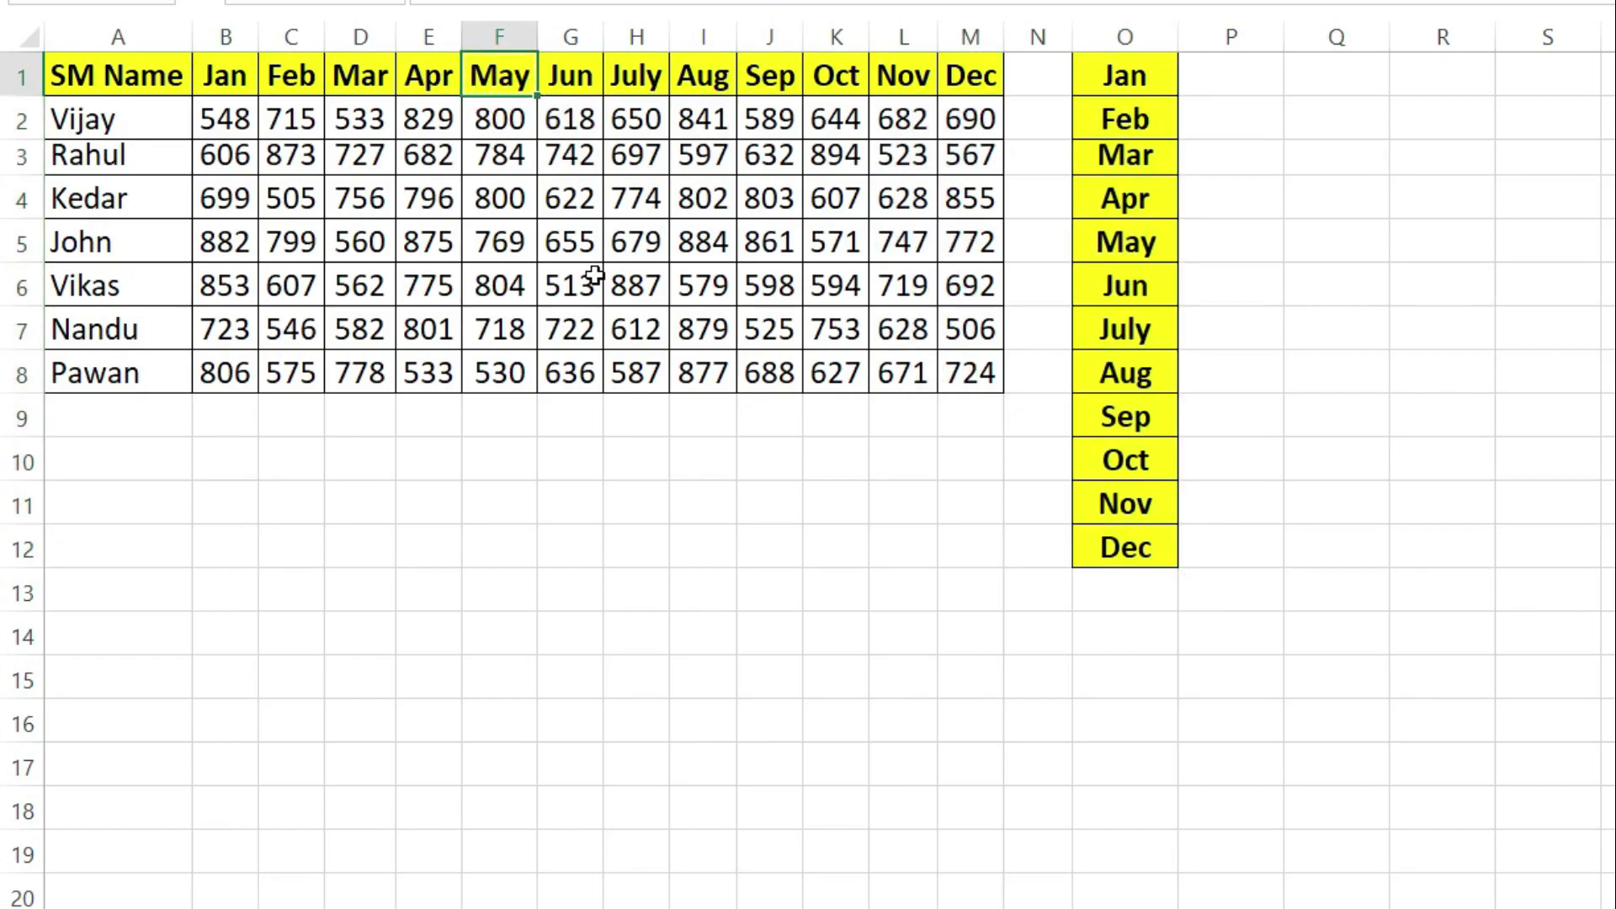
{"action": "type", "text": "Jan"}
{"action": "key", "text": "Tab"}
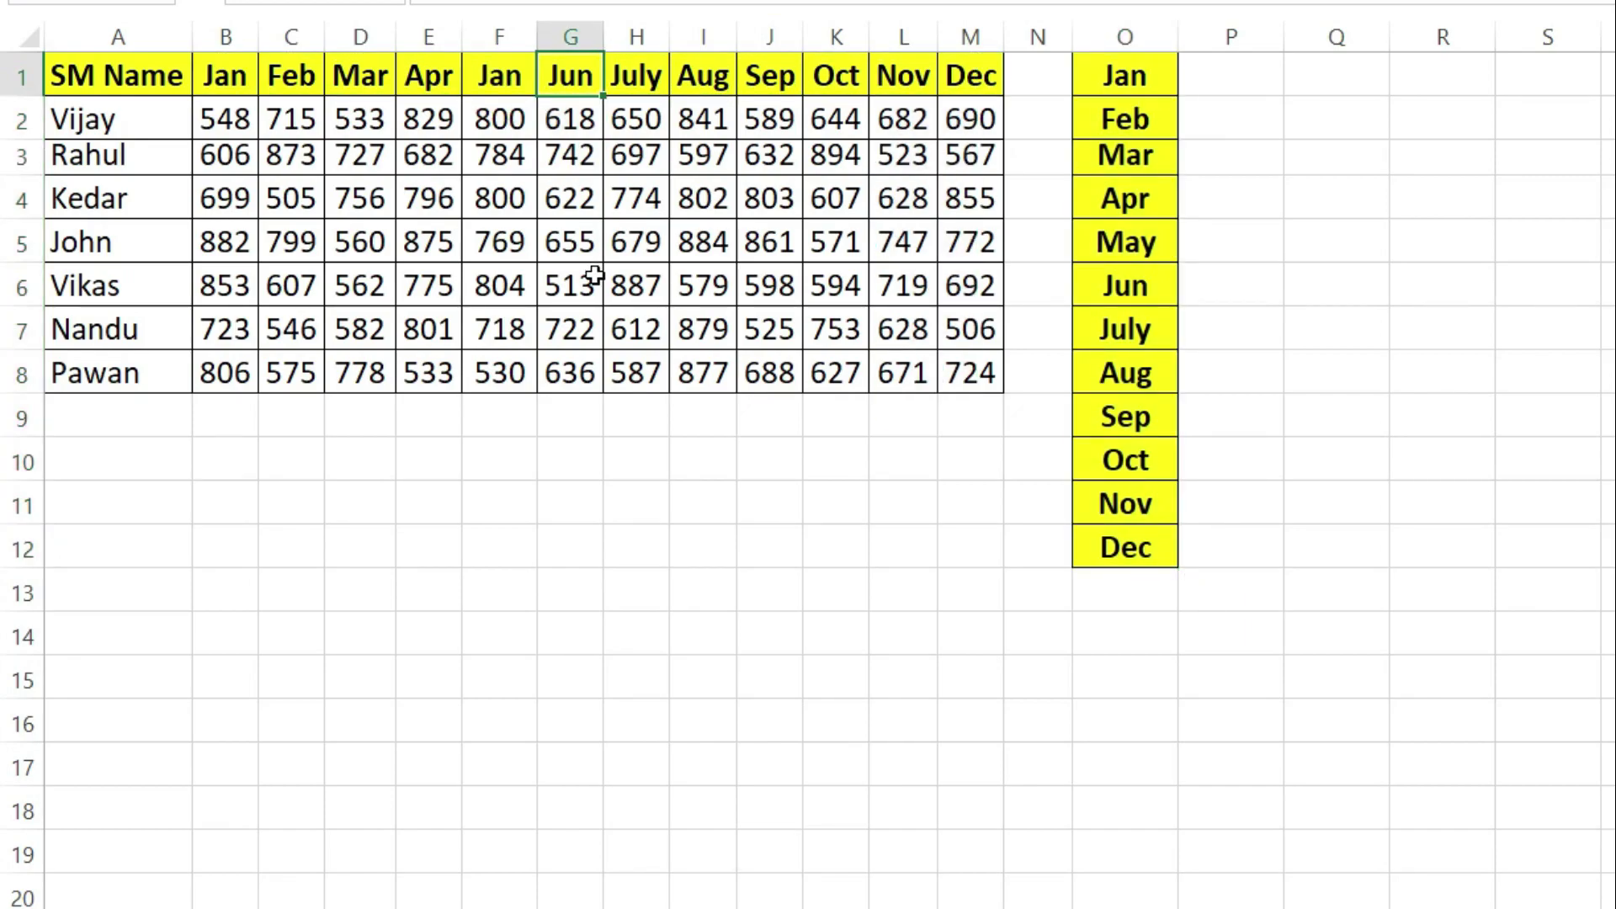
{"action": "type", "text": "Prem"}
{"action": "key", "text": "Tab"}
{"action": "key", "text": "Tab"}
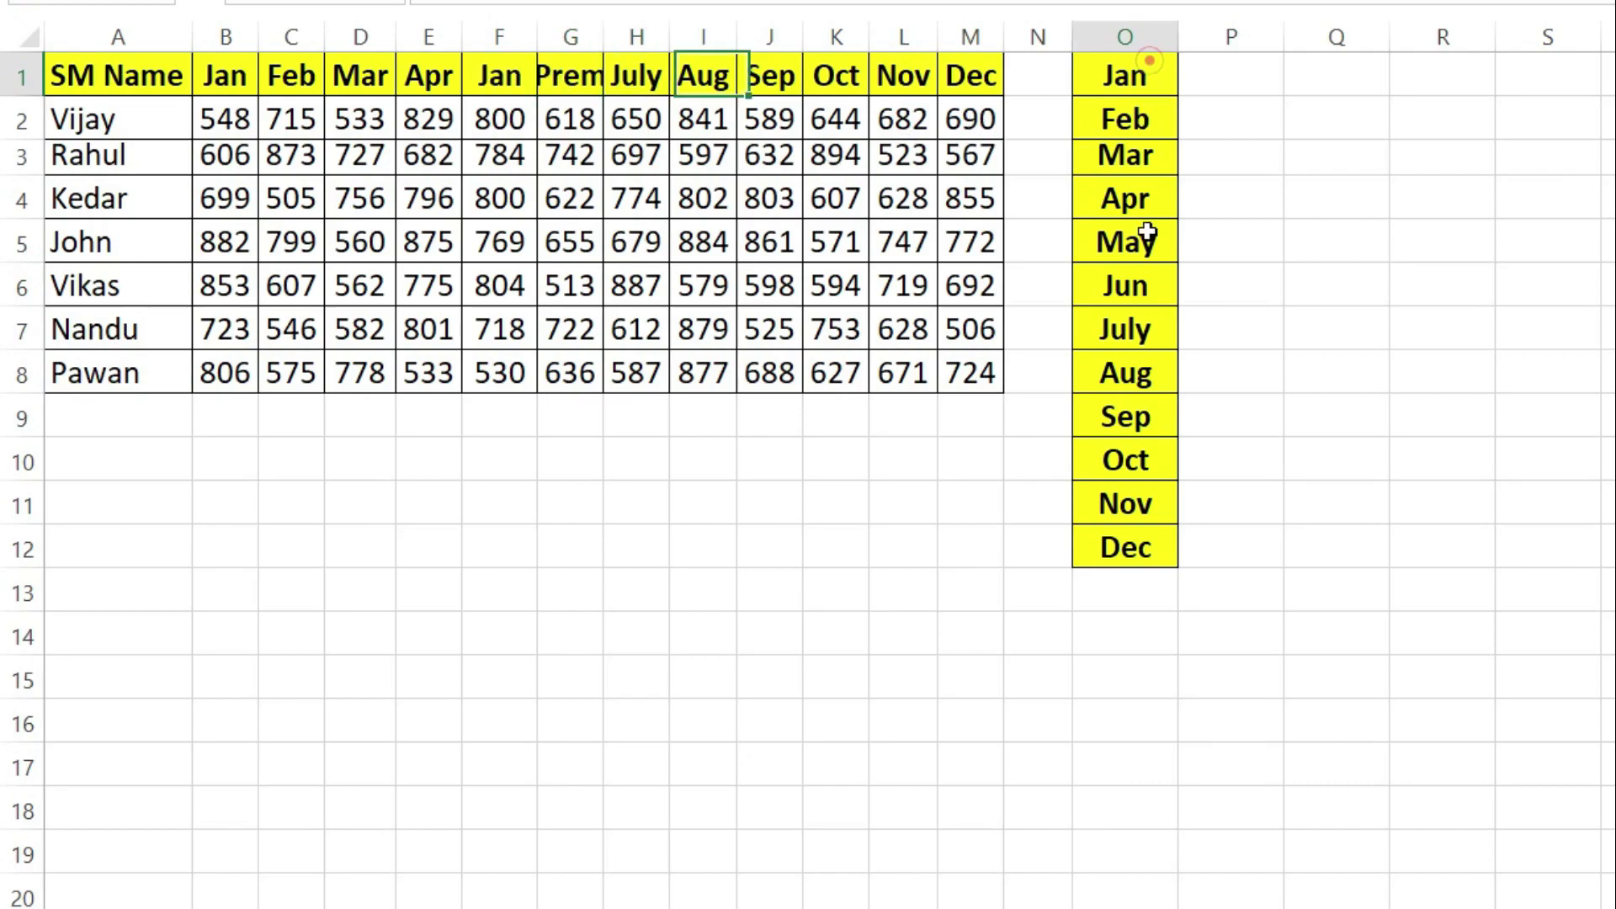
{"action": "left_click_drag", "start_coordinate": [1148, 232], "coordinate": [1155, 545]}
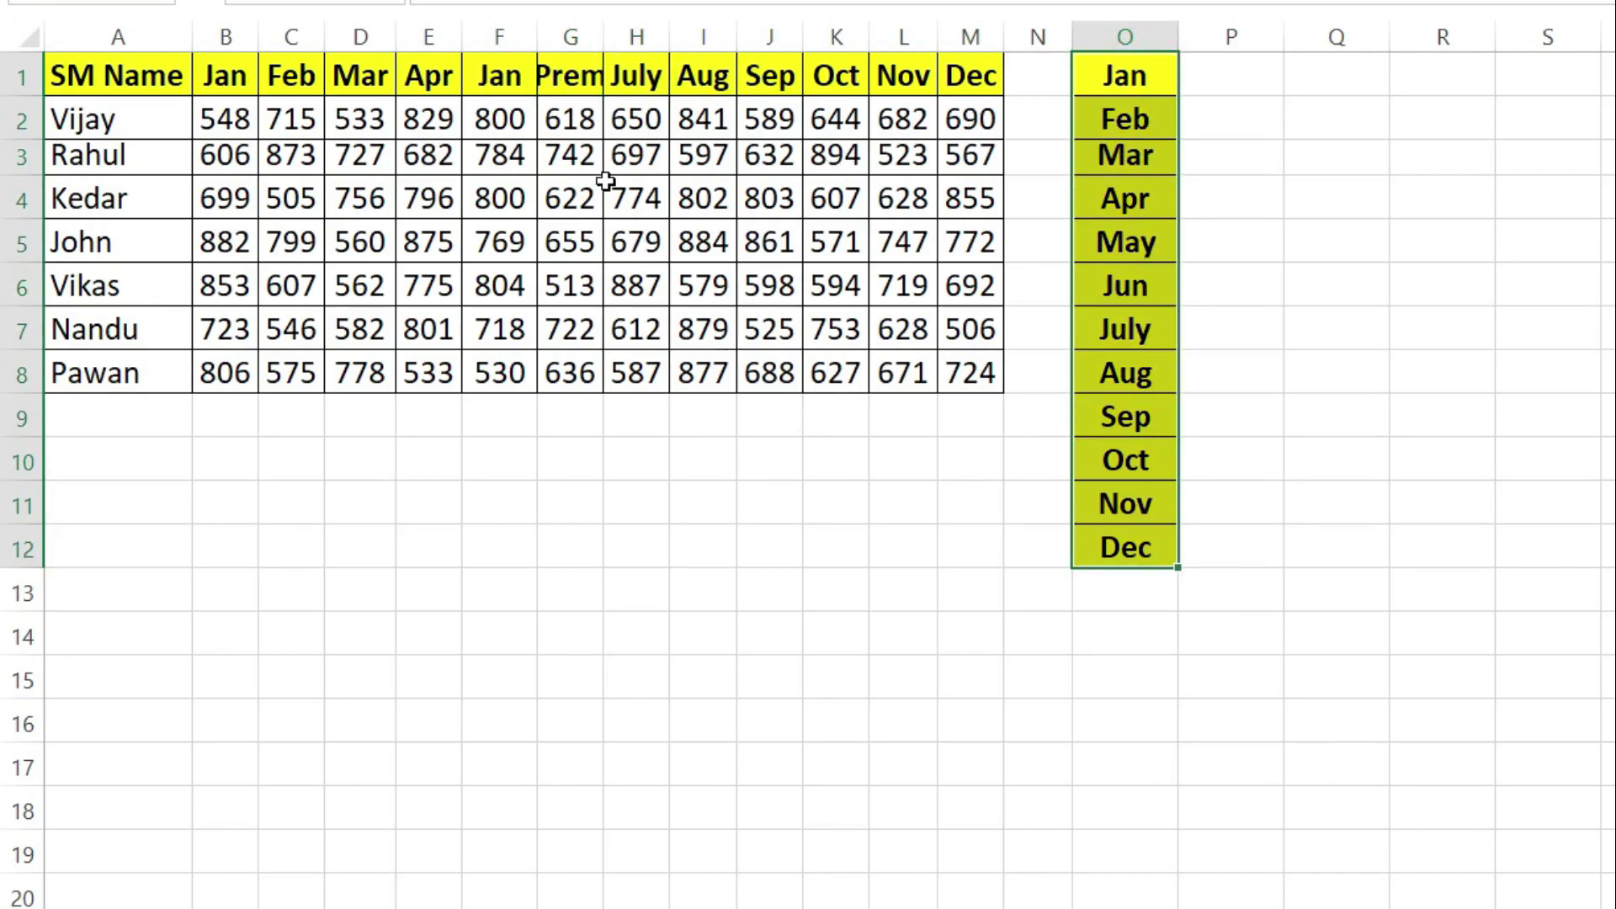
{"action": "double_click", "coordinate": [603, 37]}
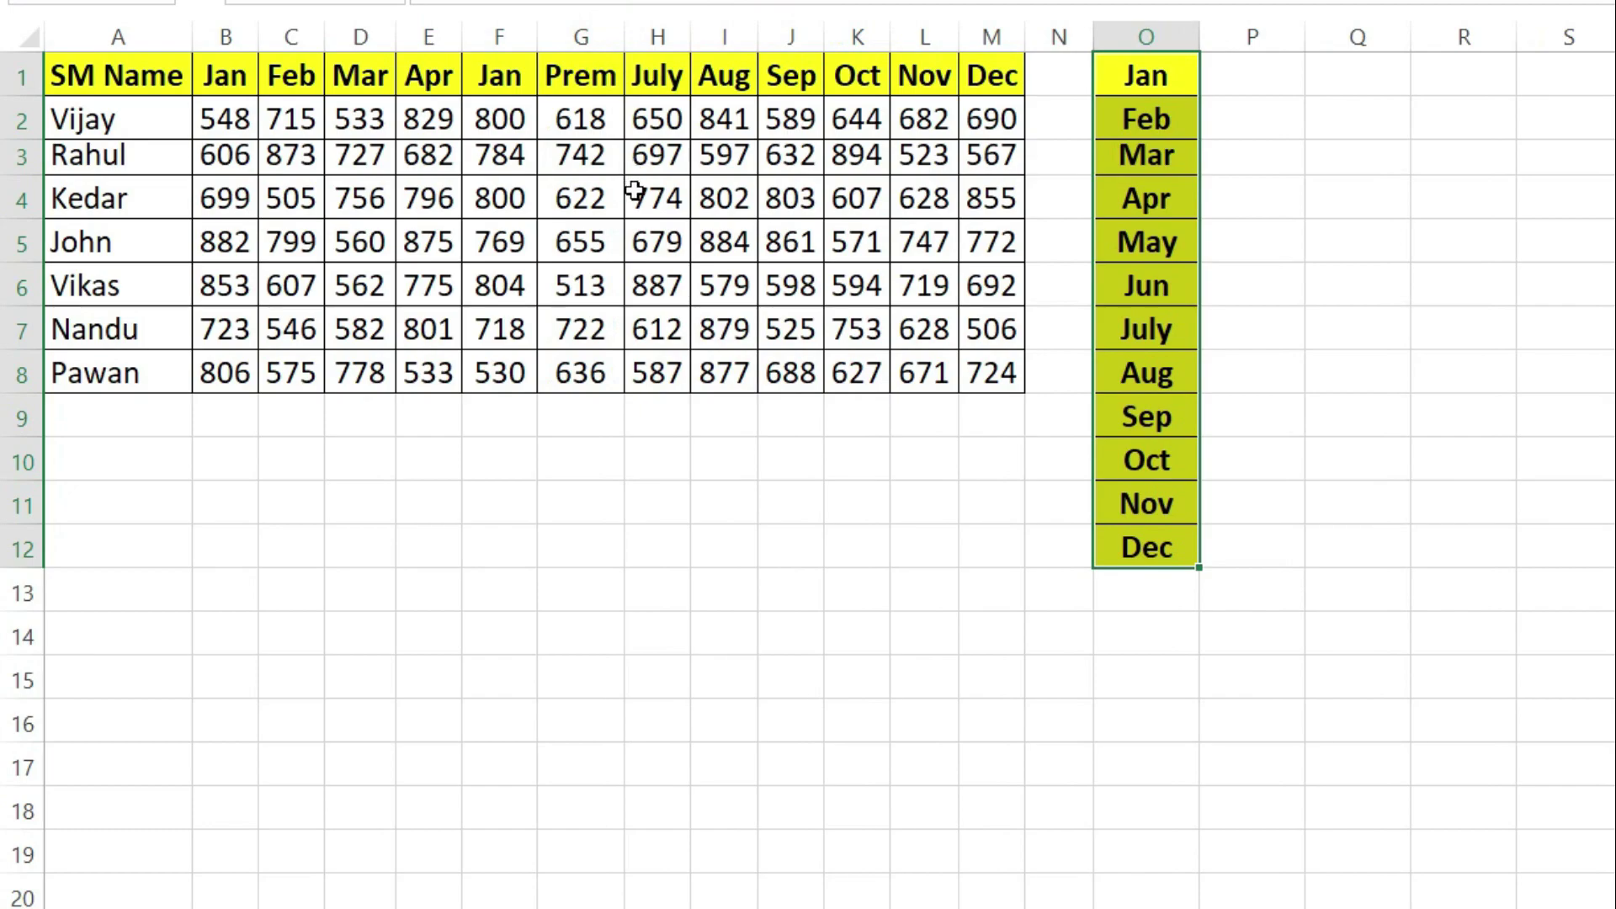
{"action": "left_click", "coordinate": [1170, 122]}
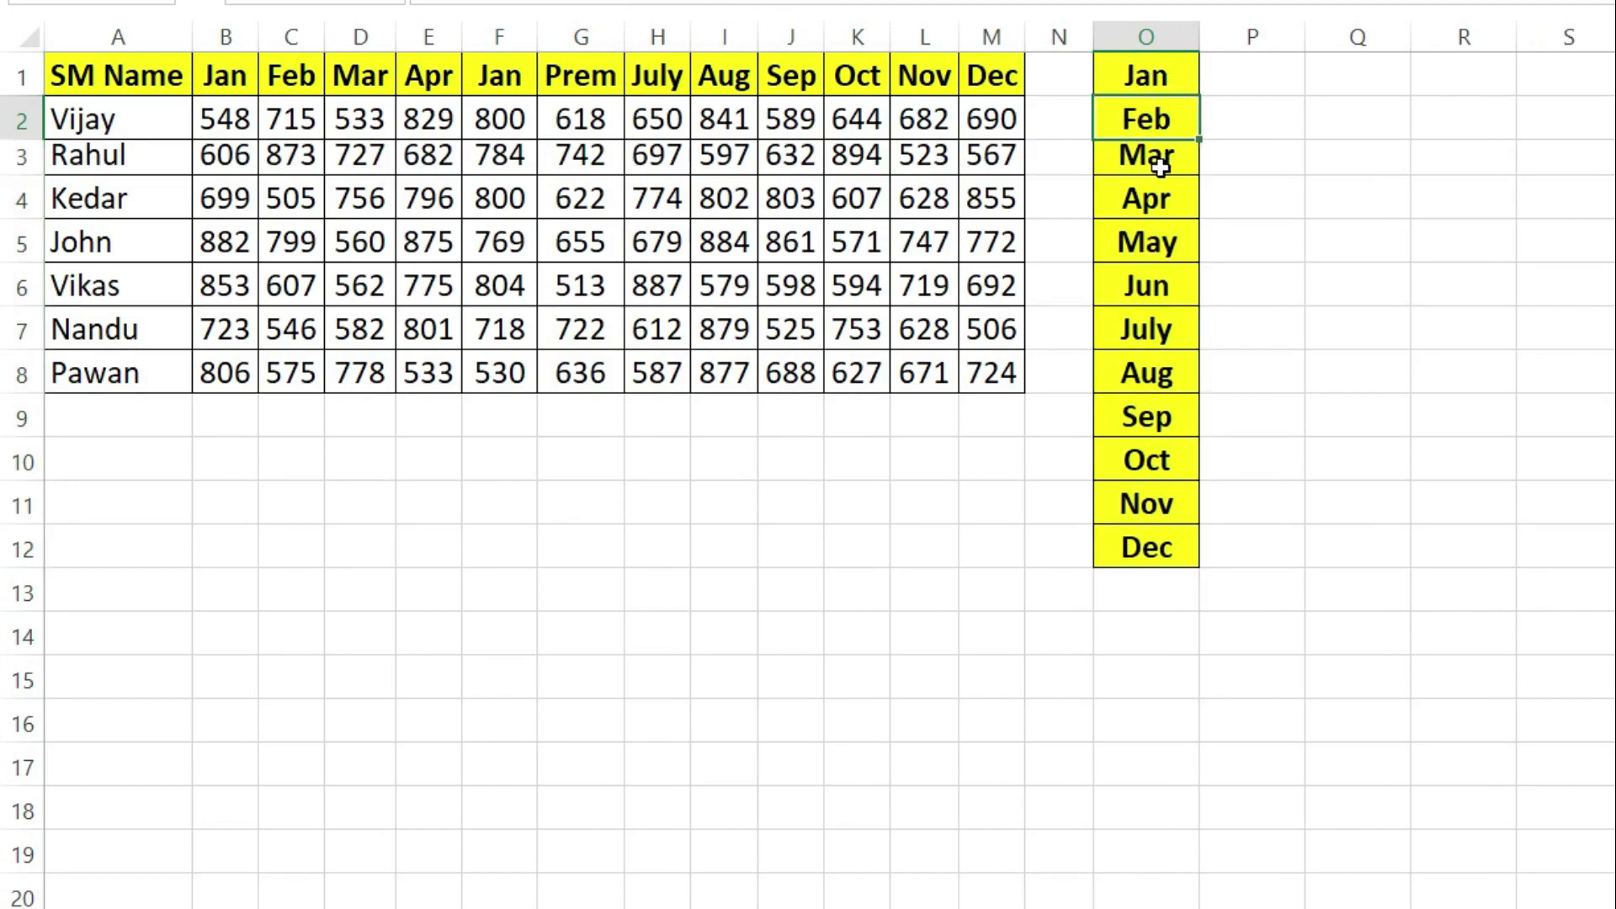
{"action": "left_click", "coordinate": [217, 78]}
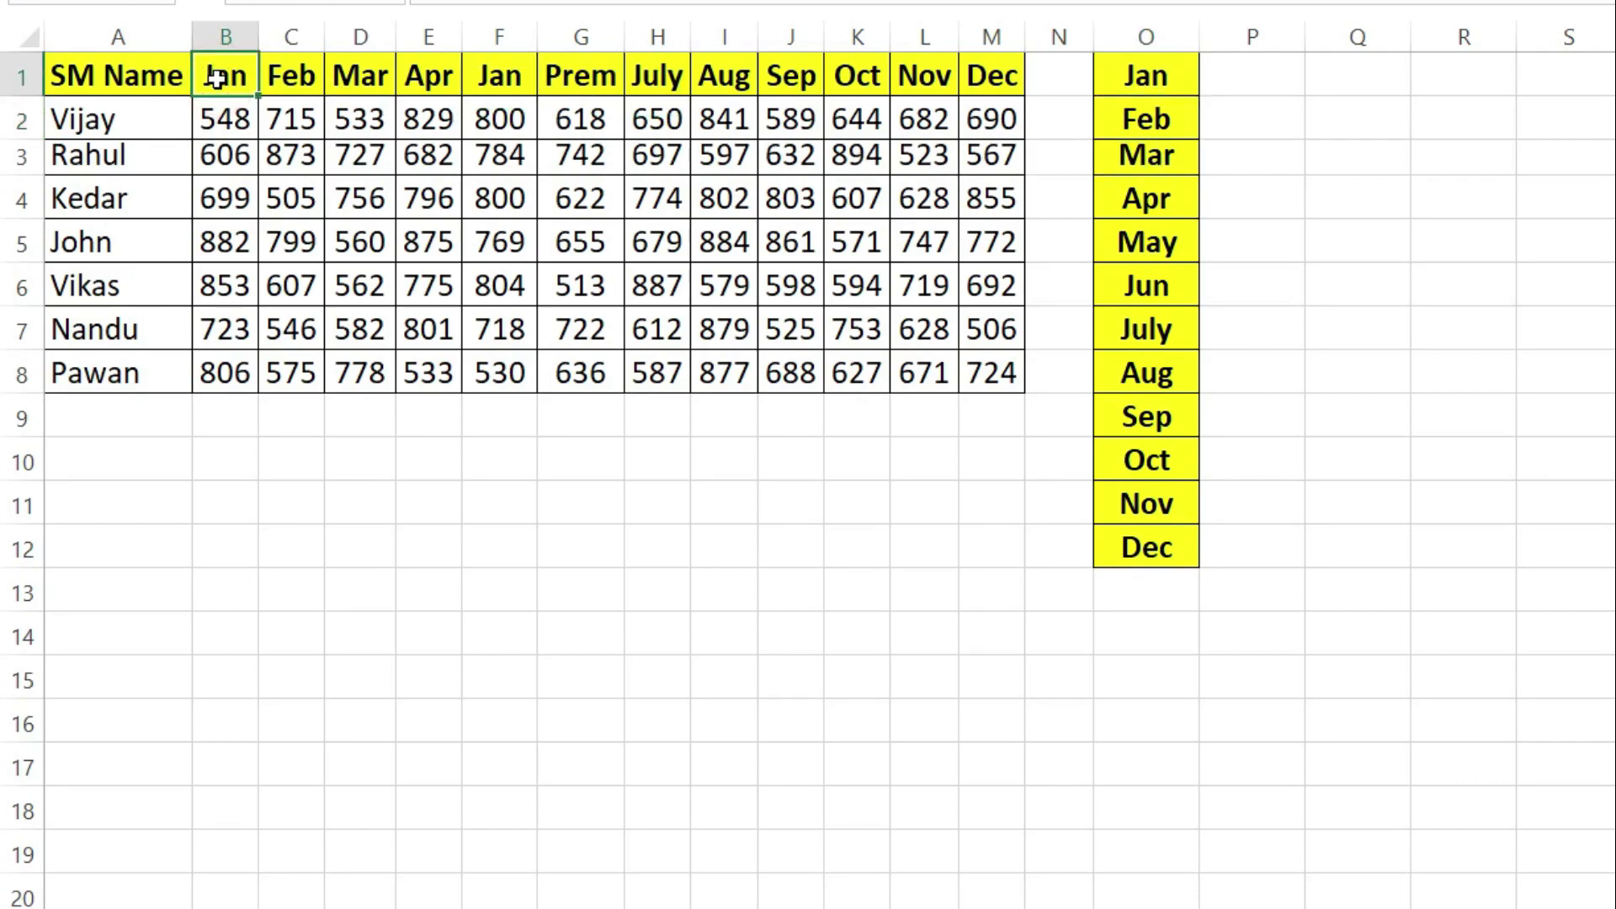
{"action": "left_click_drag", "start_coordinate": [217, 77], "coordinate": [989, 80]}
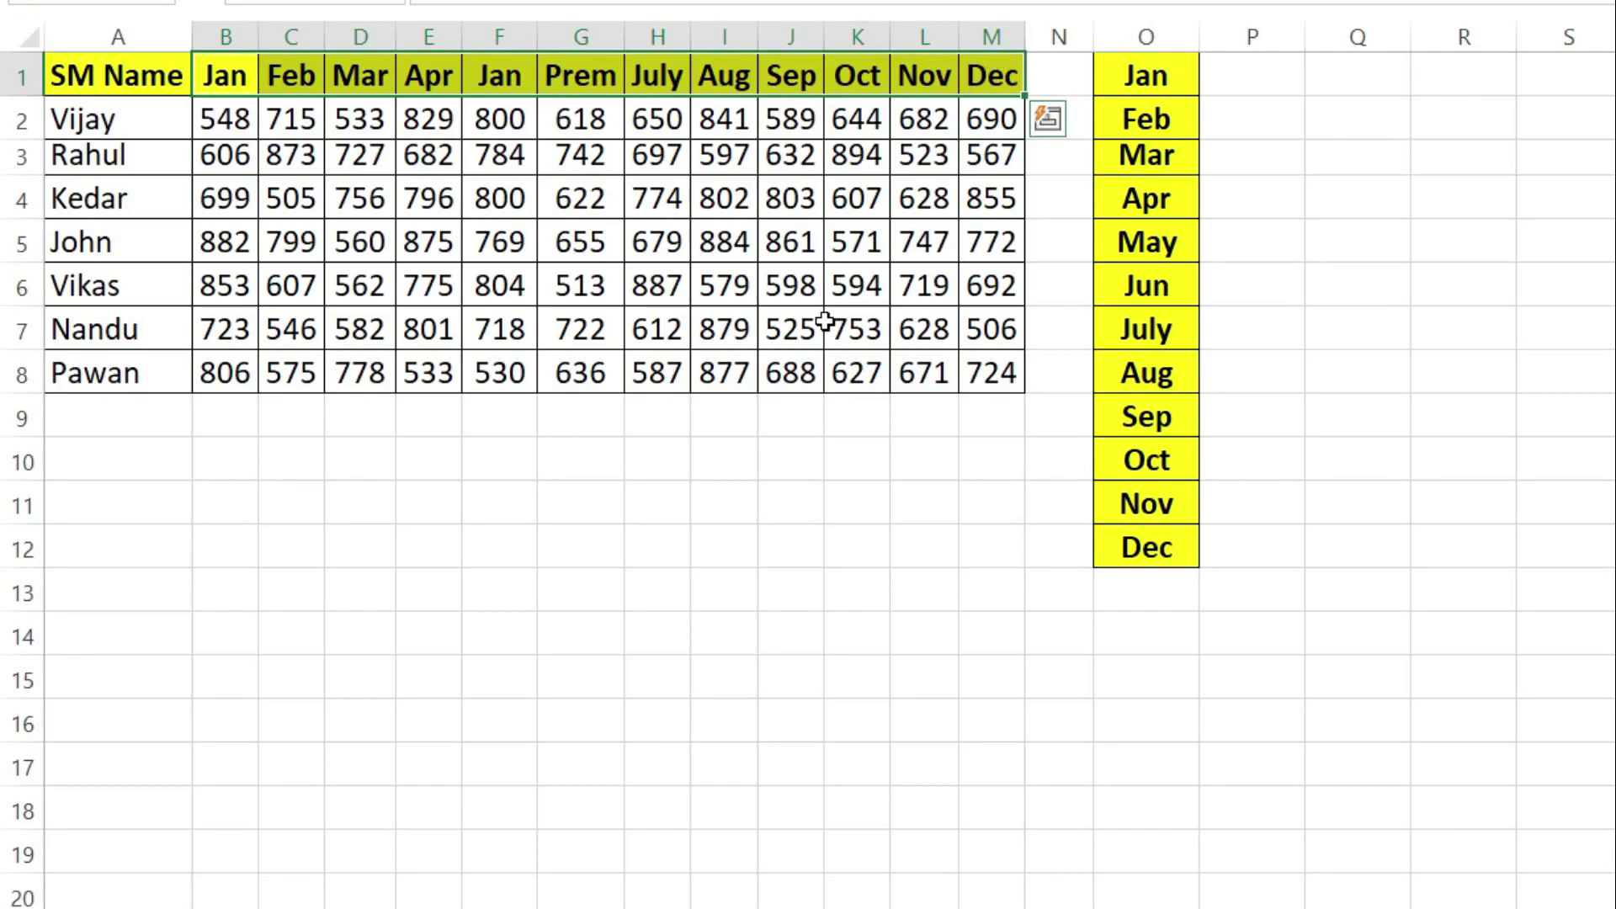
{"action": "left_click", "coordinate": [364, 74]}
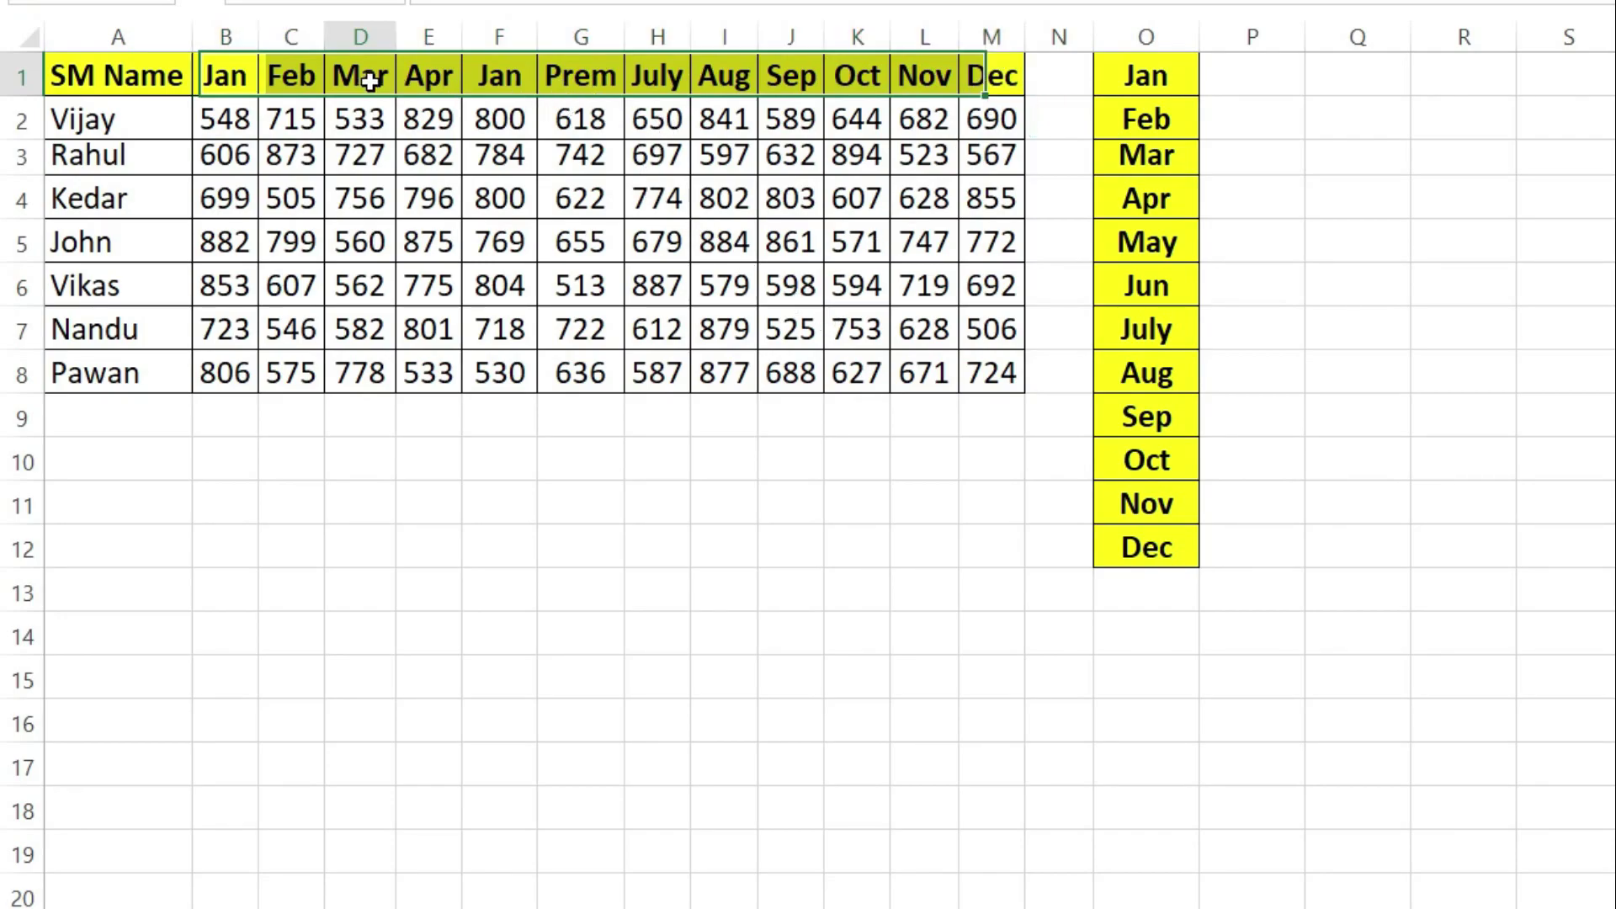
{"action": "left_click", "coordinate": [564, 73]}
{"action": "left_click_drag", "start_coordinate": [1111, 78], "coordinate": [1135, 464]}
{"action": "type", "text": "Jun"}
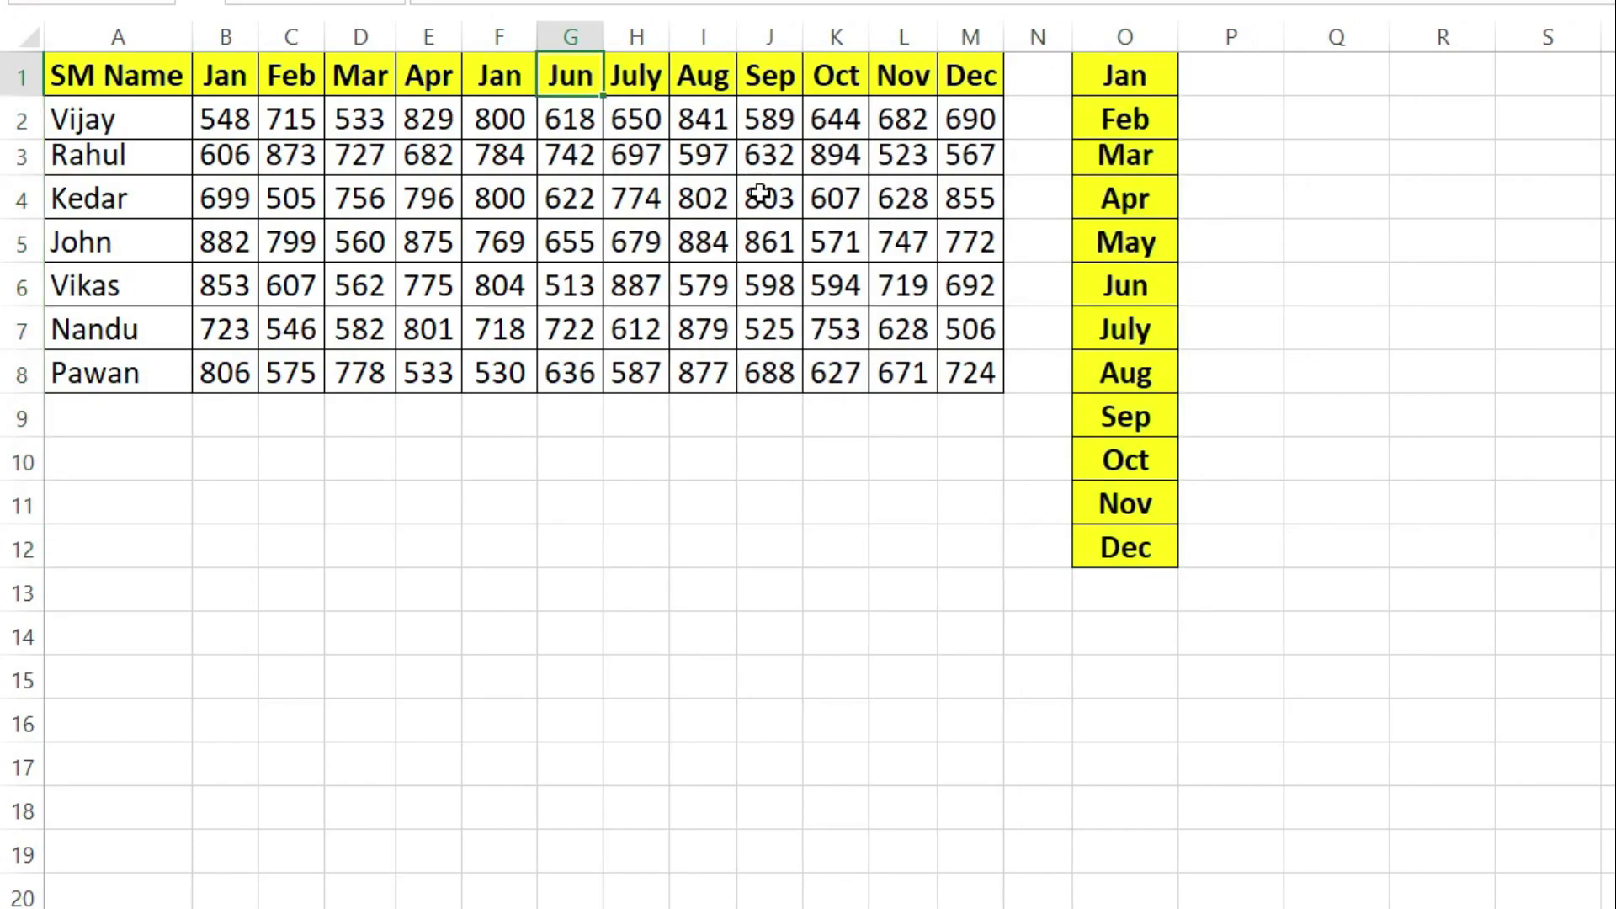
{"action": "key", "text": "ctrl+z"}
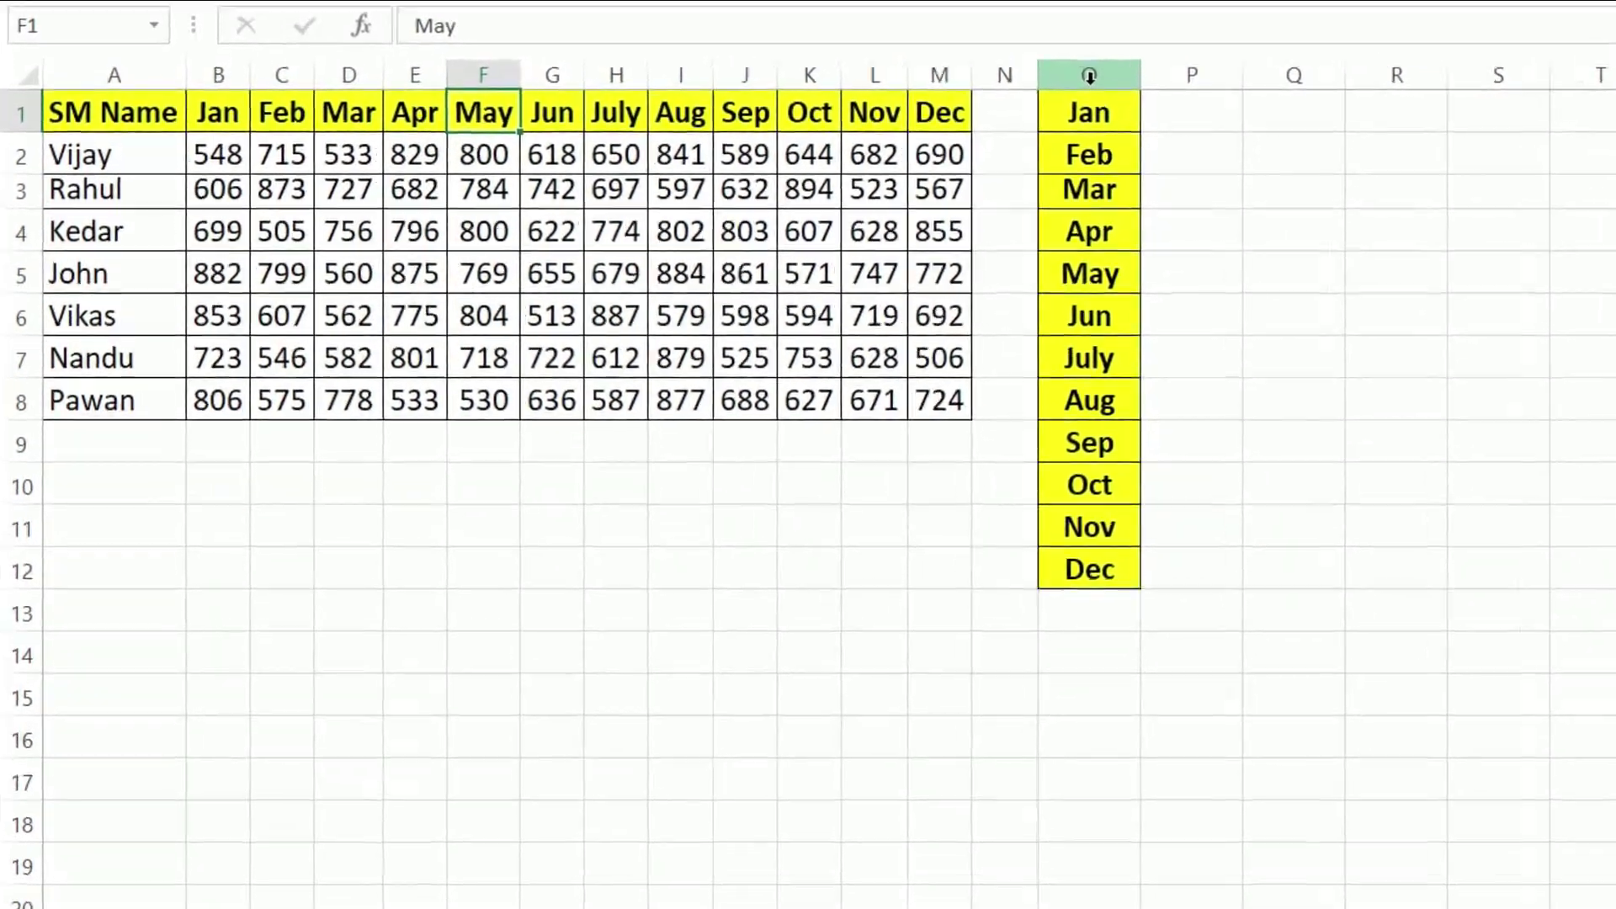
- Delete column O holding the transposed Jan–Dec list
{"action": "left_click", "coordinate": [1089, 78]}
{"action": "right_click", "coordinate": [1089, 78]}
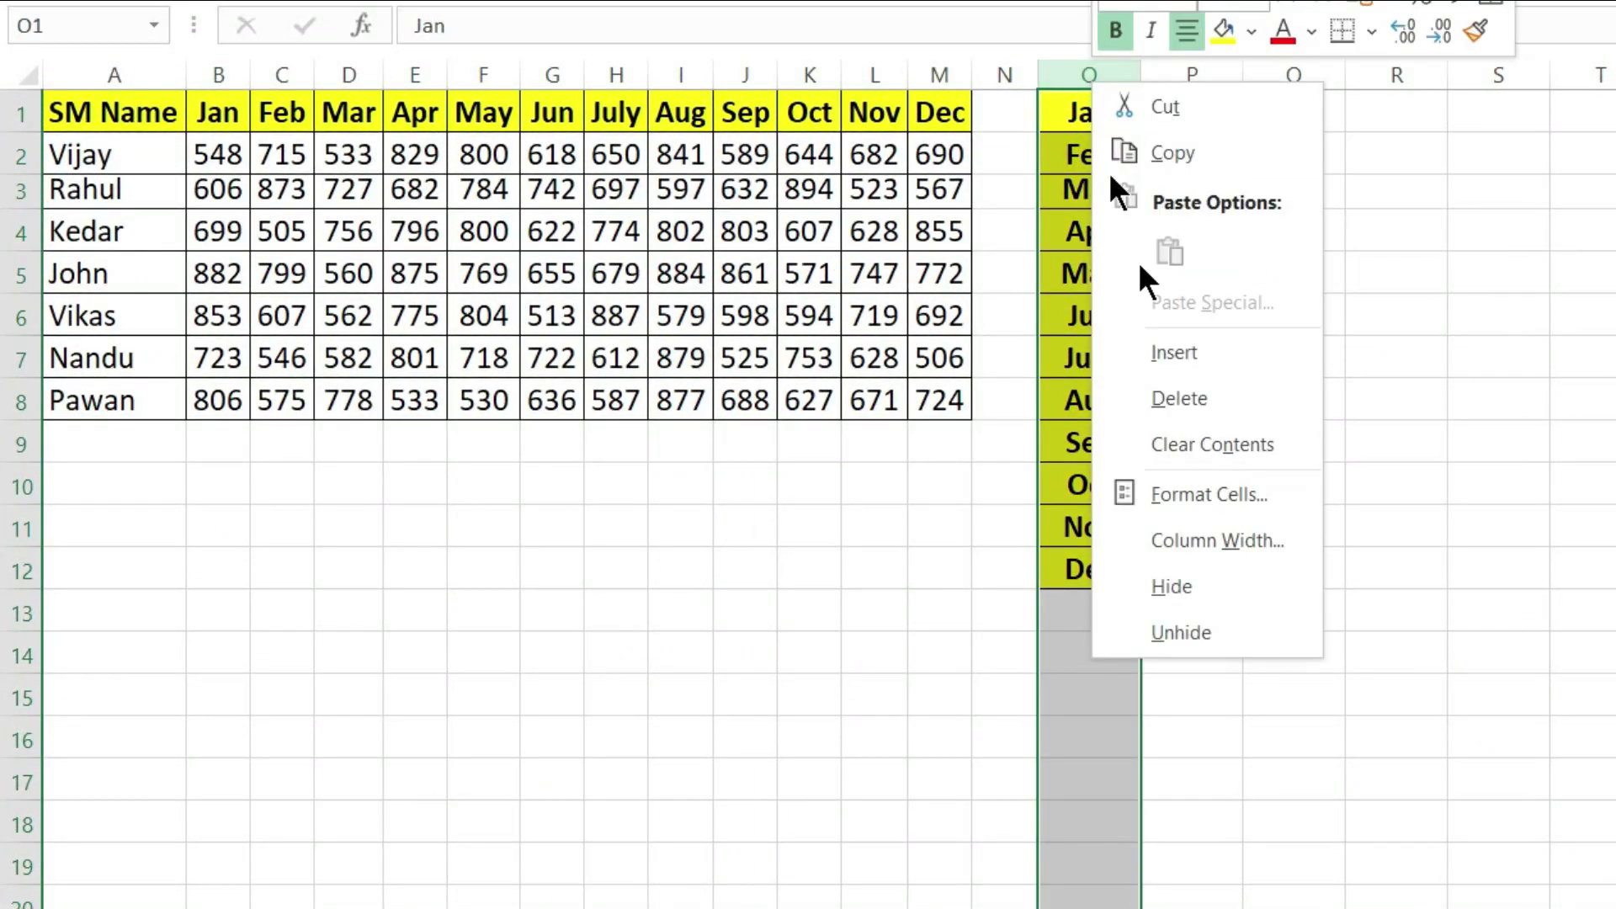
{"action": "left_click", "coordinate": [1190, 395]}
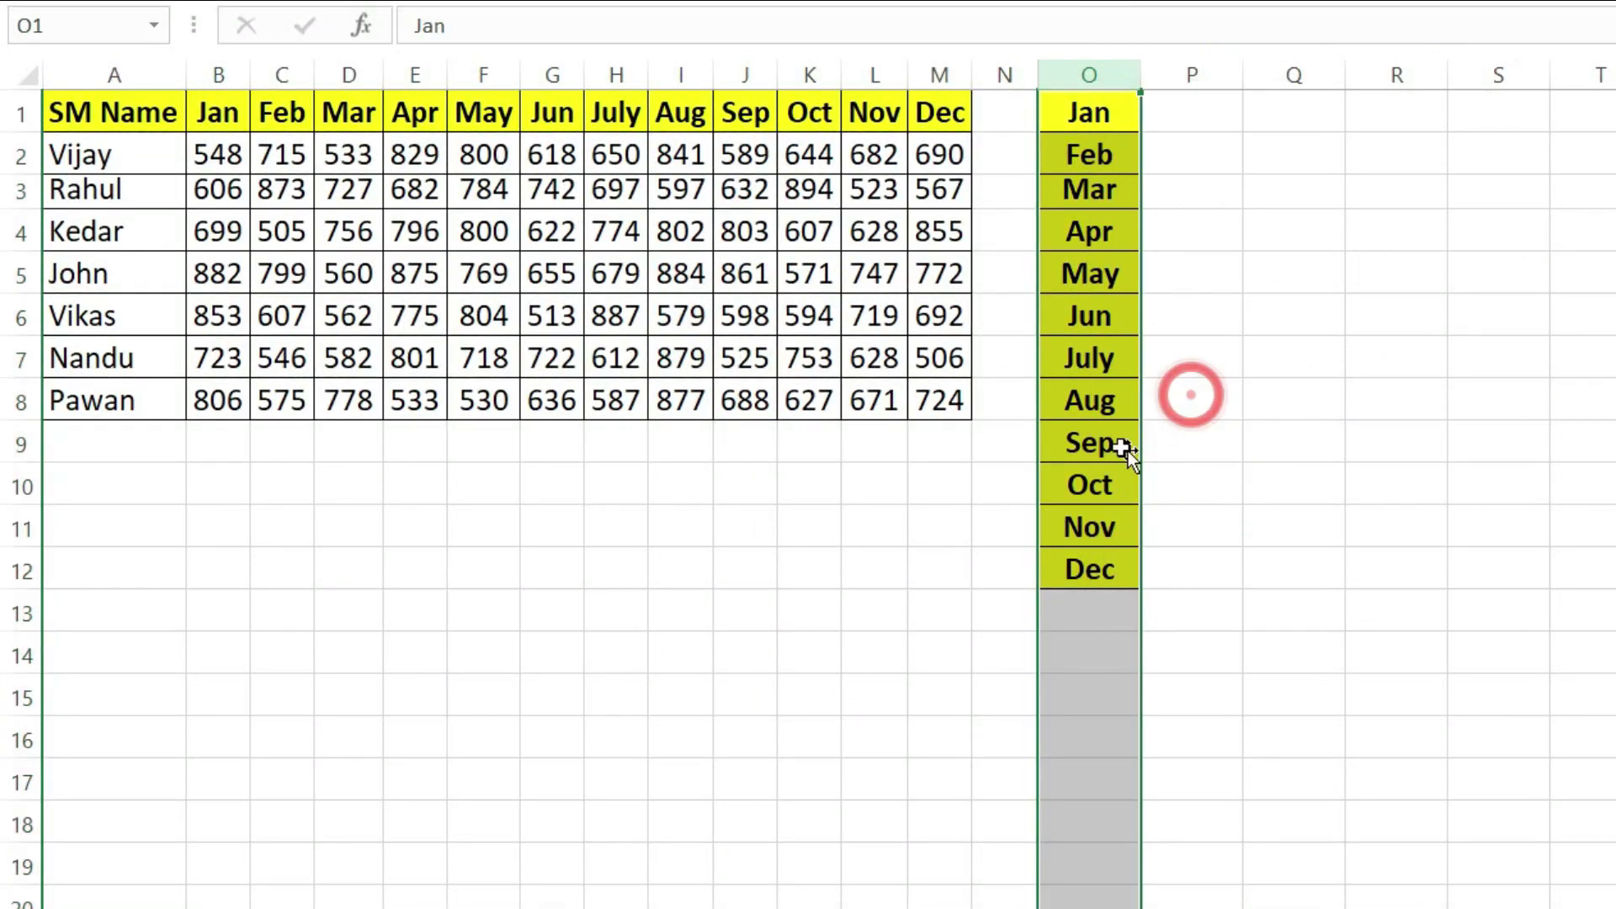
{"action": "left_click", "coordinate": [1097, 111]}
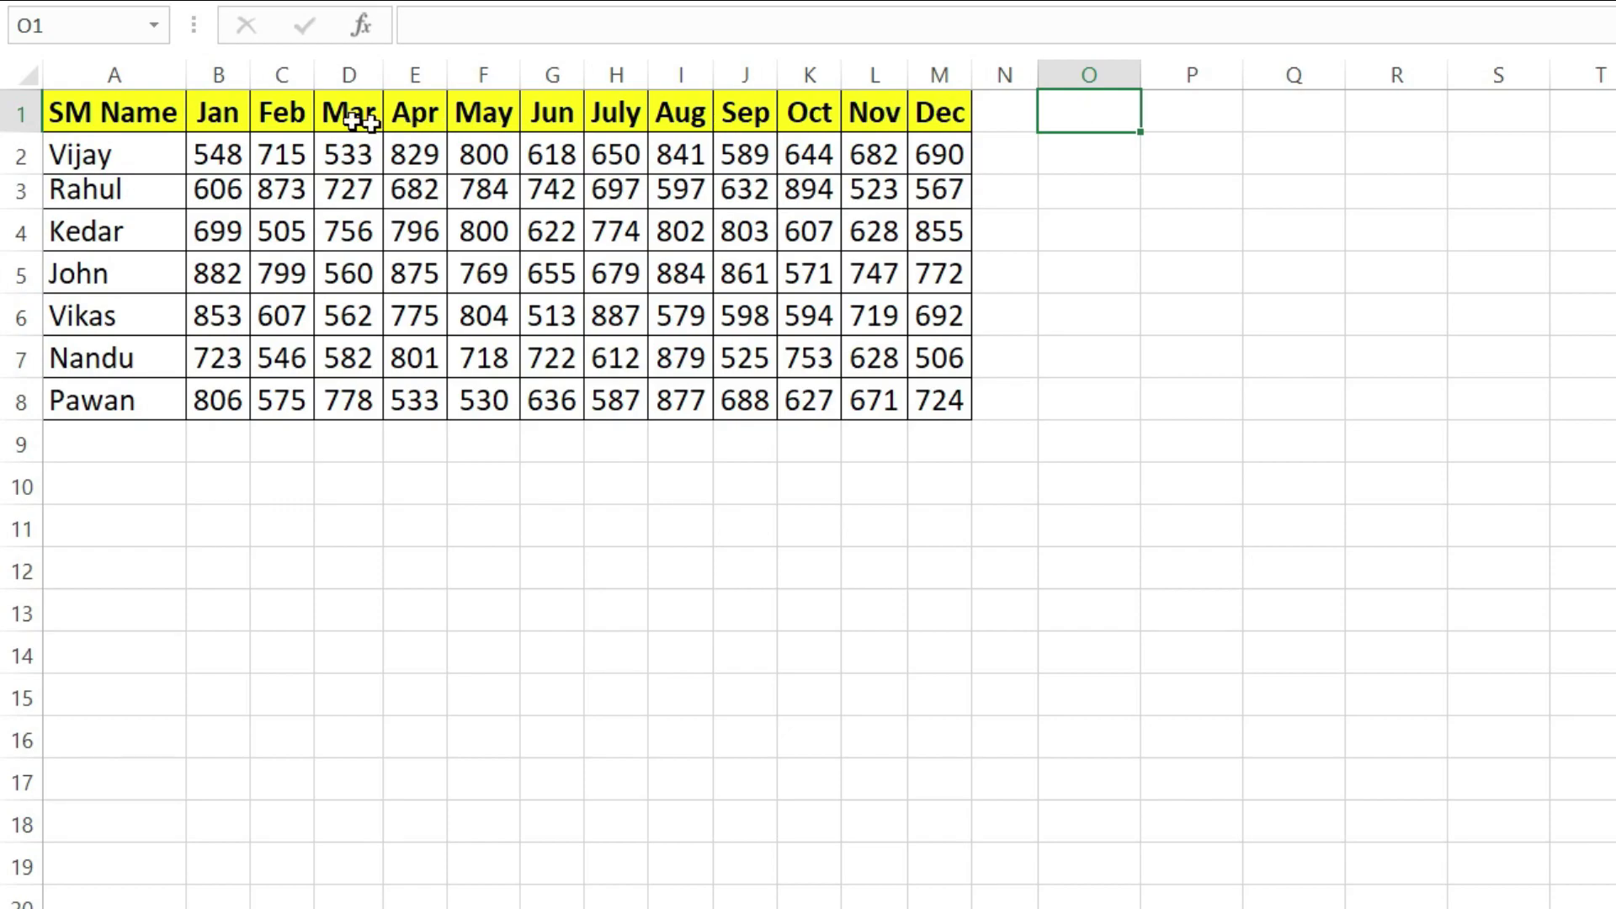
{"action": "left_click_drag", "start_coordinate": [224, 111], "coordinate": [923, 120]}
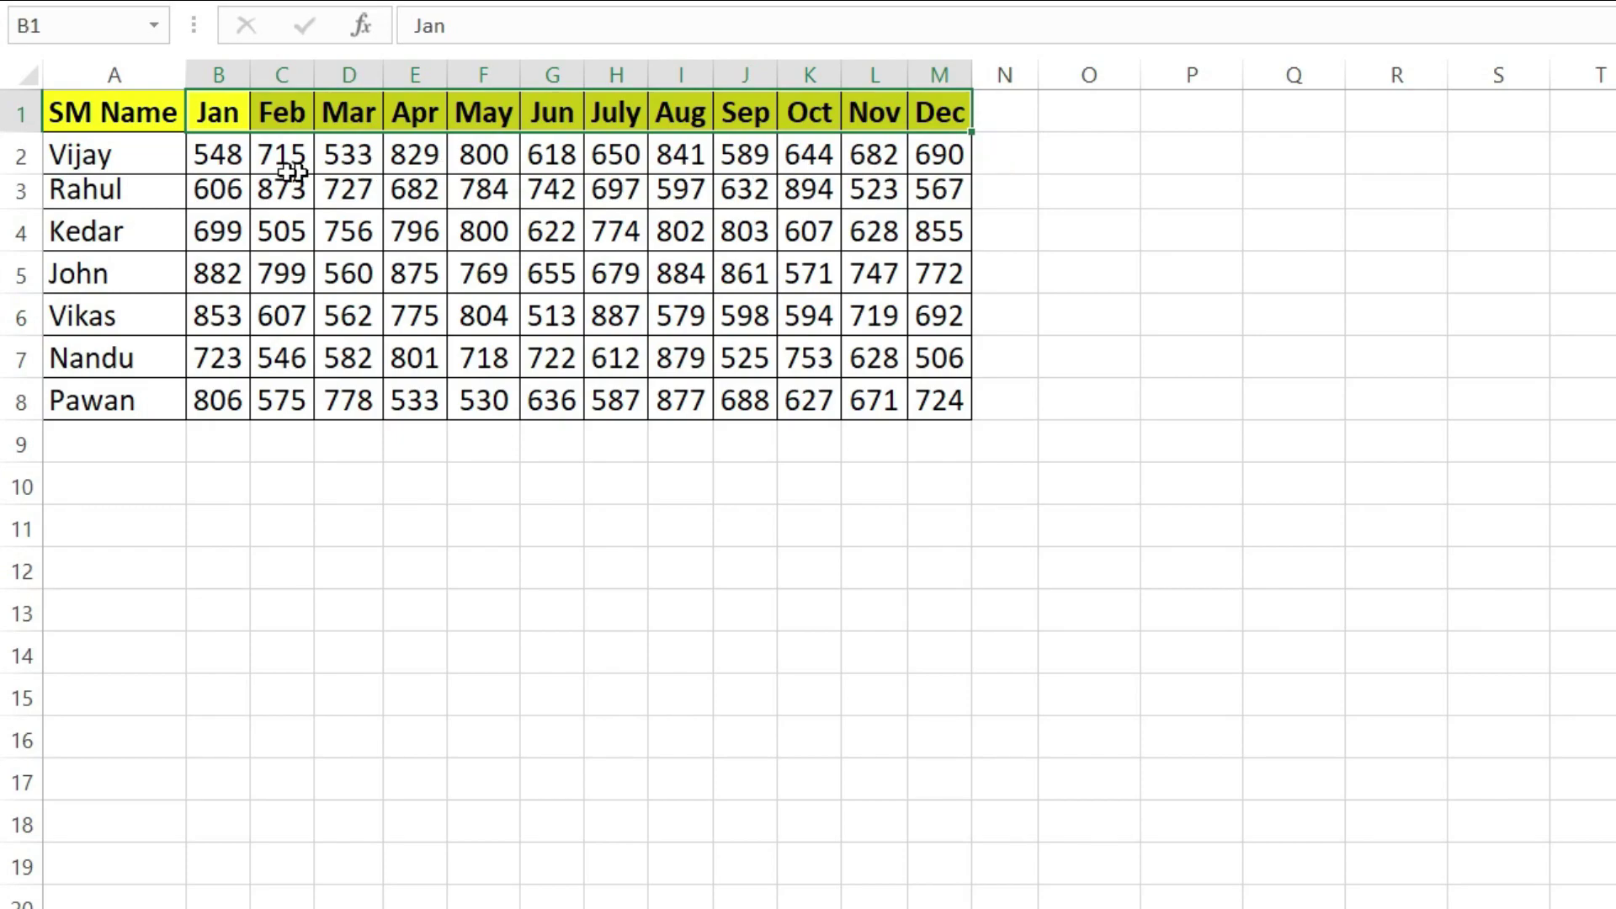
{"action": "left_click_drag", "start_coordinate": [165, 119], "coordinate": [154, 393]}
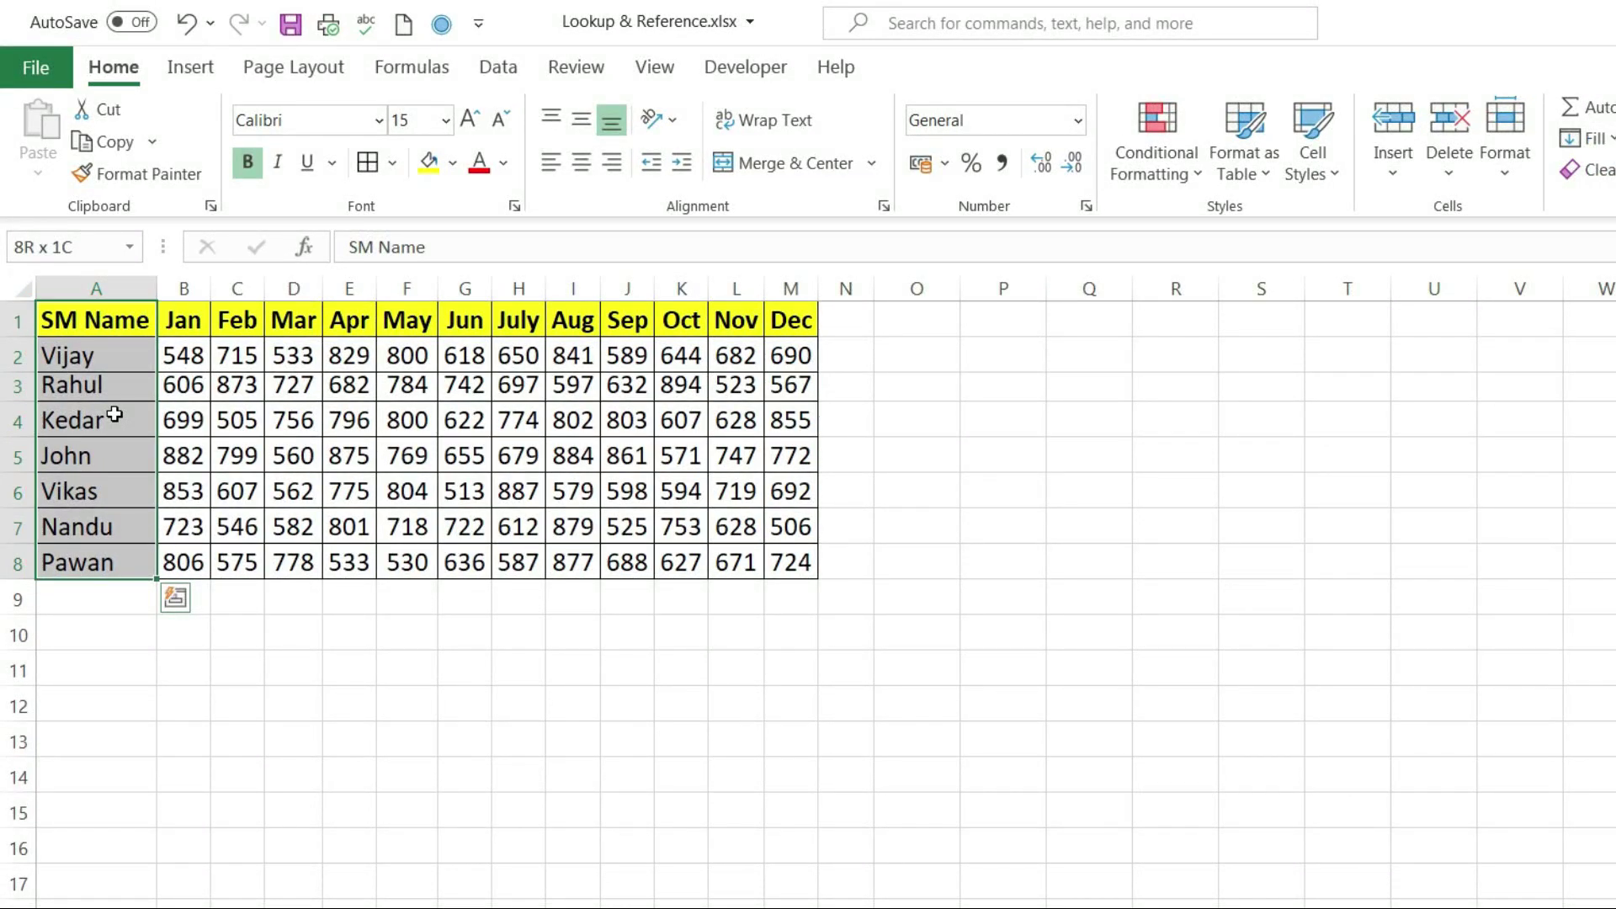
{"action": "left_click_drag", "start_coordinate": [181, 320], "coordinate": [793, 305]}
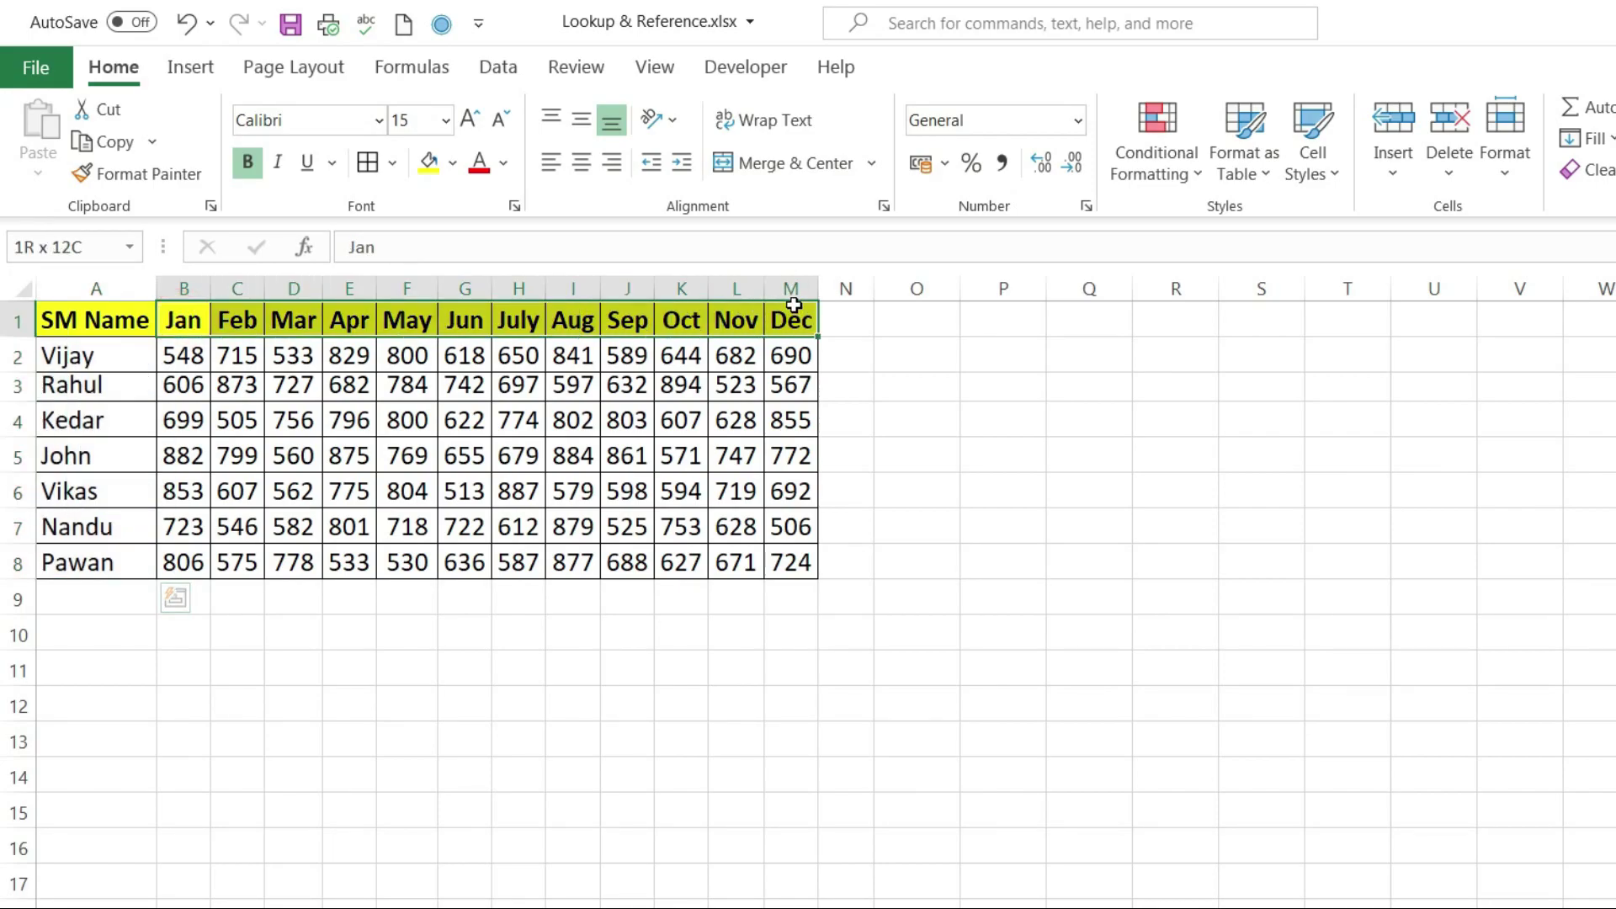
{"action": "left_click", "coordinate": [181, 321]}
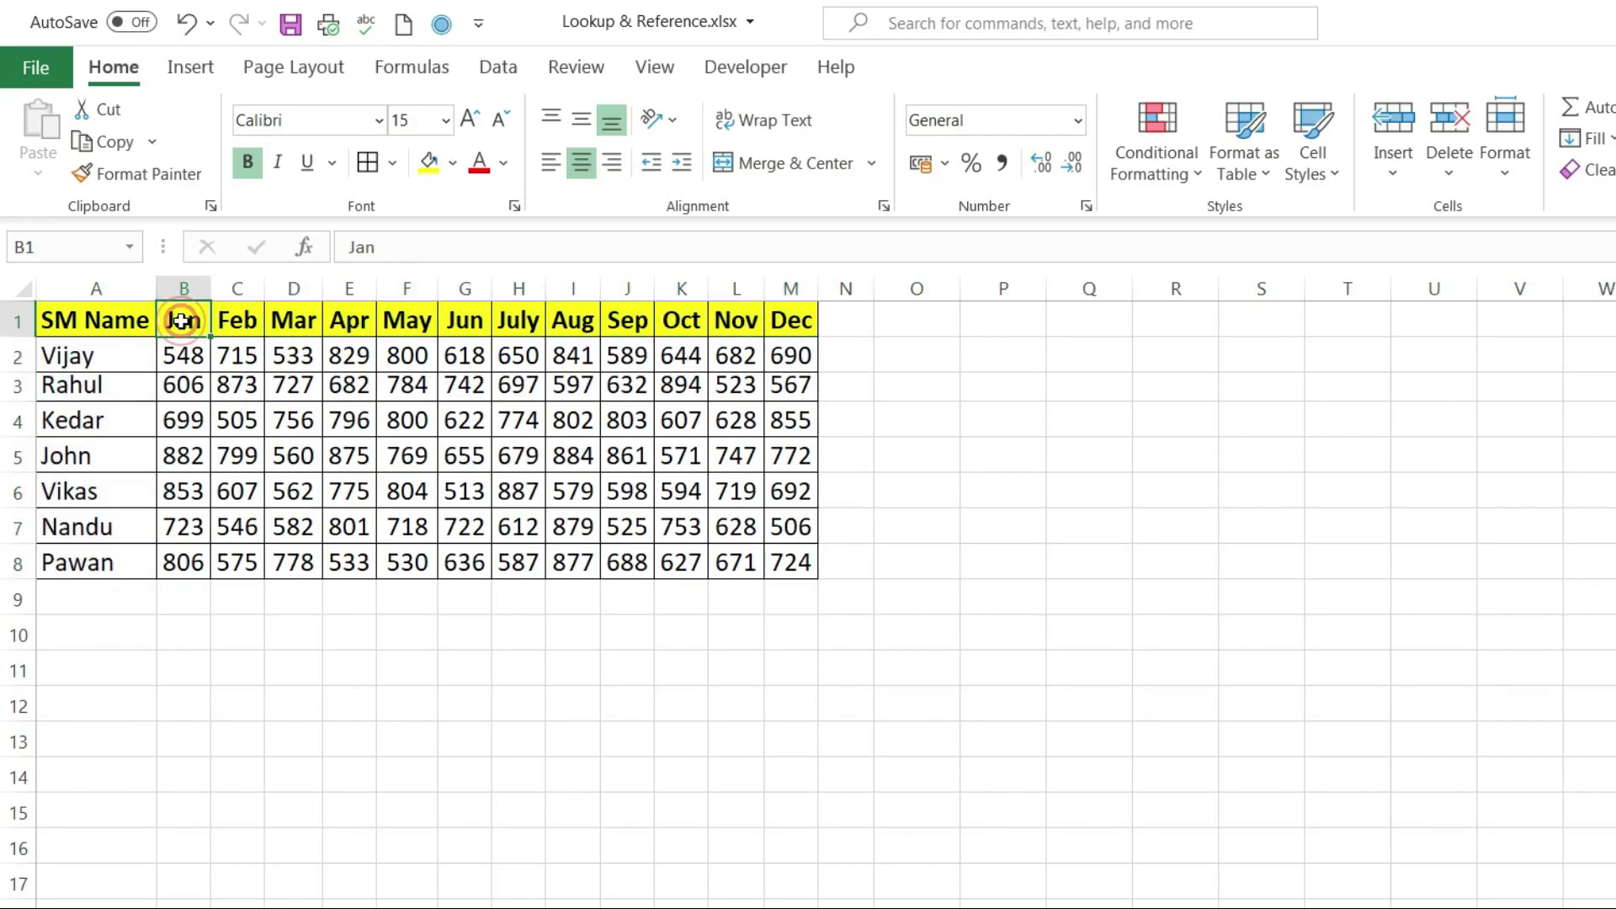
{"action": "left_click_drag", "start_coordinate": [181, 321], "coordinate": [793, 323]}
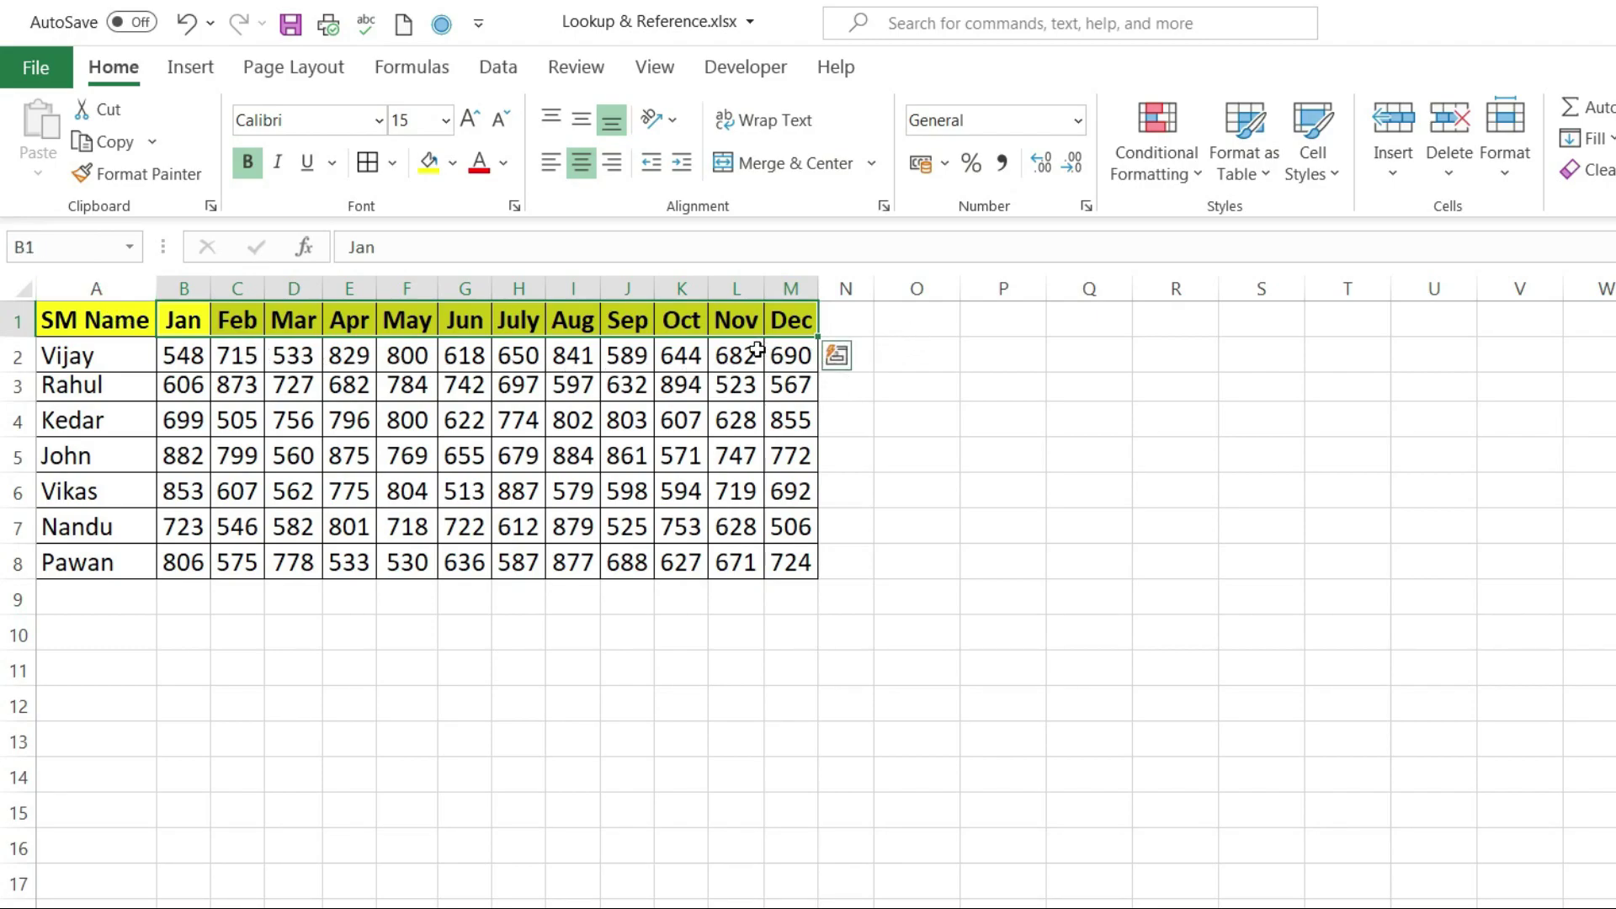
{"action": "left_click_drag", "start_coordinate": [925, 321], "coordinate": [944, 705]}
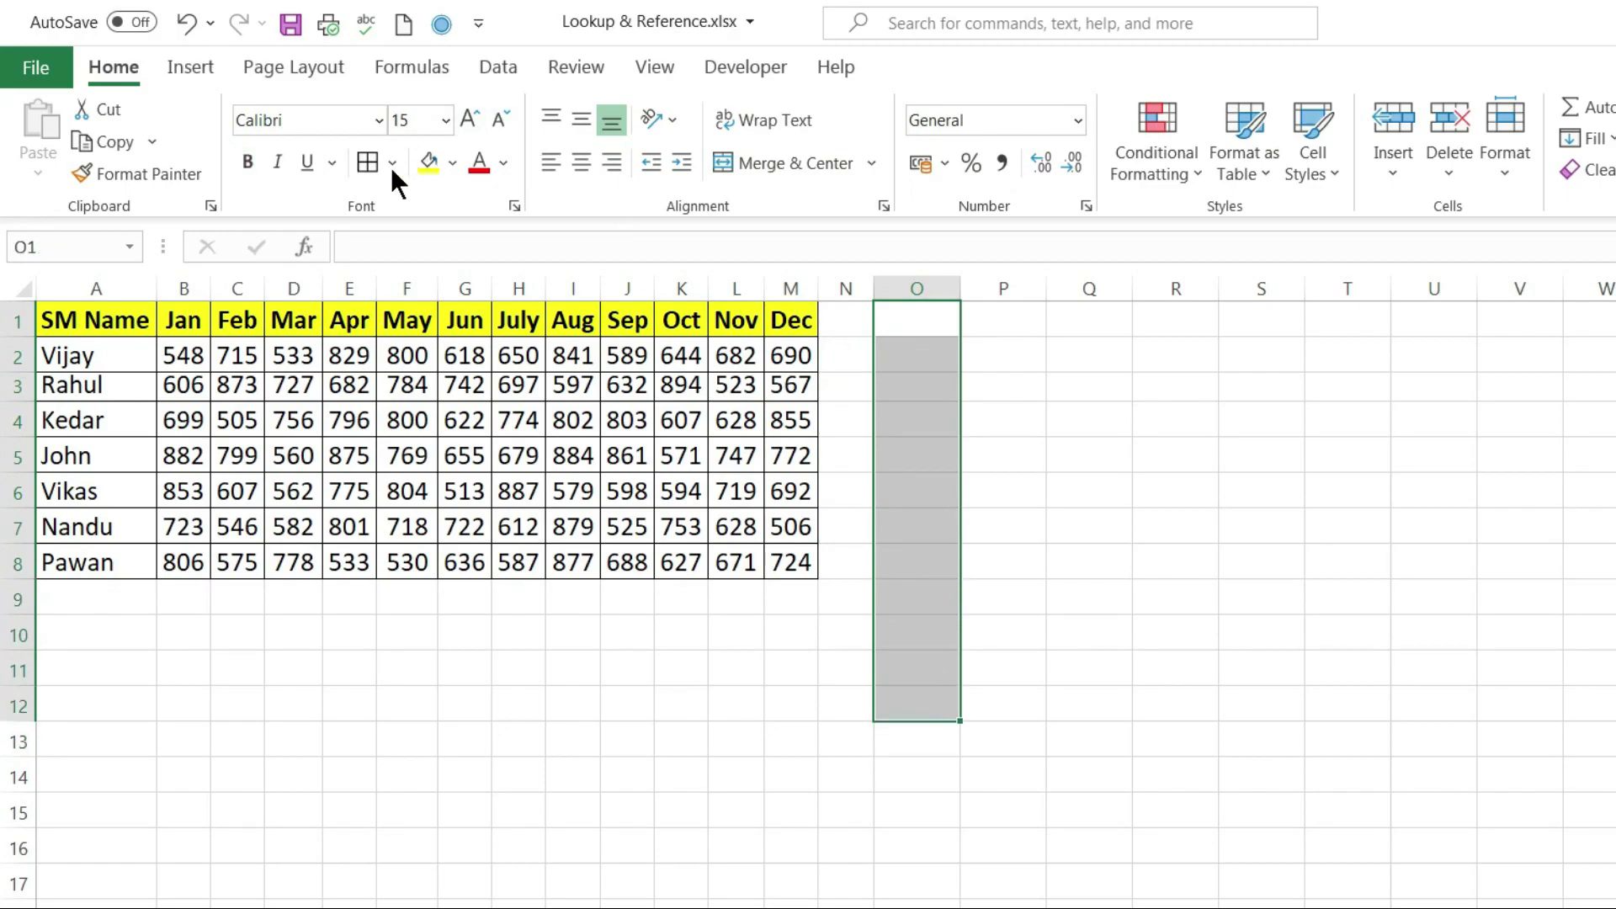
- Add borders to O1:O12 and enter =TRANSPOSE(B1:M1) there as an array formula
{"action": "left_click", "coordinate": [367, 163]}
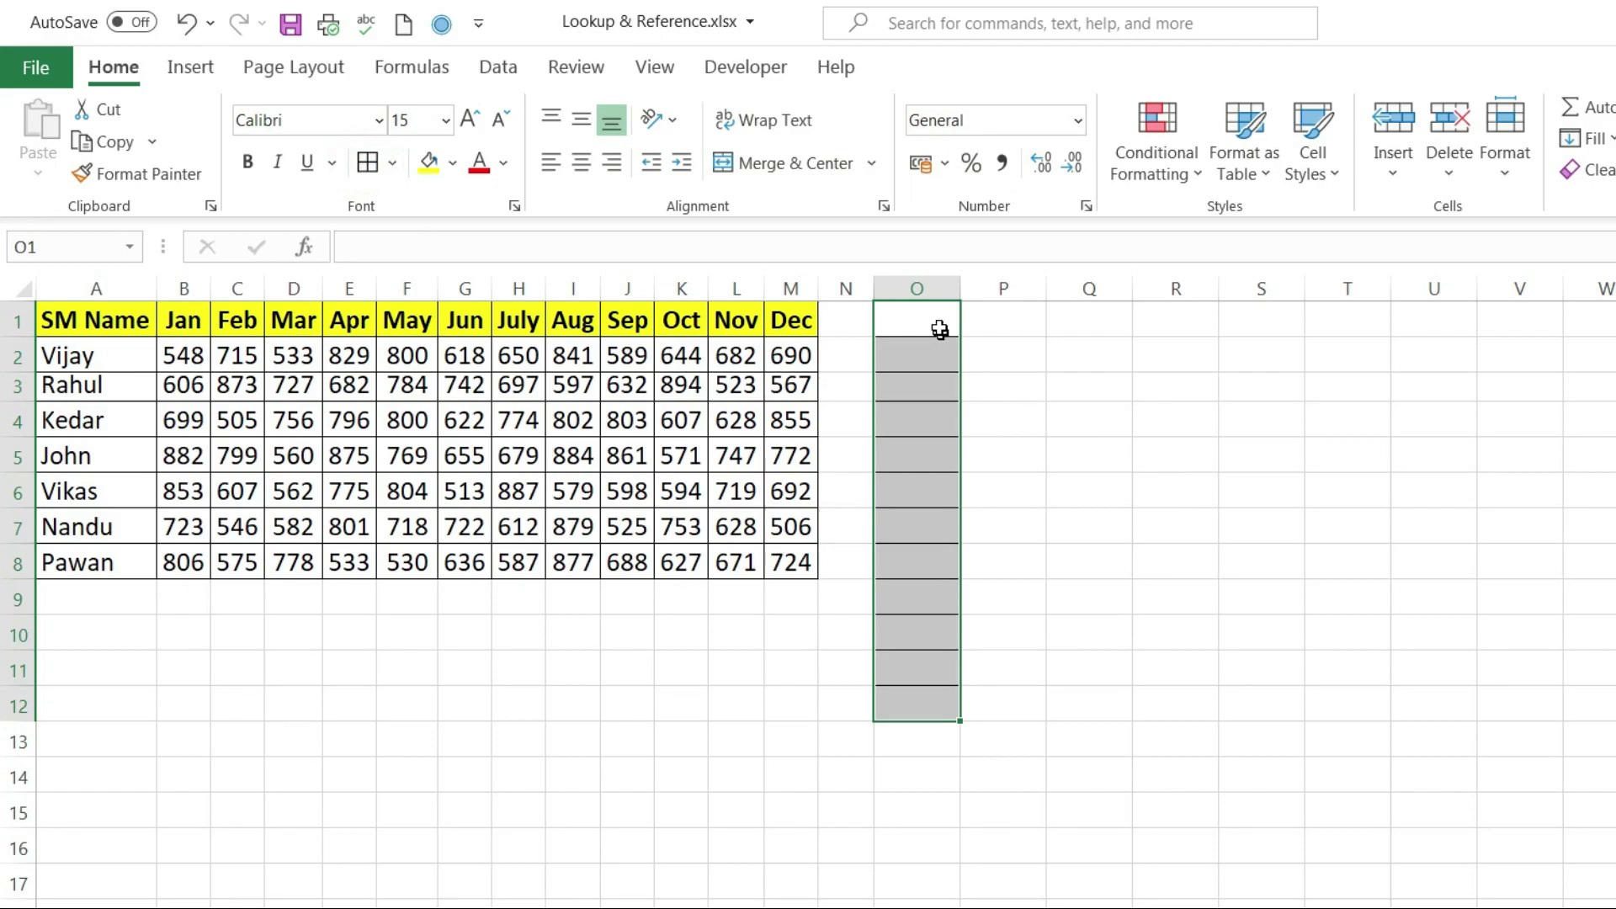
{"action": "left_click_drag", "start_coordinate": [938, 327], "coordinate": [948, 690]}
{"action": "type", "text": "="}
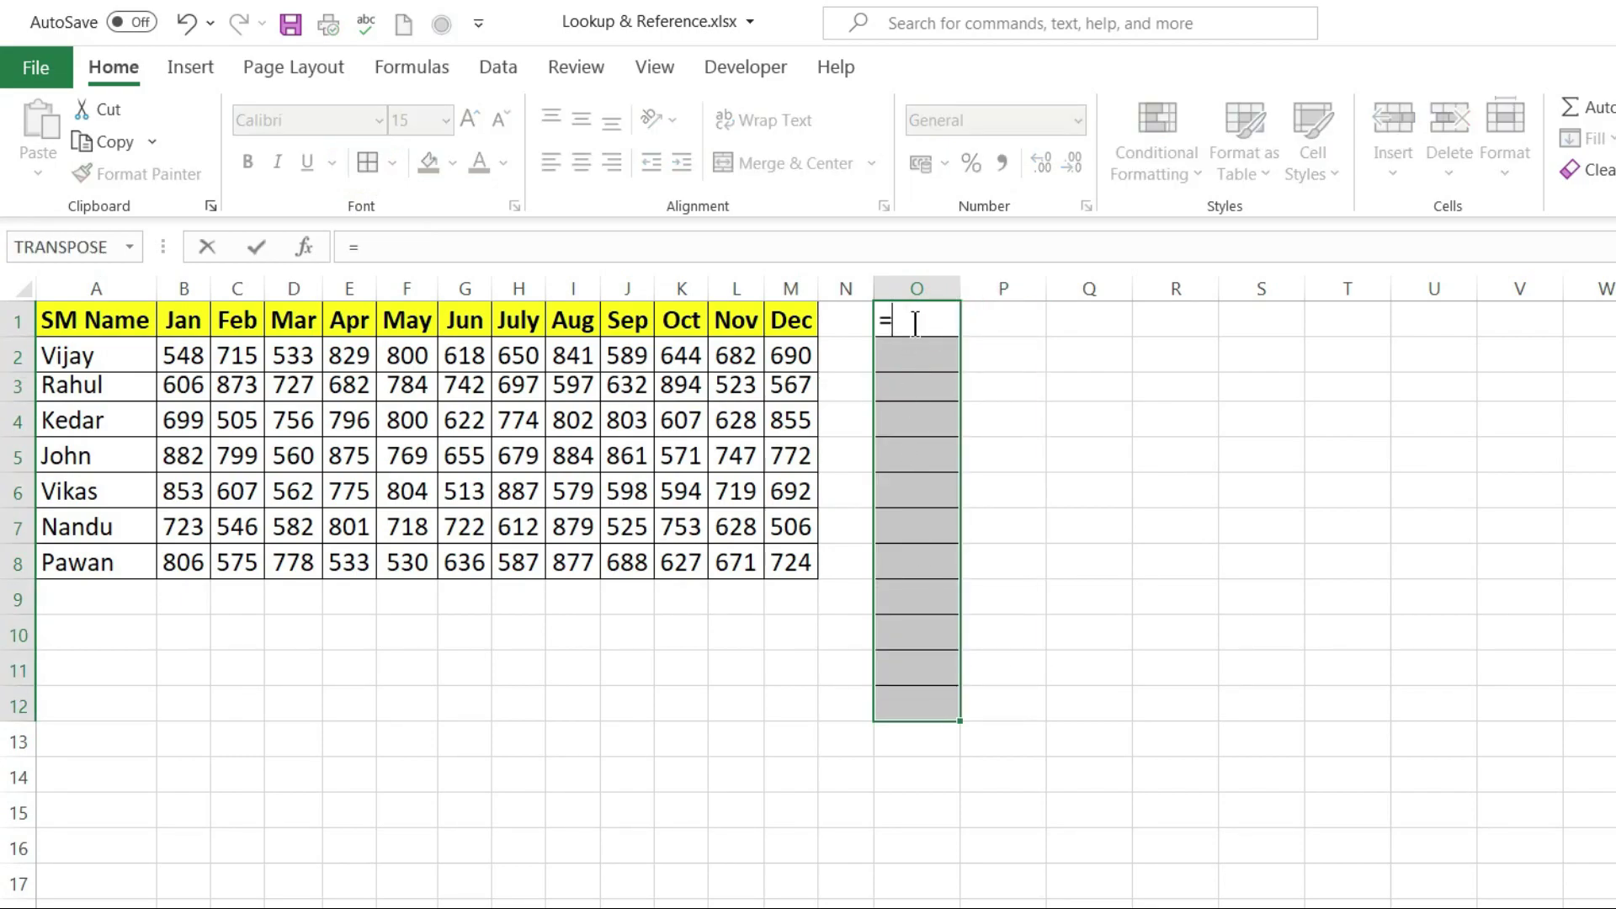
{"action": "type", "text": "tr"}
{"action": "key", "text": "Tab"}
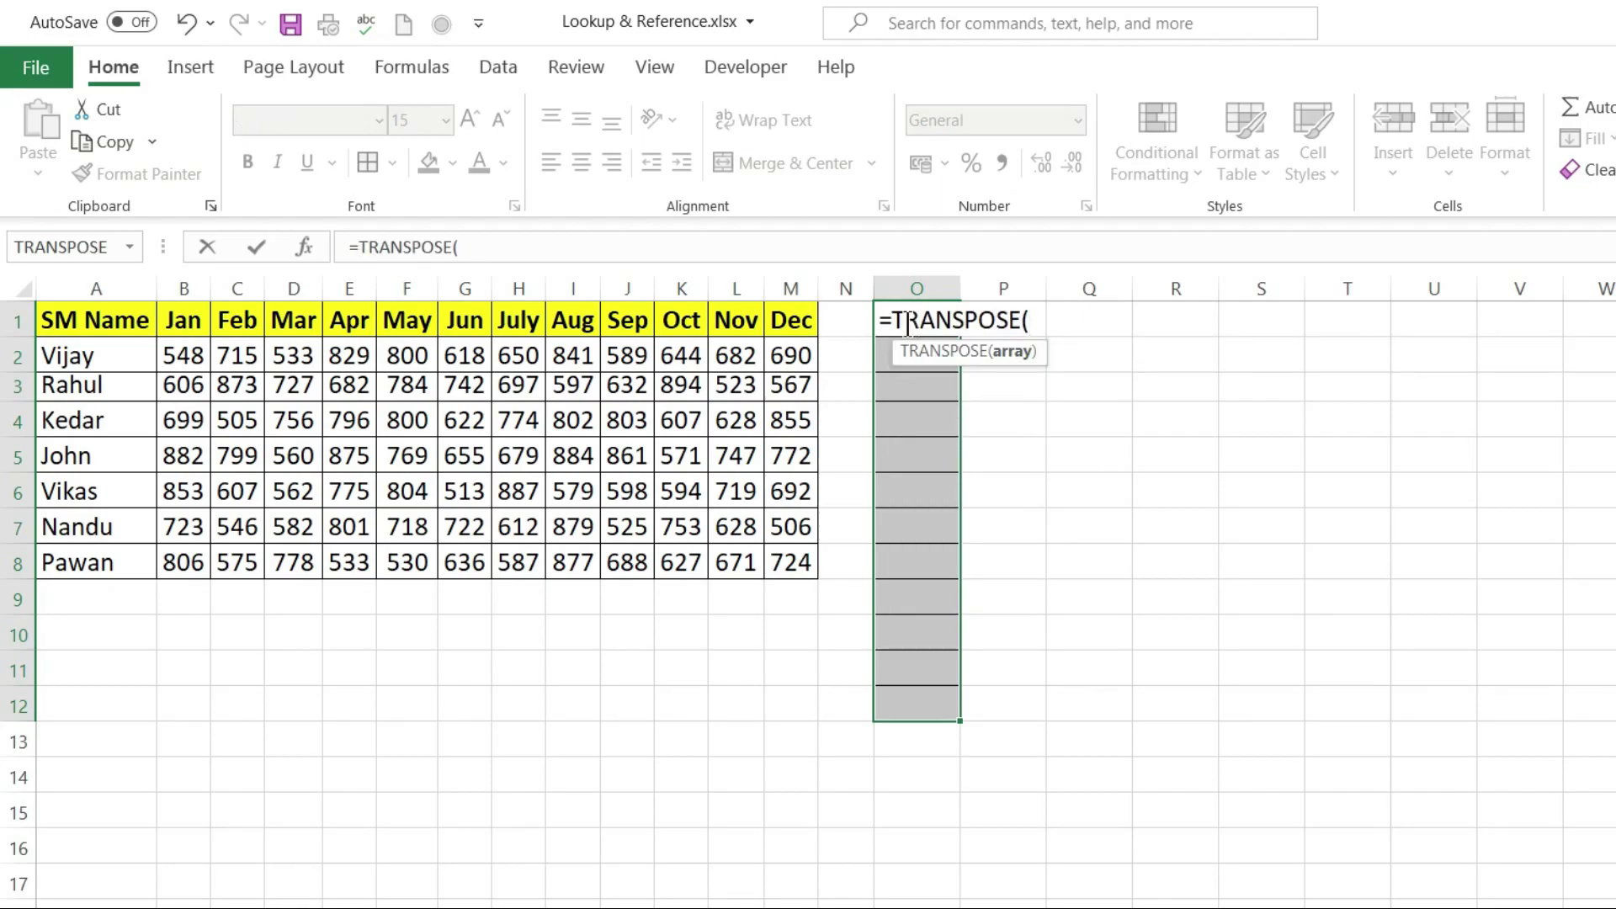
{"action": "left_click", "coordinate": [181, 321]}
{"action": "left_click_drag", "start_coordinate": [285, 318], "coordinate": [779, 313]}
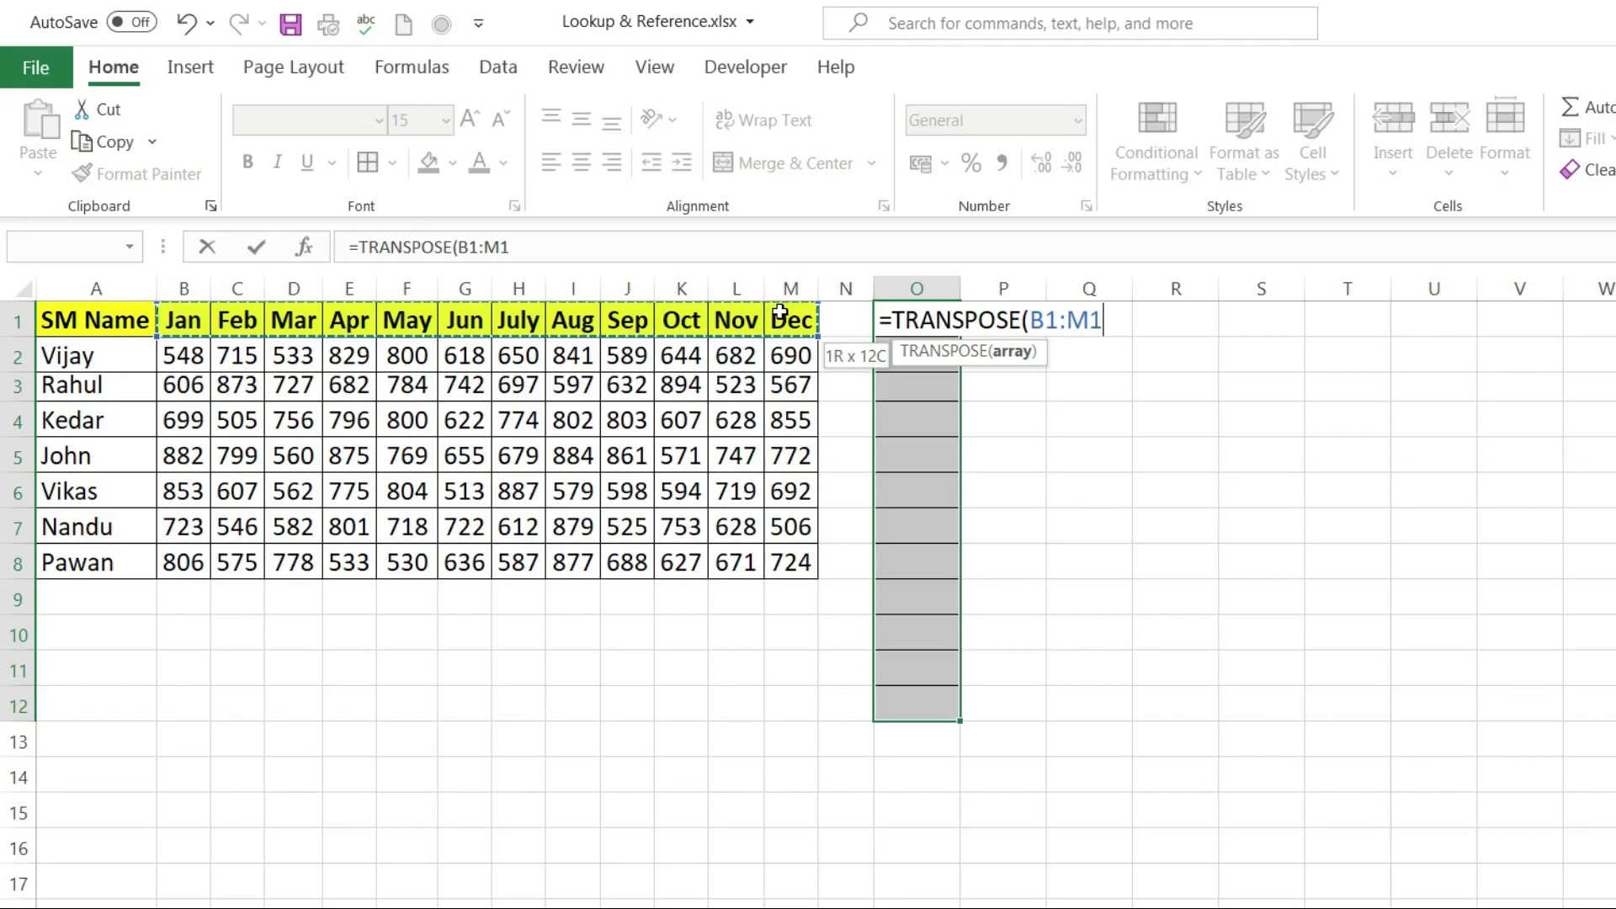
{"action": "type", "text": ")"}
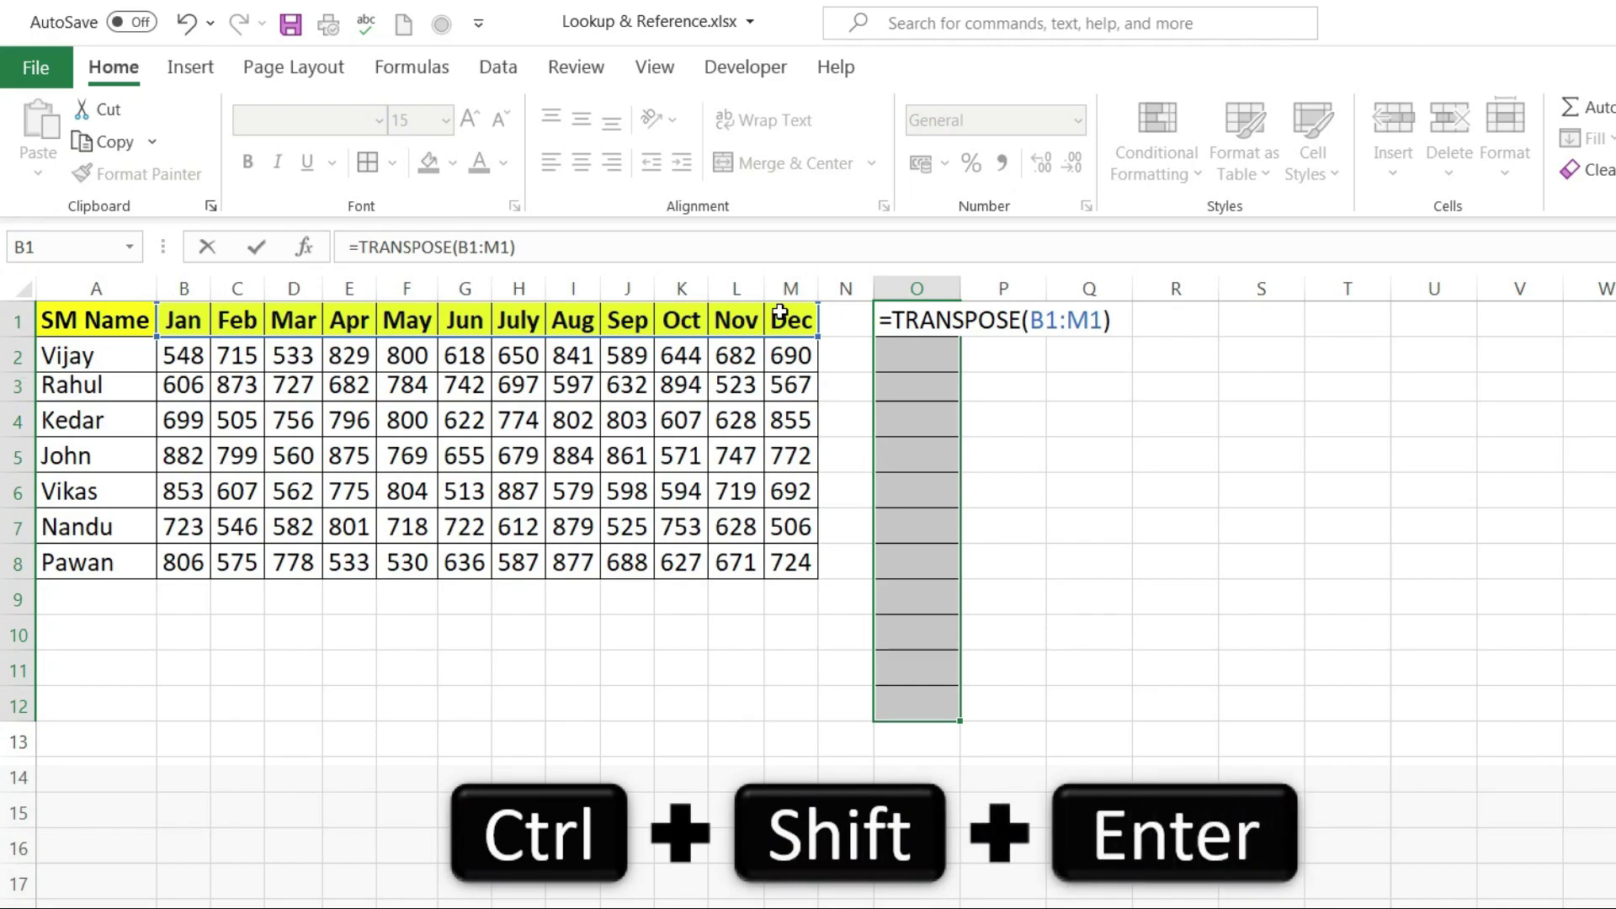
{"action": "key", "text": "ctrl+shift+Return"}
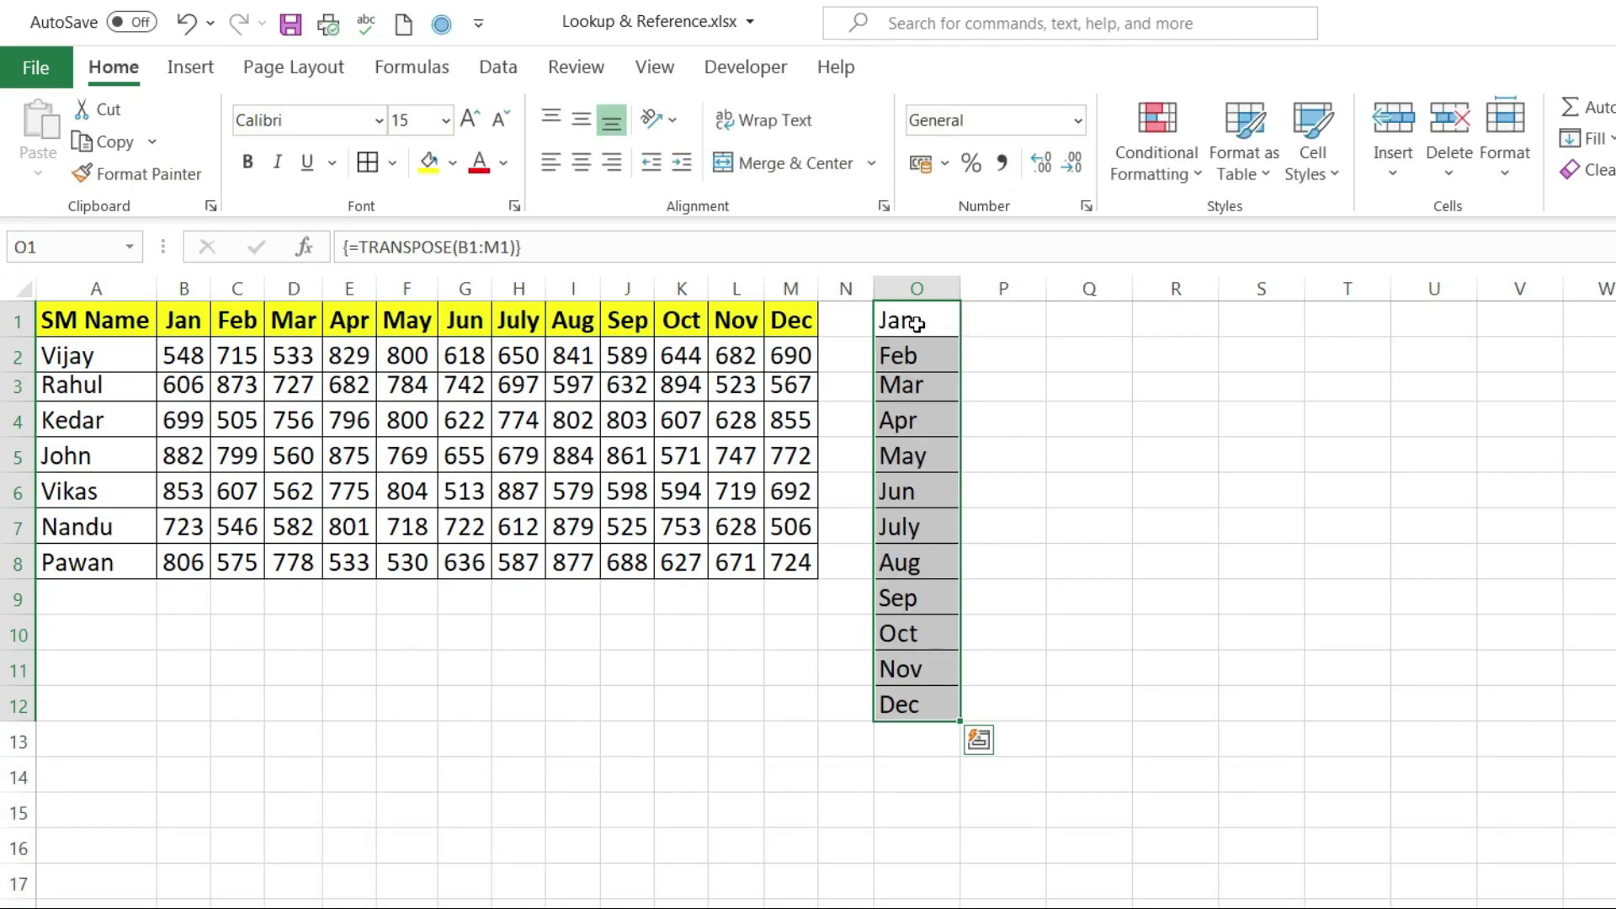
- Outline P1:P12 with borders and select it as the output range
{"action": "left_click_drag", "start_coordinate": [917, 324], "coordinate": [919, 703]}
{"action": "left_click_drag", "start_coordinate": [1018, 308], "coordinate": [1028, 704]}
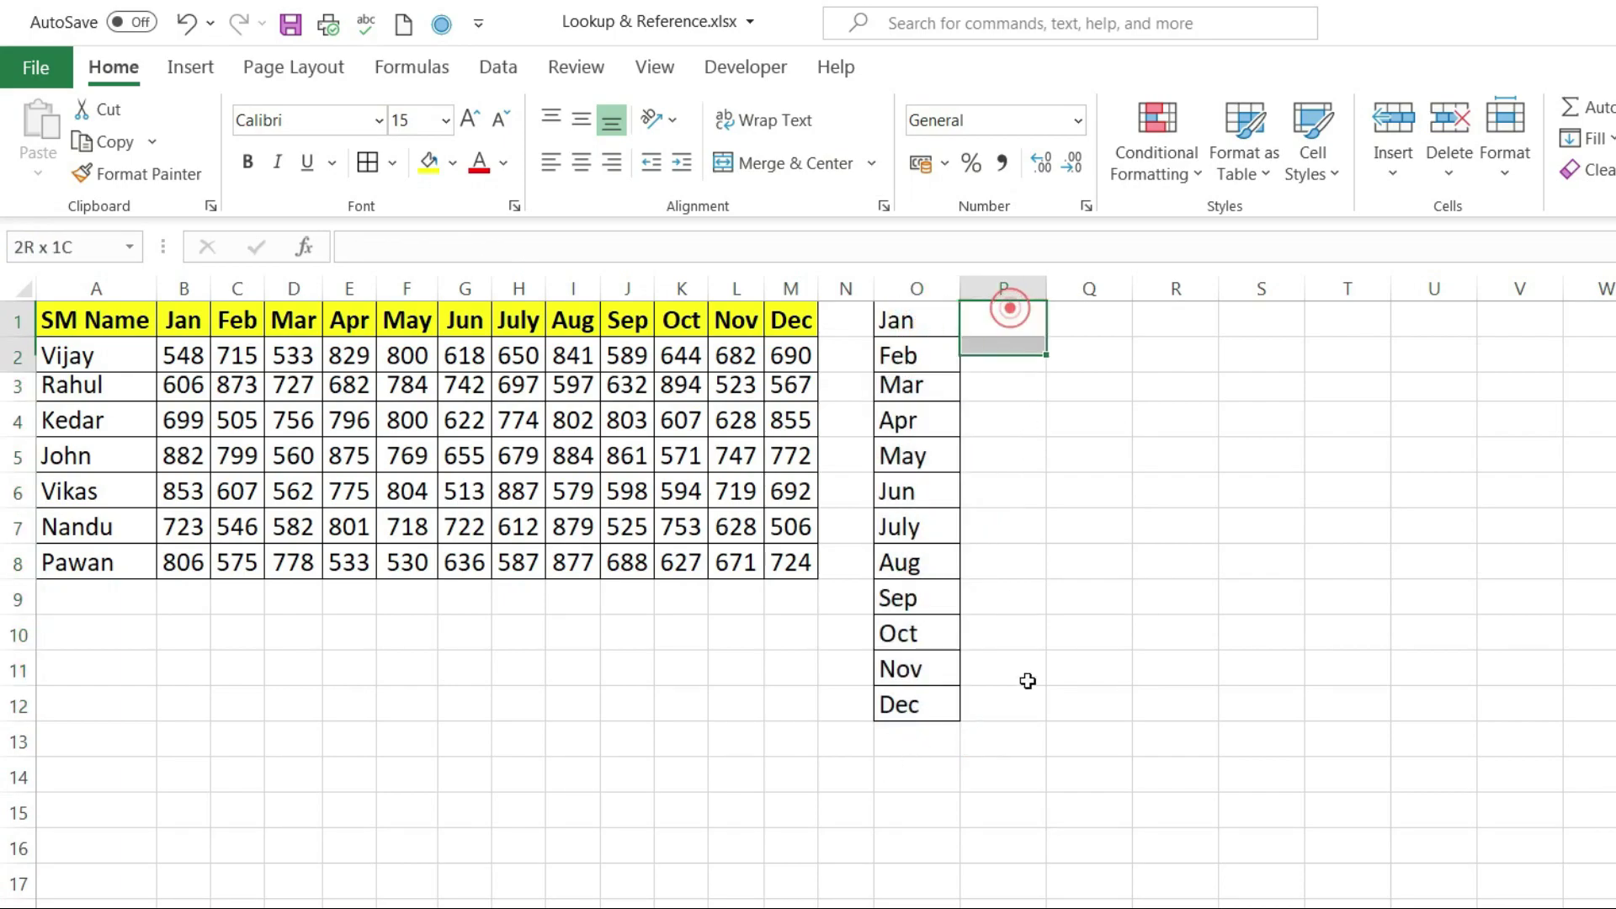
{"action": "left_click", "coordinate": [367, 161]}
{"action": "mouse_move", "coordinate": [181, 355]}
{"action": "left_mouse_down"}
{"action": "mouse_move", "coordinate": [756, 341]}
{"action": "mouse_move", "coordinate": [791, 354]}
{"action": "left_mouse_up"}
{"action": "mouse_move", "coordinate": [1003, 314]}
{"action": "left_mouse_down"}
{"action": "mouse_move", "coordinate": [1011, 719]}
{"action": "mouse_move", "coordinate": [1010, 691]}
{"action": "left_mouse_up"}
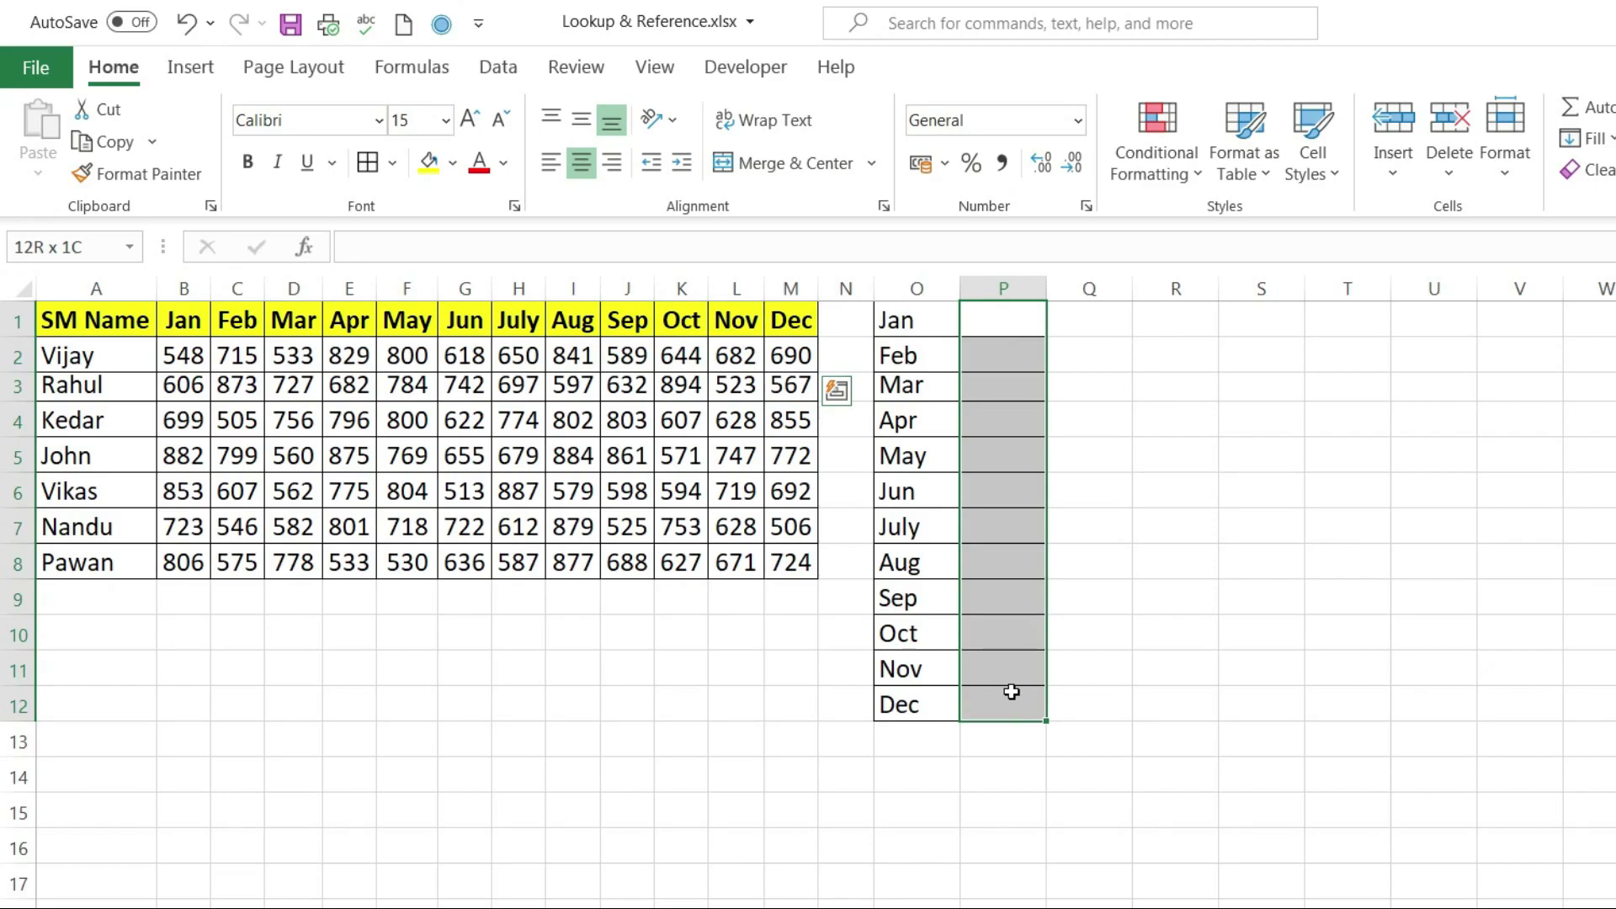
{"action": "left_click_drag", "start_coordinate": [1011, 691], "coordinate": [1013, 691]}
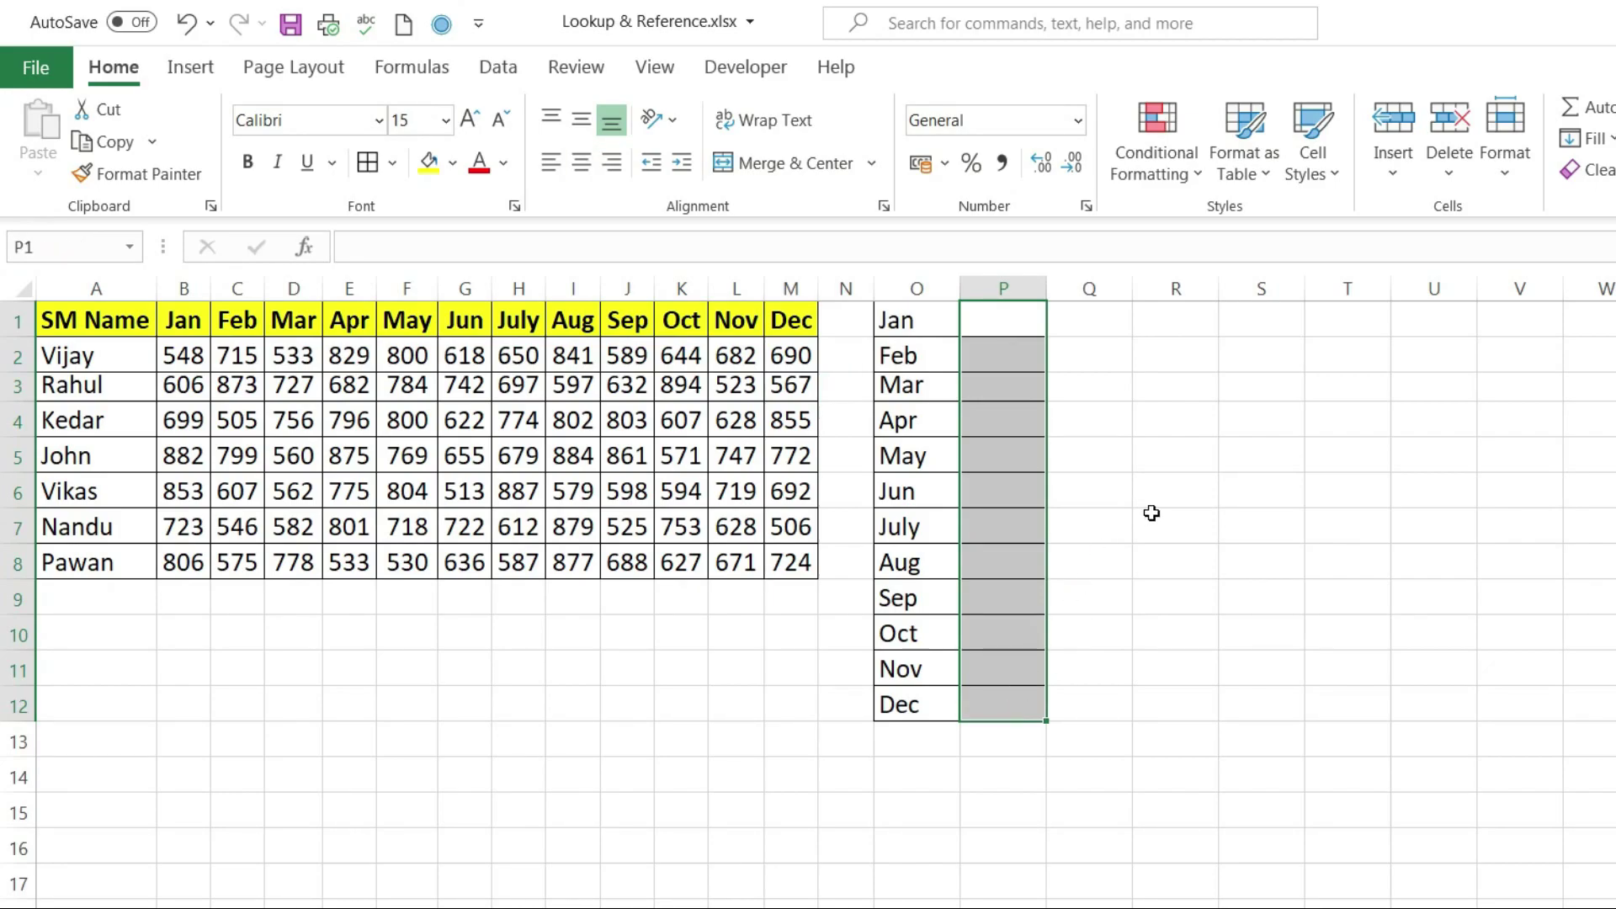
{"action": "key", "text": "Return"}
{"action": "key", "text": "Return"}
{"action": "key", "text": "Return"}
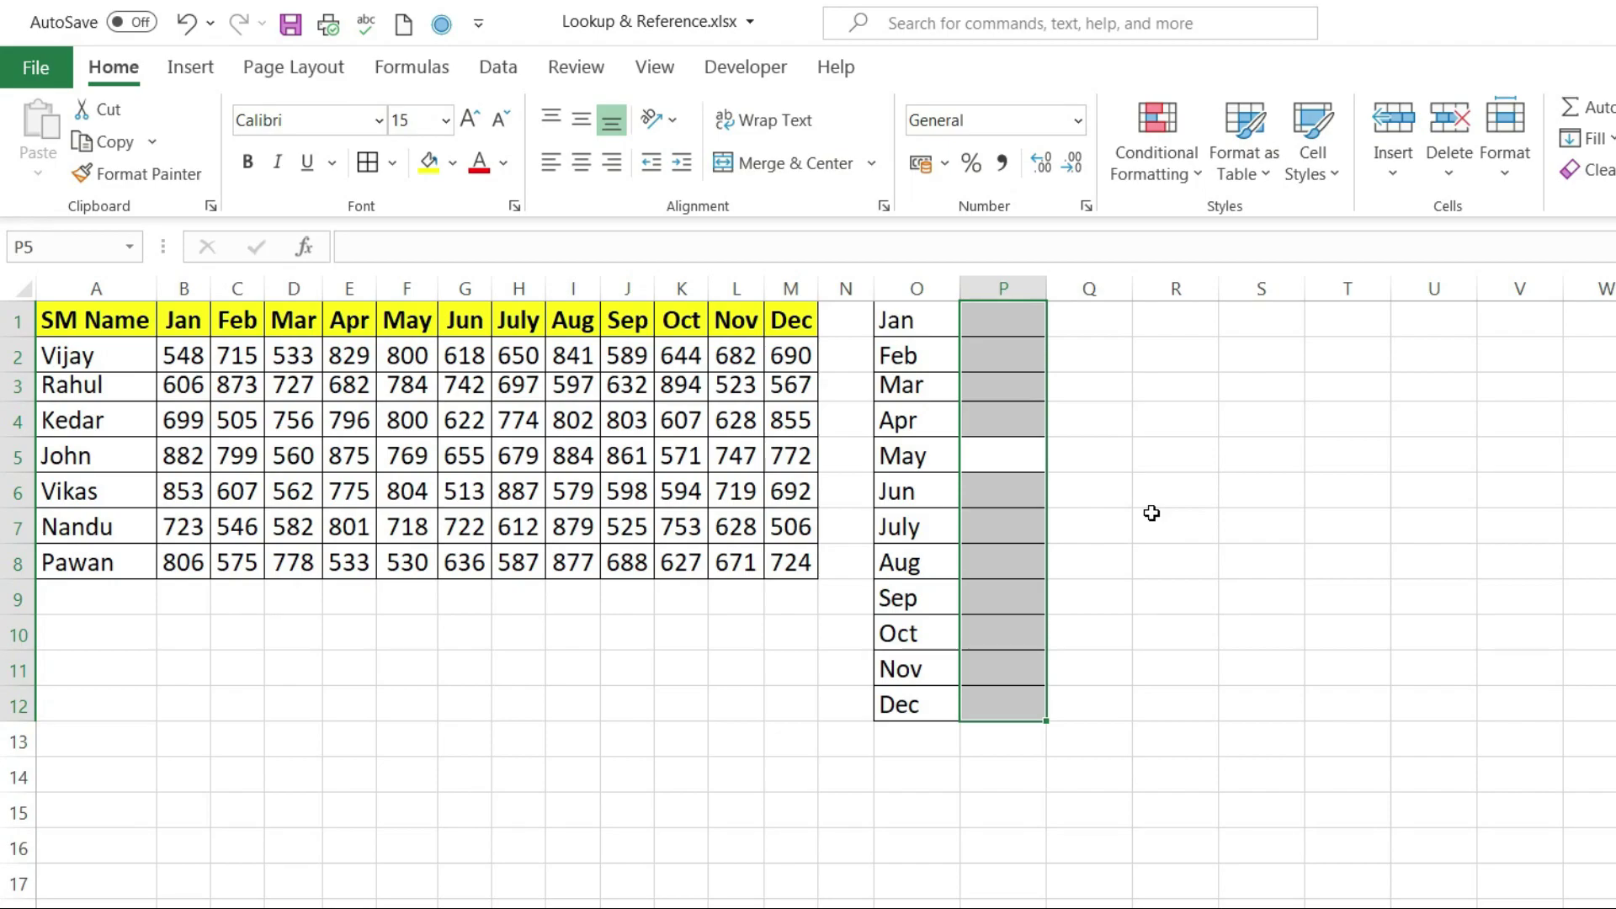
- Enter =TRANSPOSE(B2:M2) as an array formula in P1:P12 for the first salesperson's sales
{"action": "type", "text": "=t"}
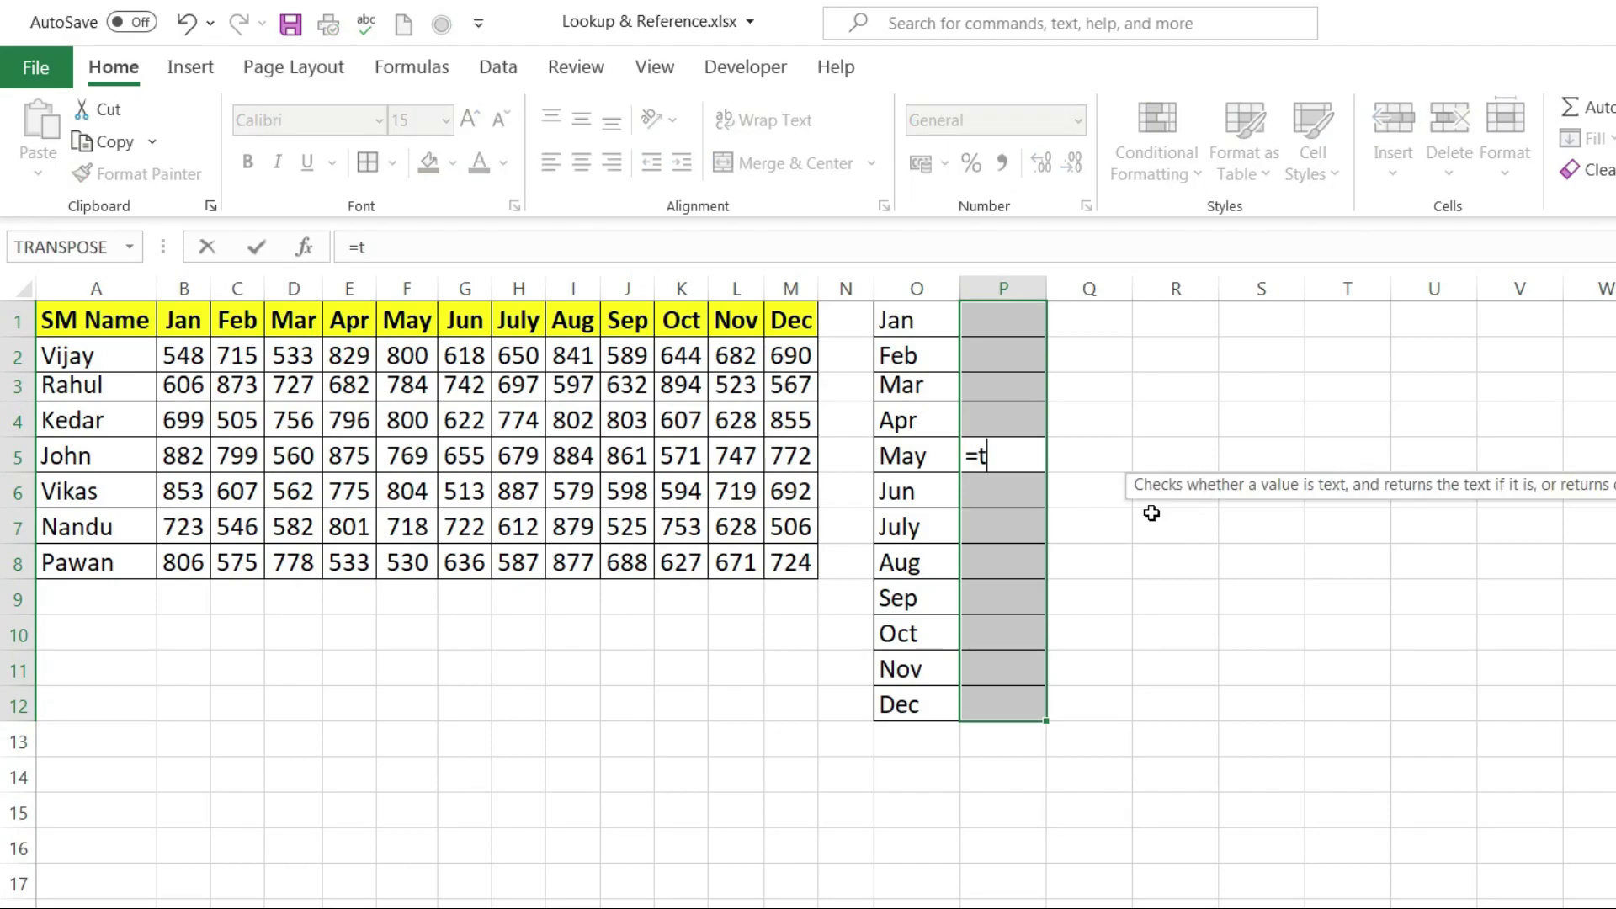
{"action": "type", "text": "ra"}
{"action": "key", "text": "Tab"}
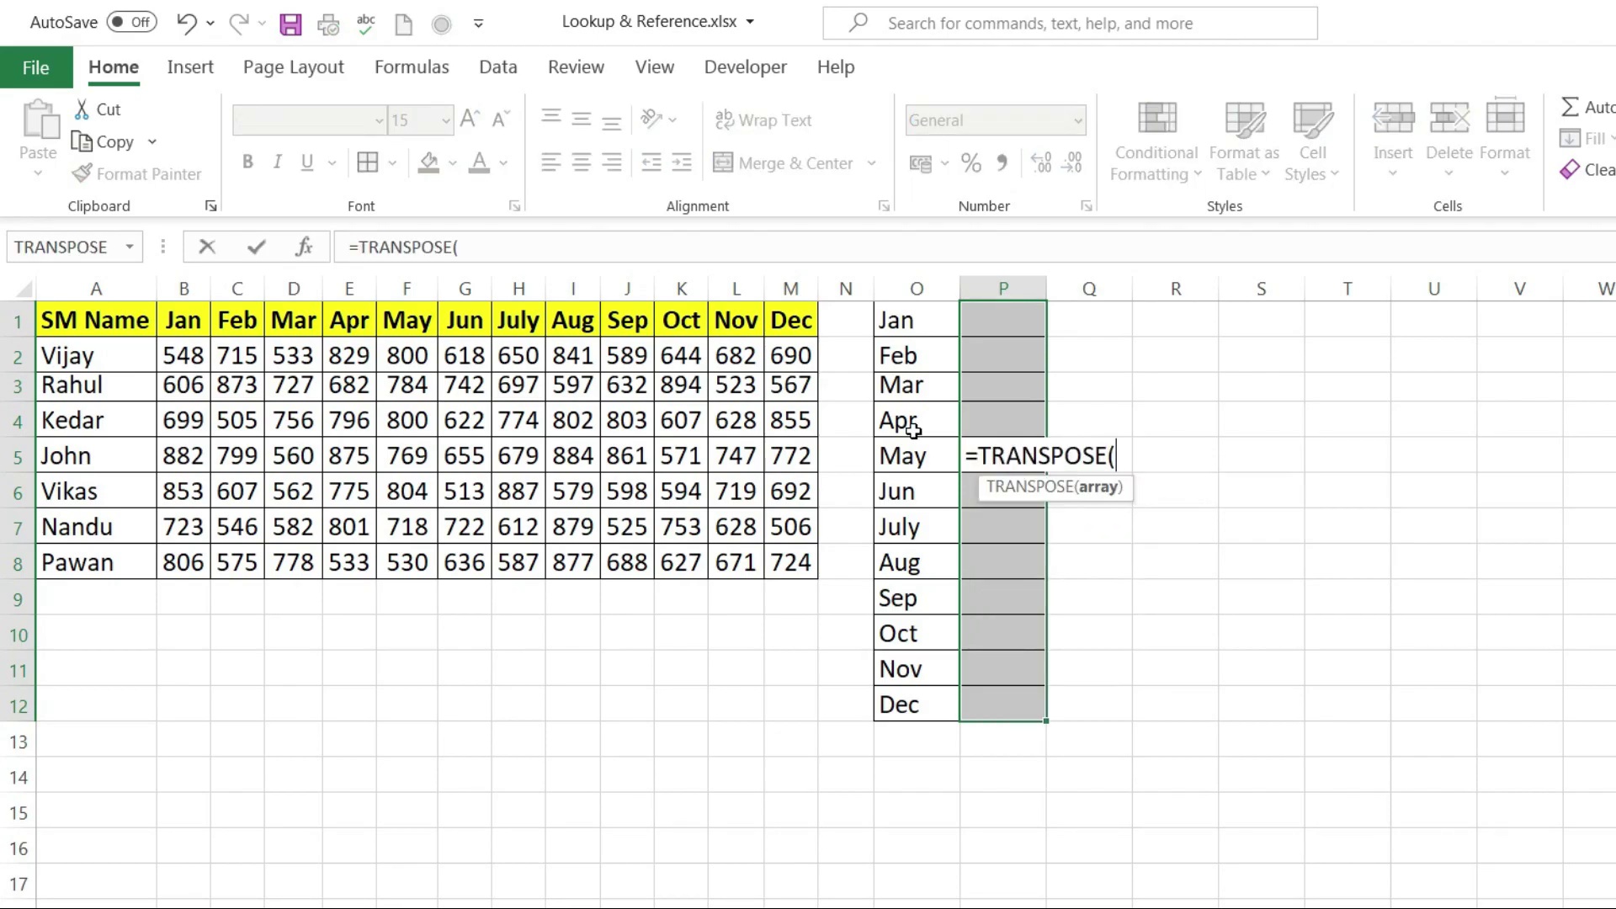
{"action": "left_click_drag", "start_coordinate": [183, 352], "coordinate": [804, 348]}
{"action": "type", "text": ")"}
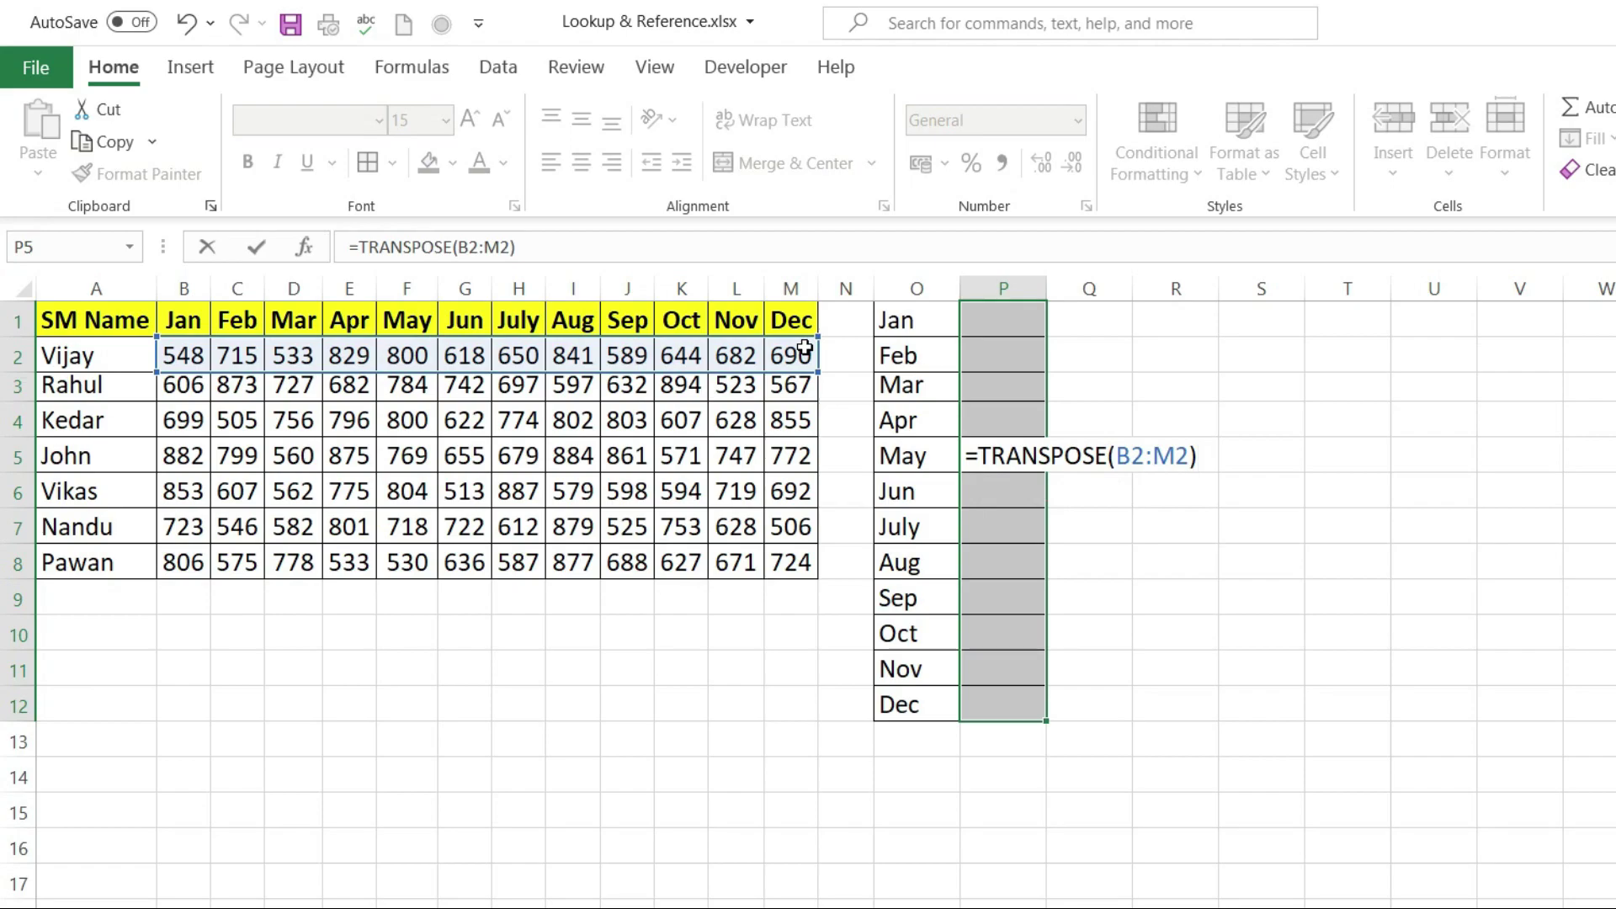
{"action": "key", "text": "ctrl+shift+Return"}
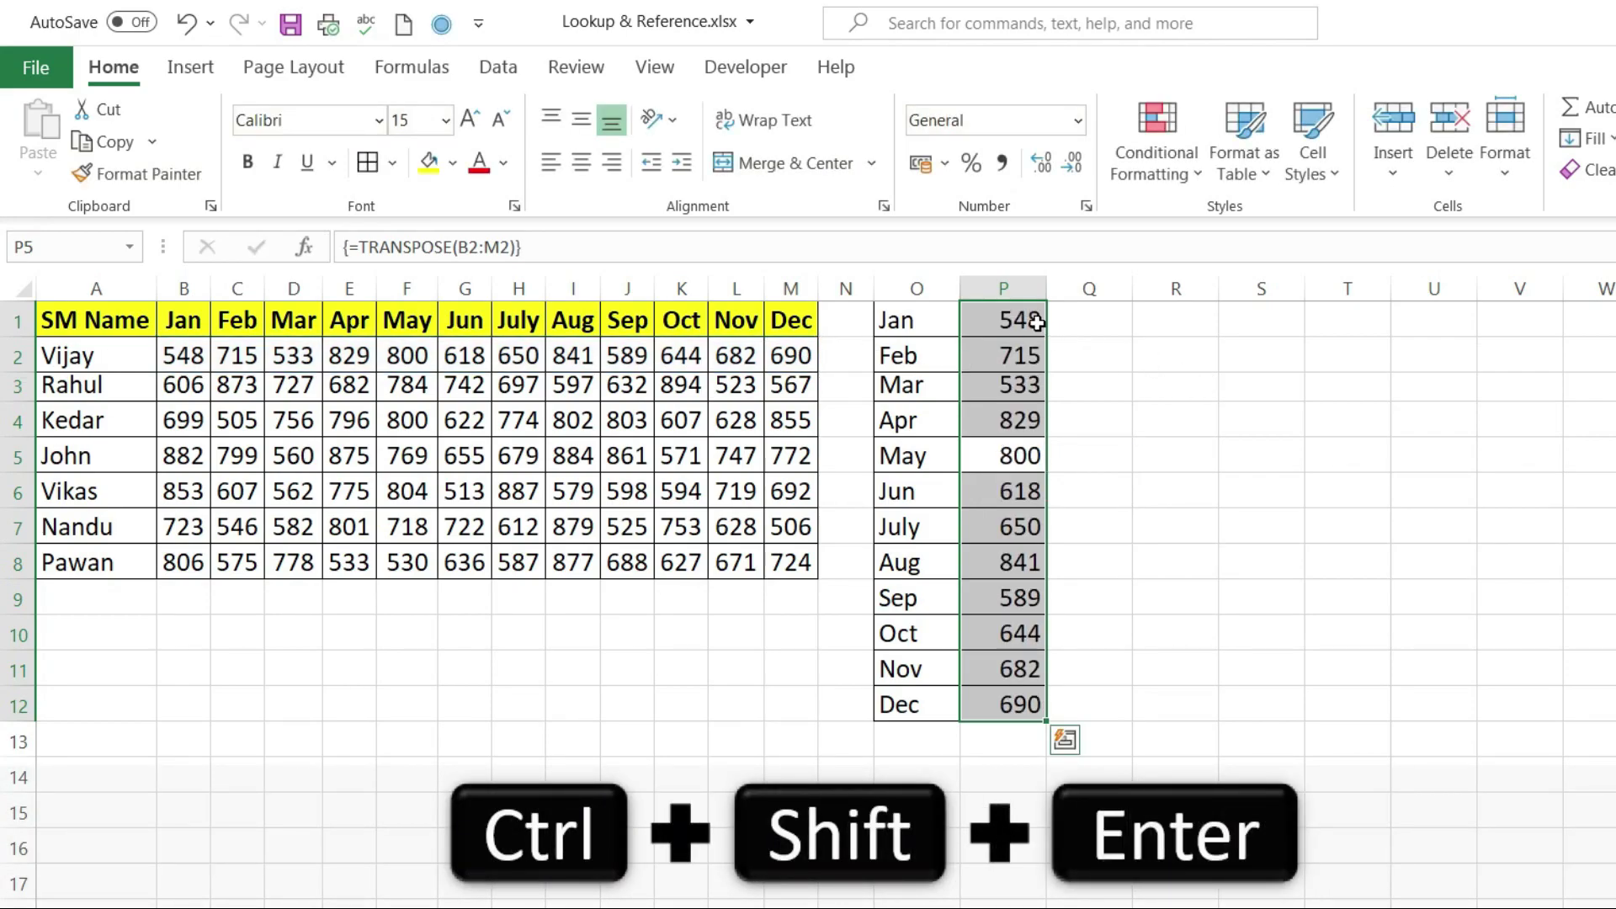
{"action": "left_click_drag", "start_coordinate": [1037, 322], "coordinate": [1015, 703]}
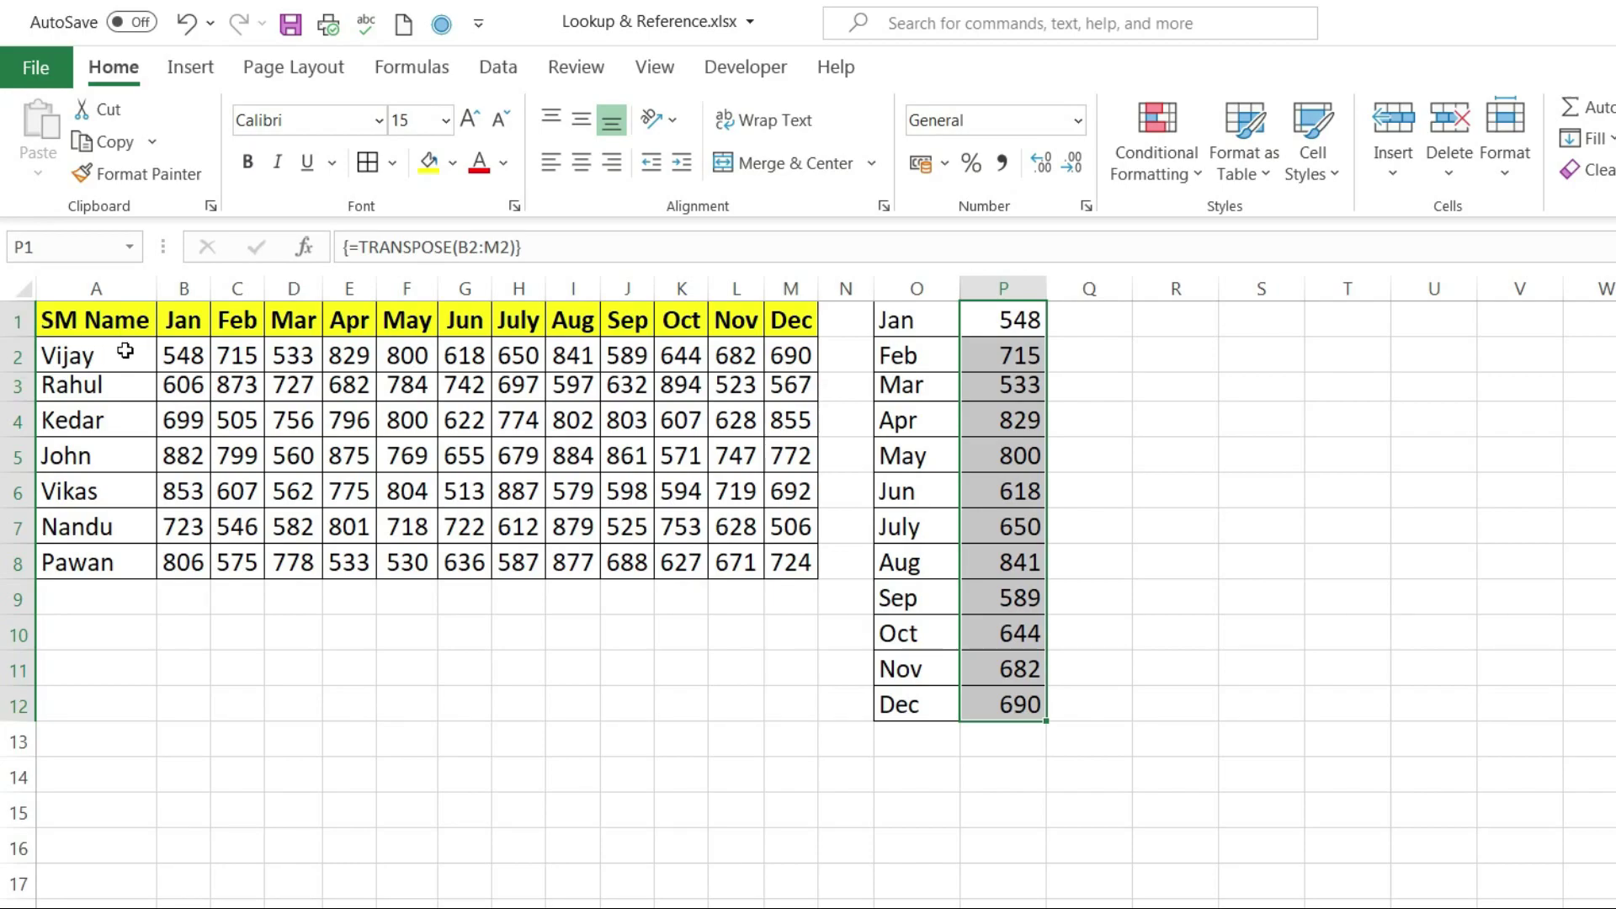
- Count the eight names in A1:A8, then select A10:H10 below the table
{"action": "left_click_drag", "start_coordinate": [110, 320], "coordinate": [121, 572]}
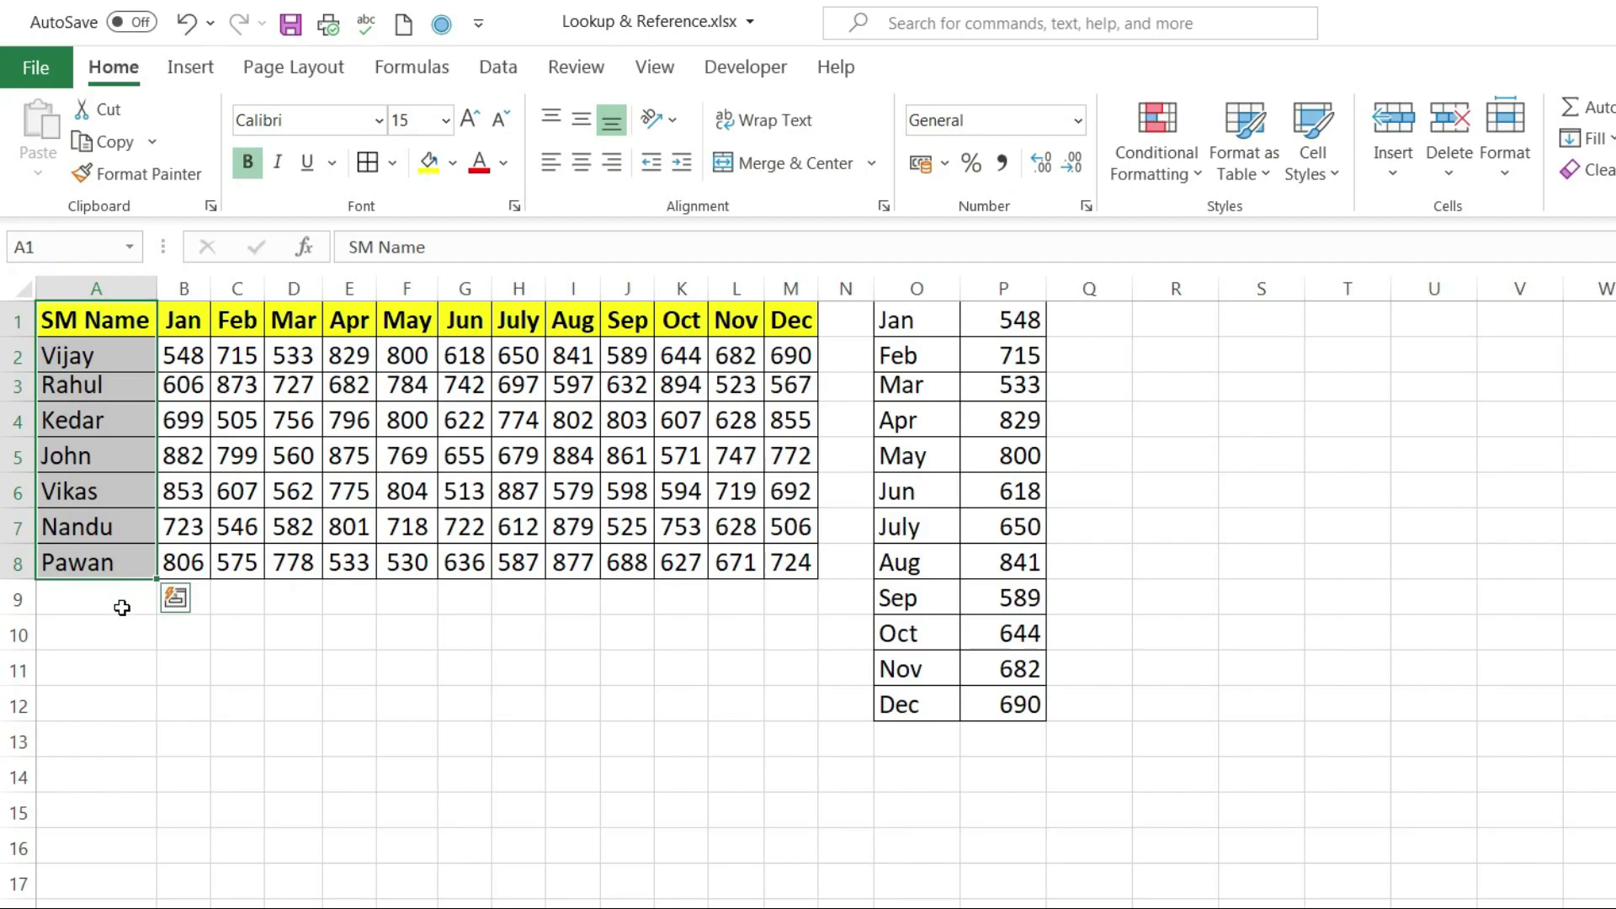
{"action": "left_click", "coordinate": [238, 455]}
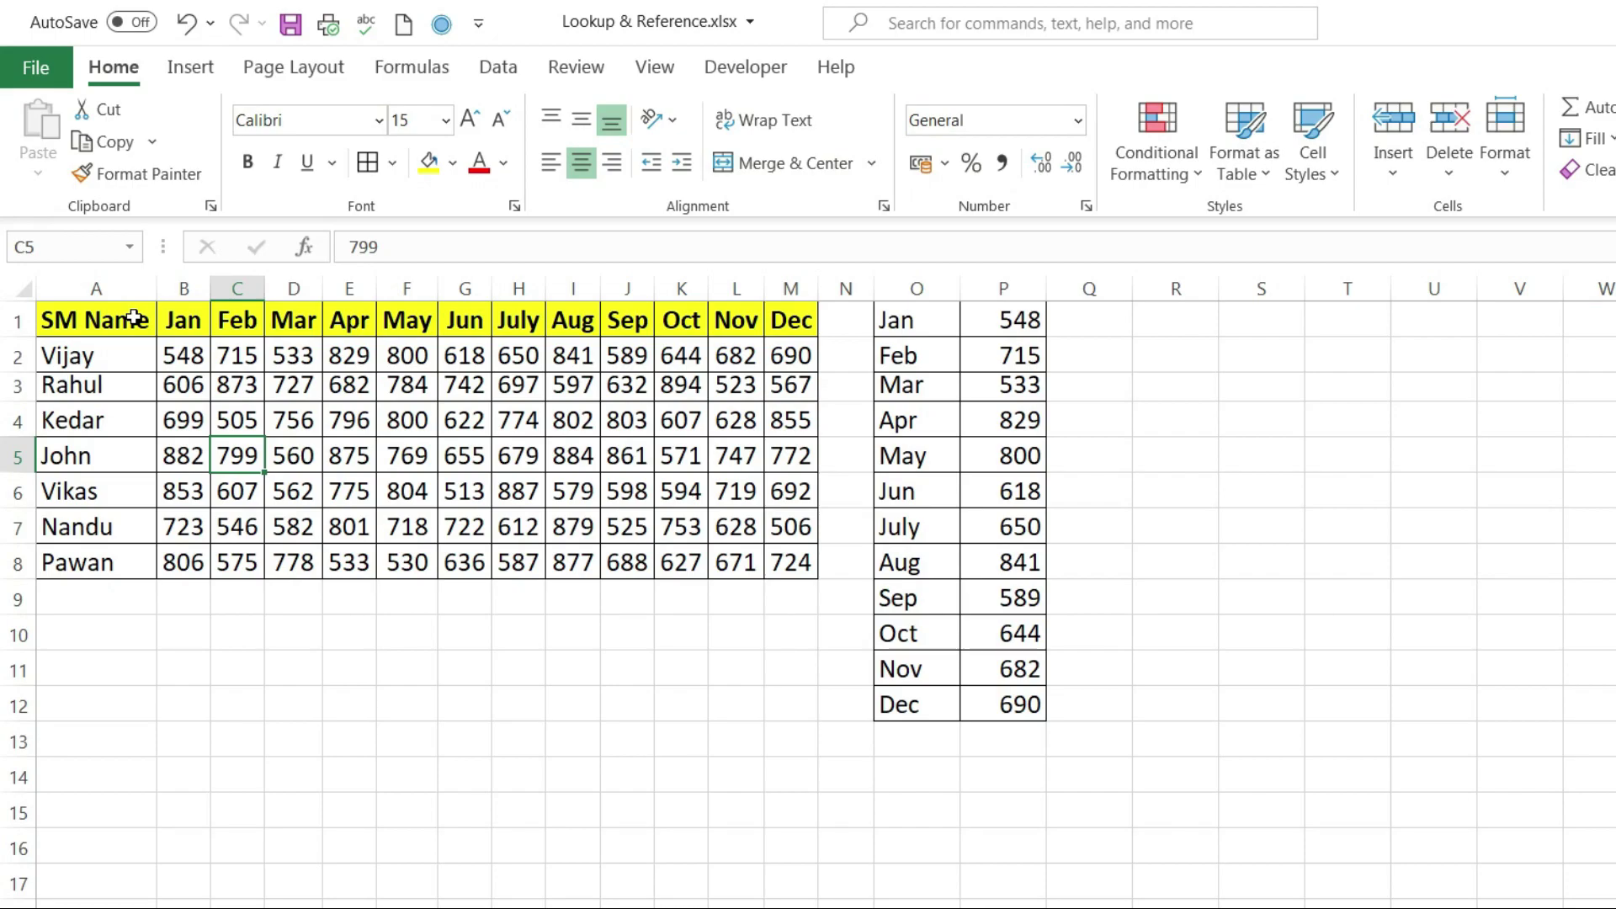
{"action": "left_click_drag", "start_coordinate": [133, 317], "coordinate": [145, 552]}
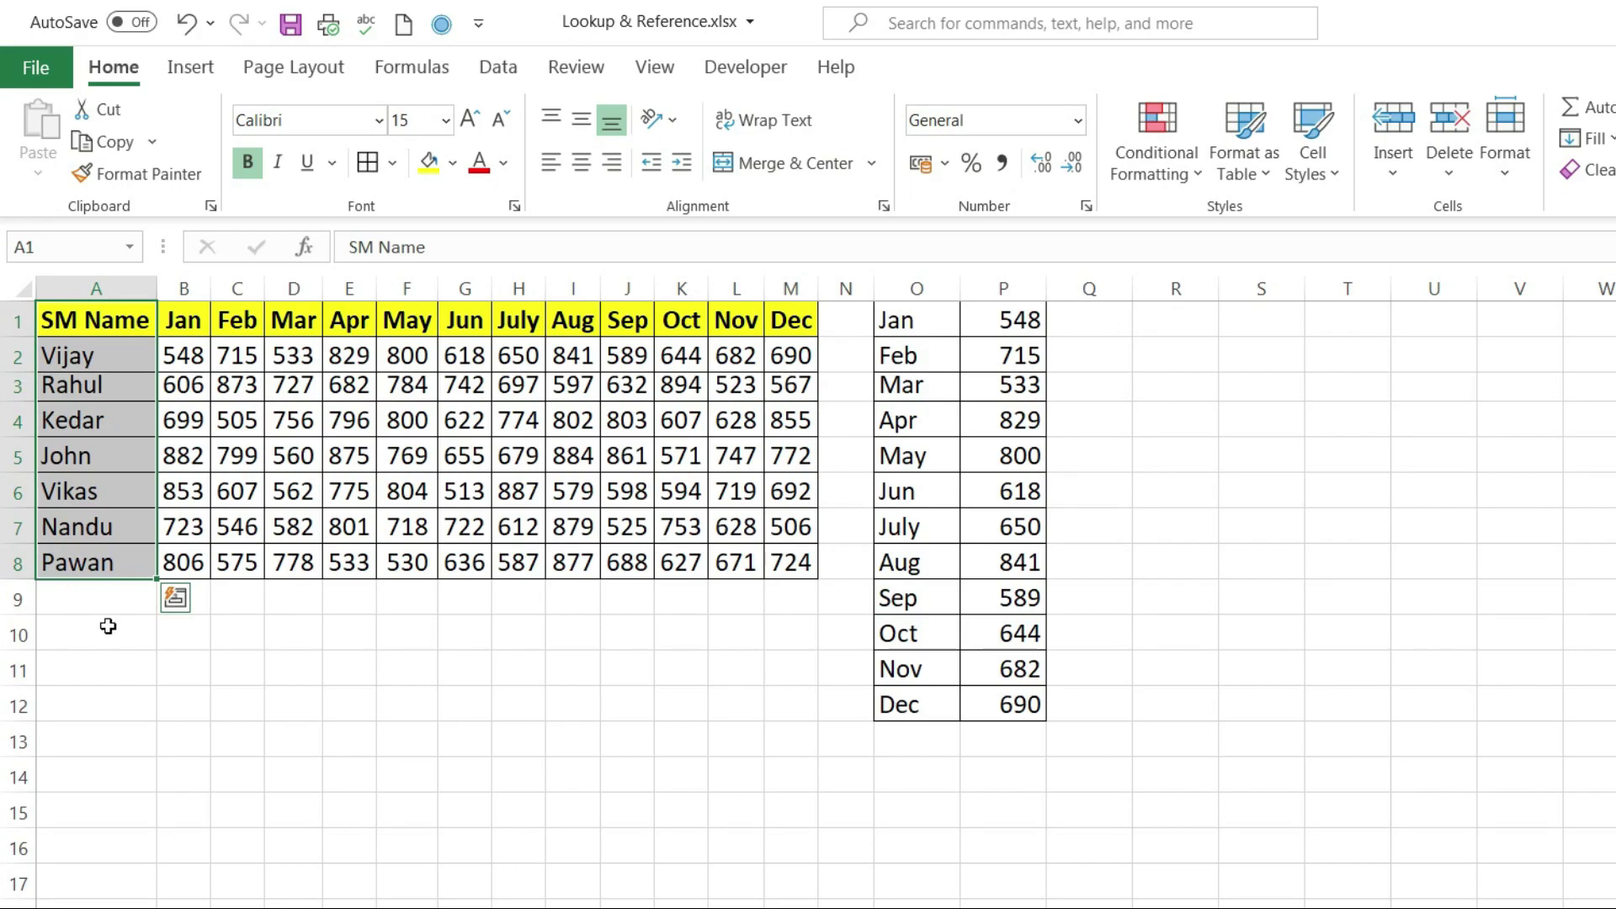
{"action": "mouse_move", "coordinate": [107, 626]}
{"action": "left_mouse_down"}
{"action": "mouse_move", "coordinate": [564, 646]}
{"action": "mouse_move", "coordinate": [542, 647]}
{"action": "left_mouse_up"}
- Enter =TRANSPOSE(A1:A8) as an array formula across A10:H10
{"action": "type", "text": "="}
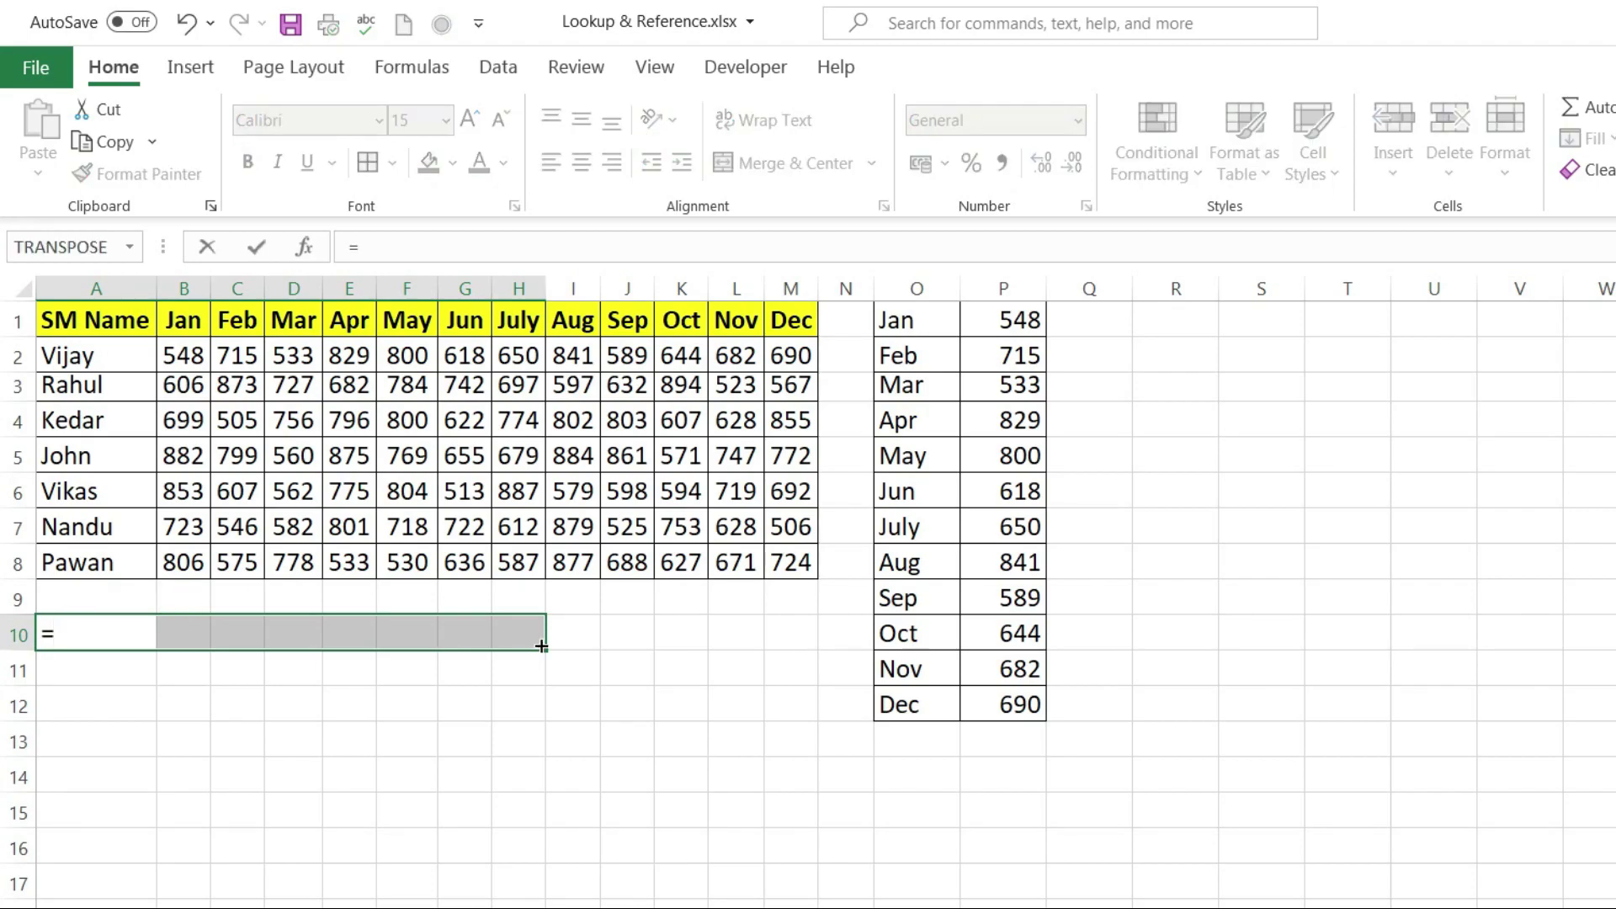
{"action": "type", "text": "tr"}
{"action": "key", "text": "Tab"}
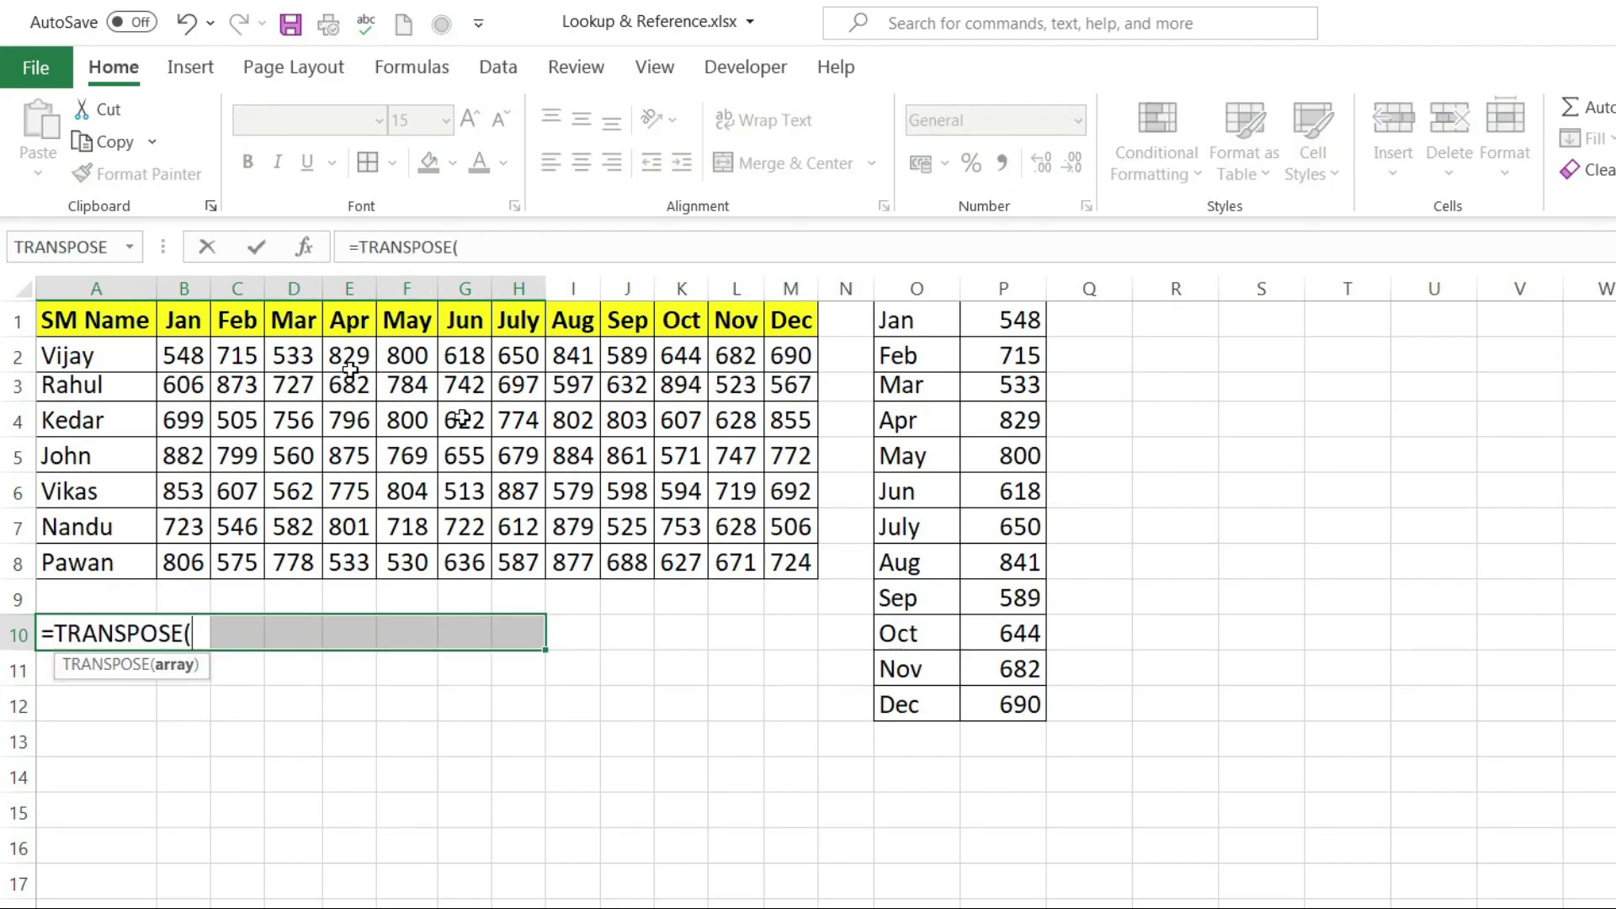
{"action": "left_click_drag", "start_coordinate": [89, 322], "coordinate": [114, 566]}
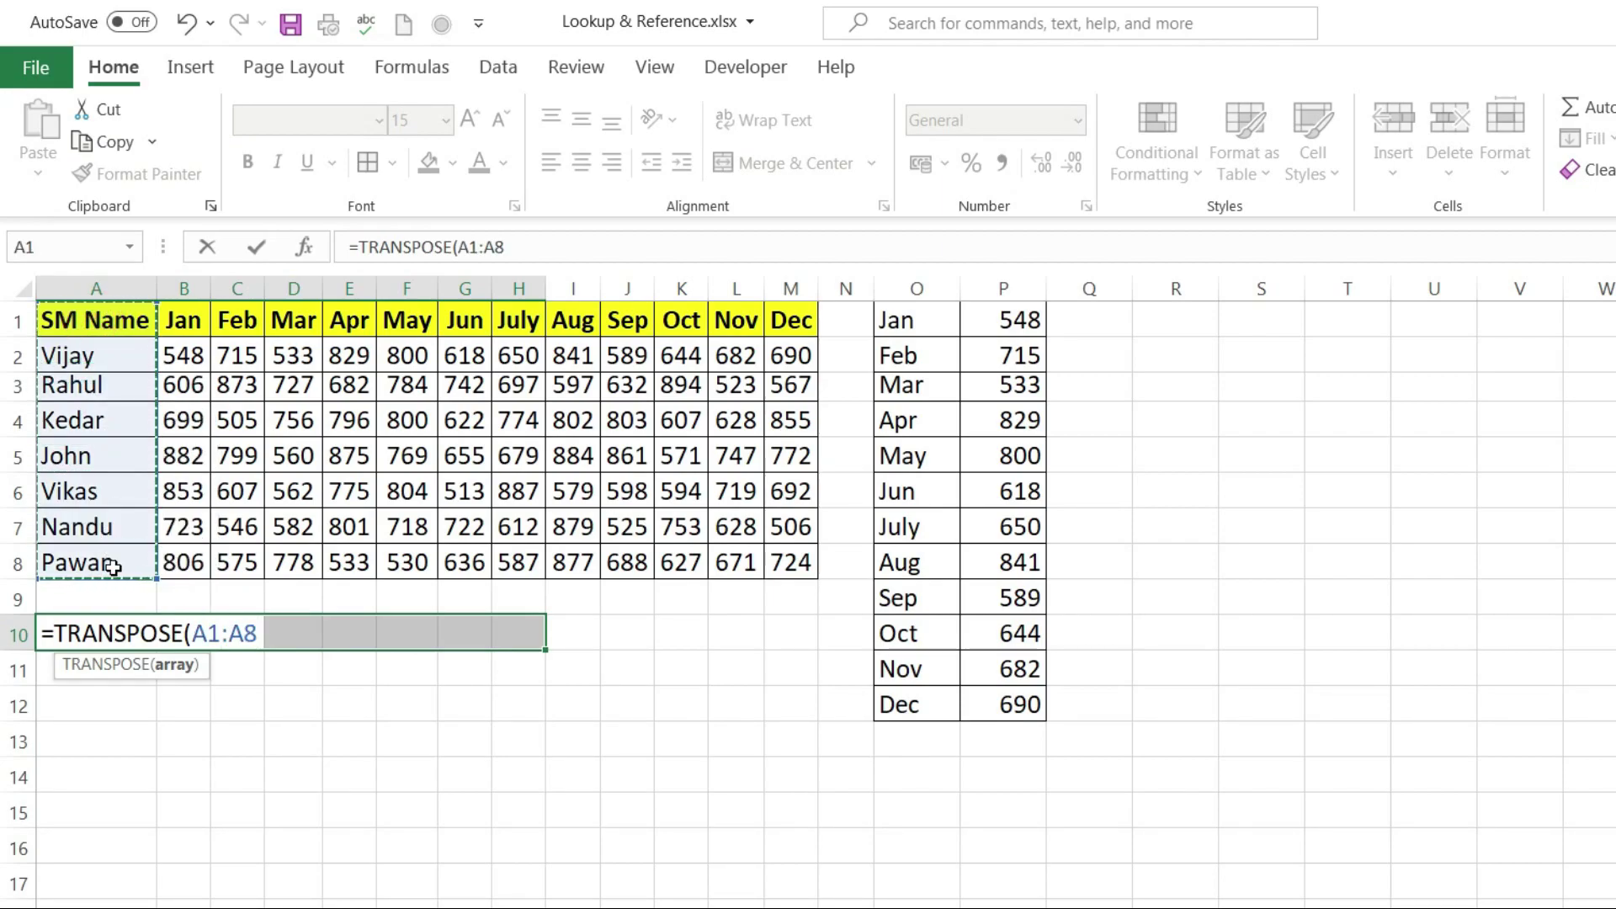
{"action": "type", "text": ")"}
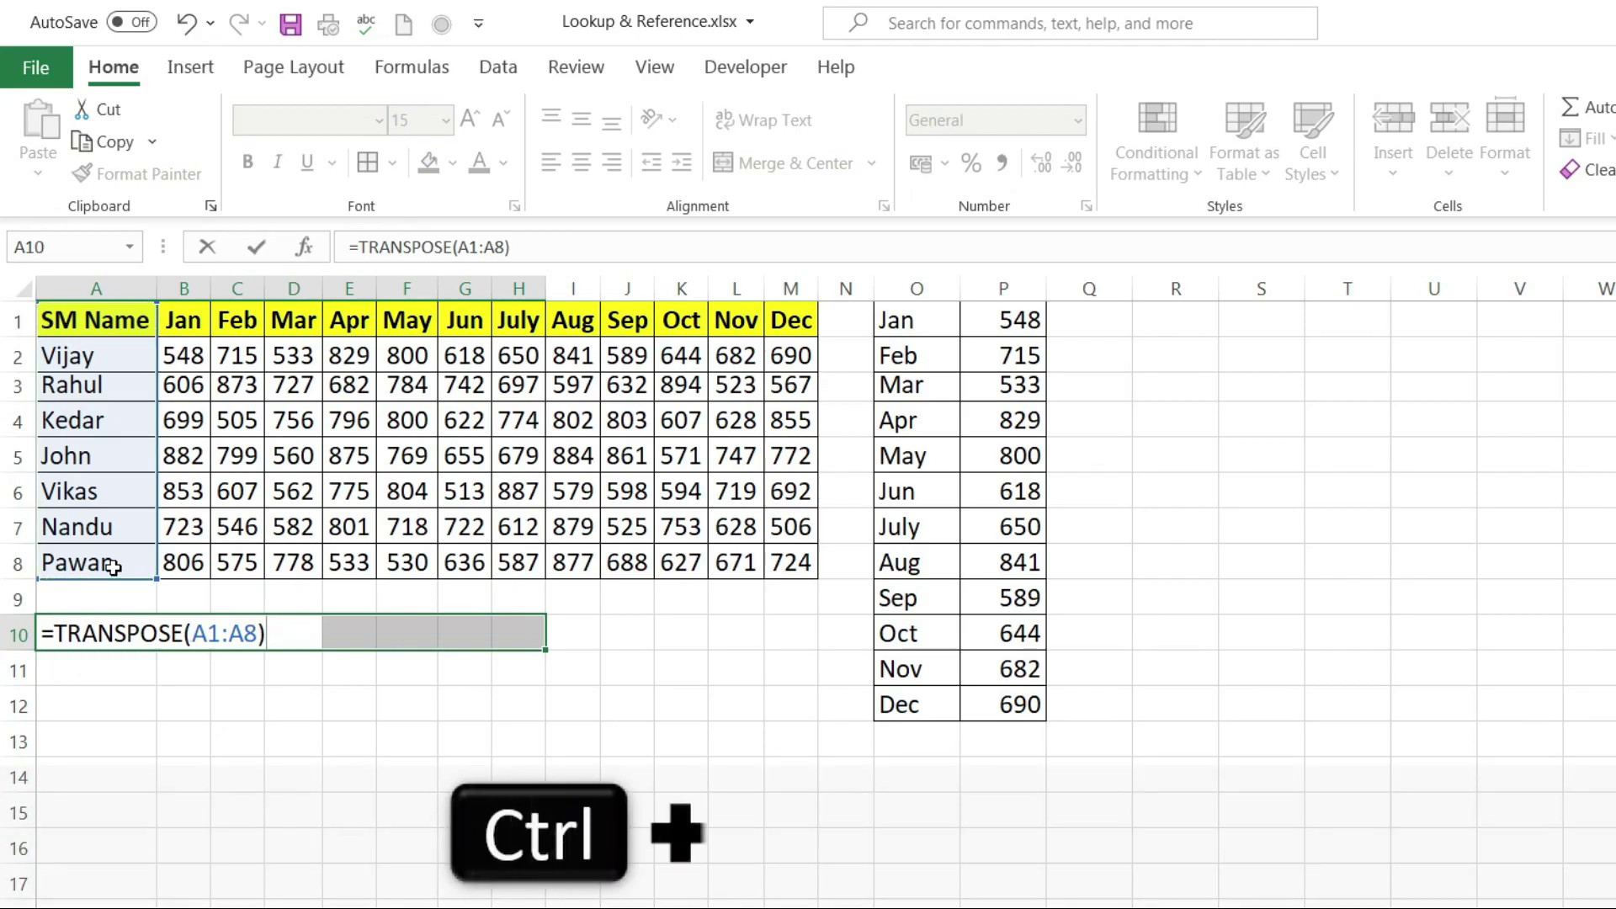
{"action": "key", "text": "ctrl+shift+Return"}
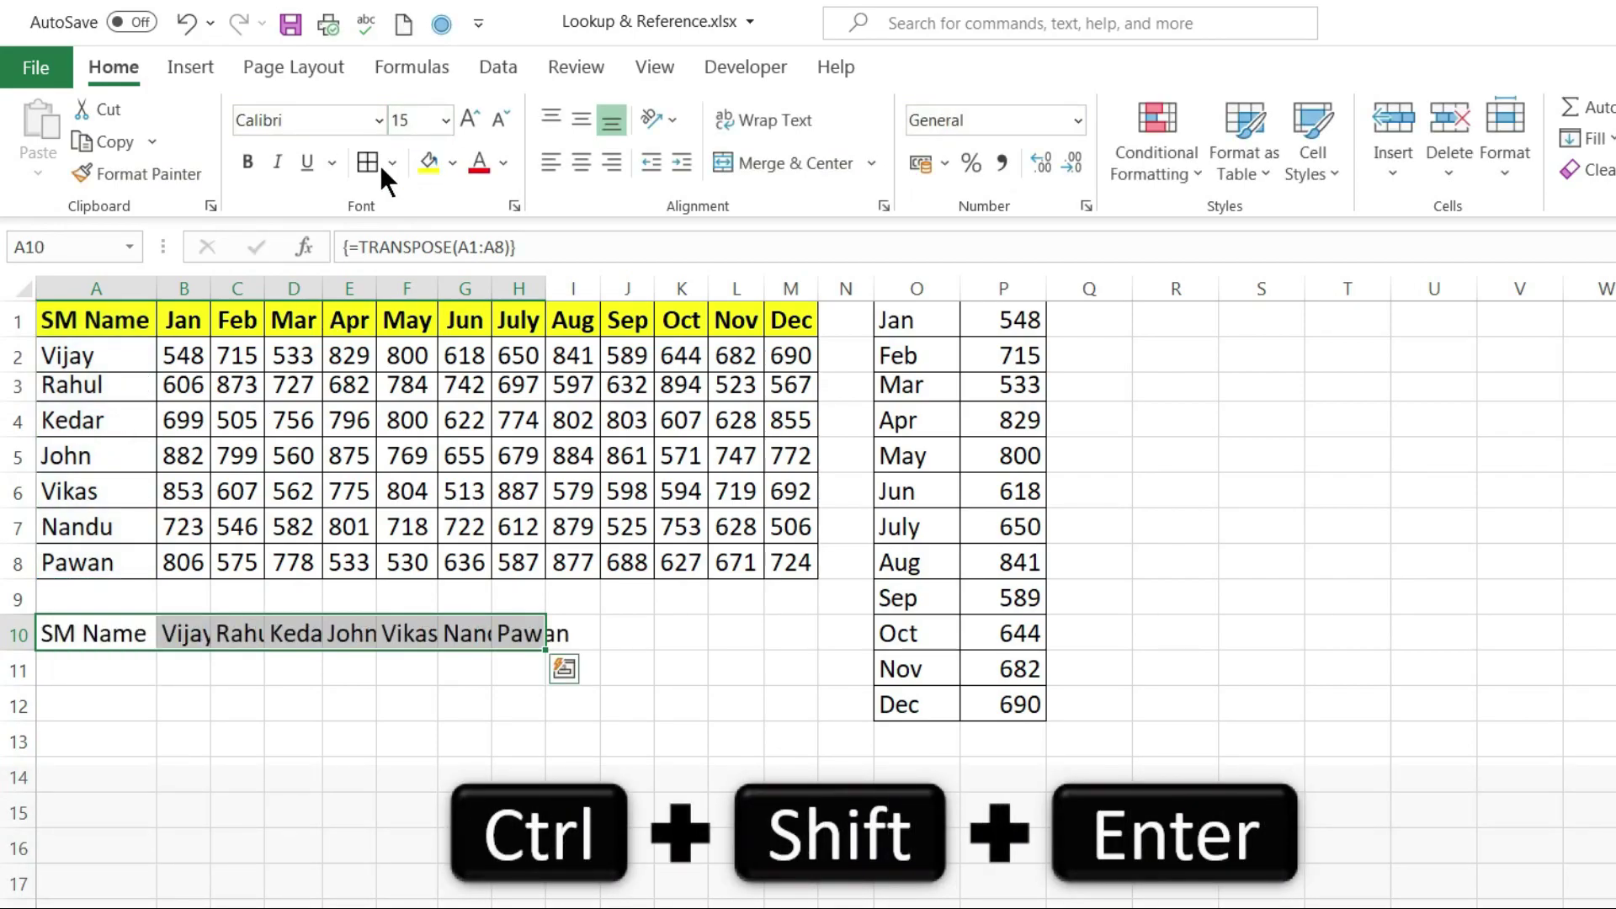
- Autofit columns A through H to fit the names
{"action": "left_click", "coordinate": [495, 287], "text": "shift"}
{"action": "double_click", "coordinate": [495, 287]}
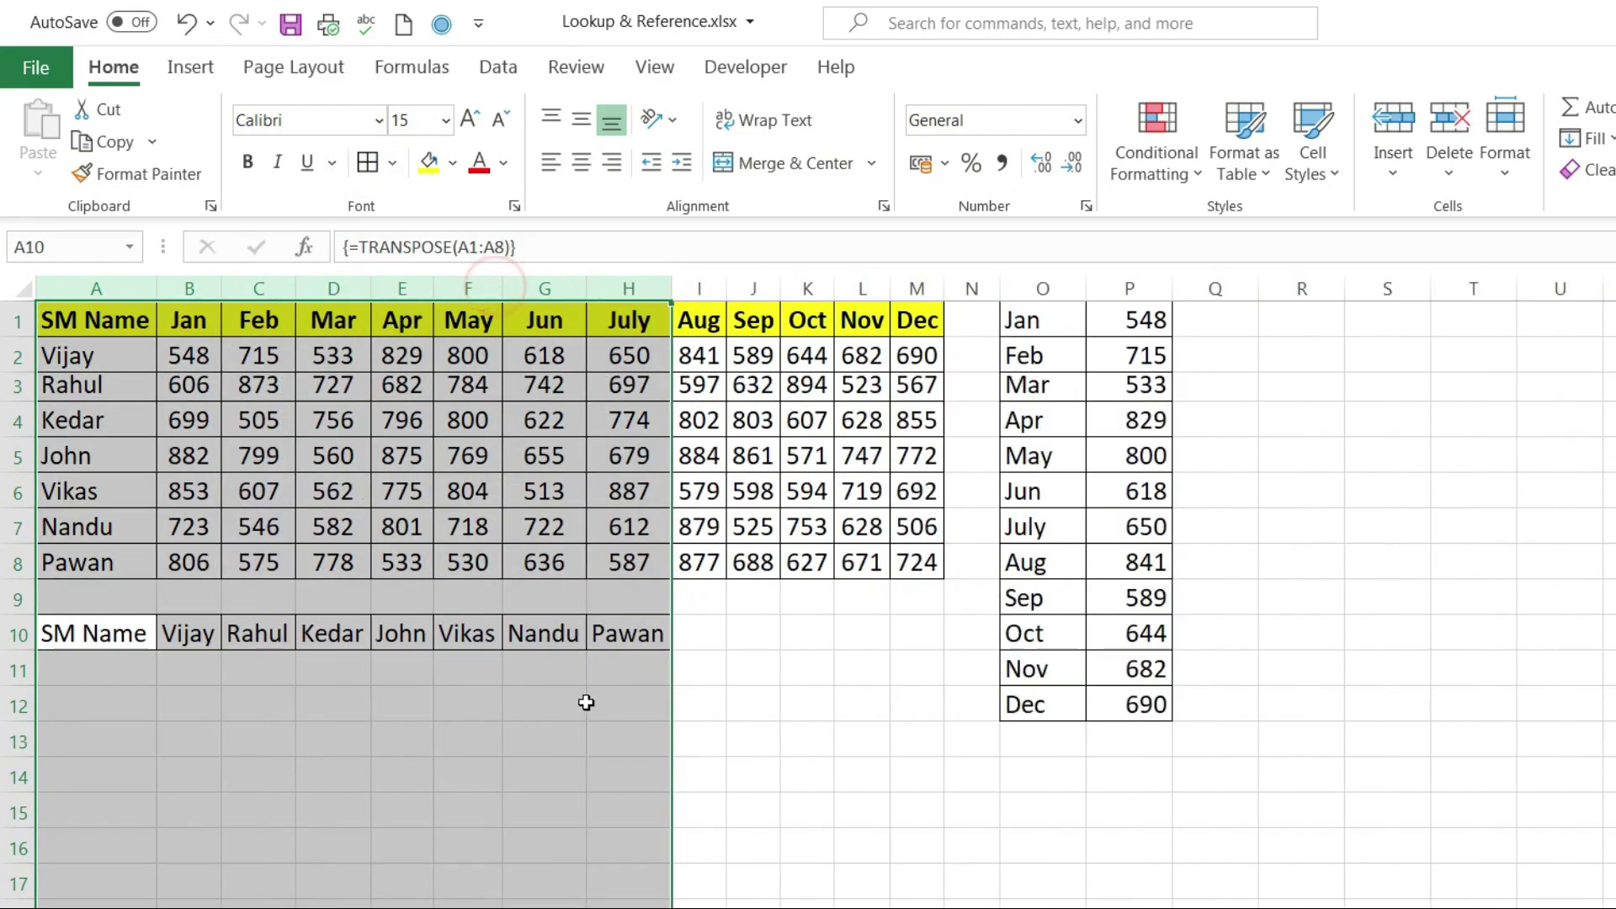
{"action": "left_click", "coordinate": [628, 633]}
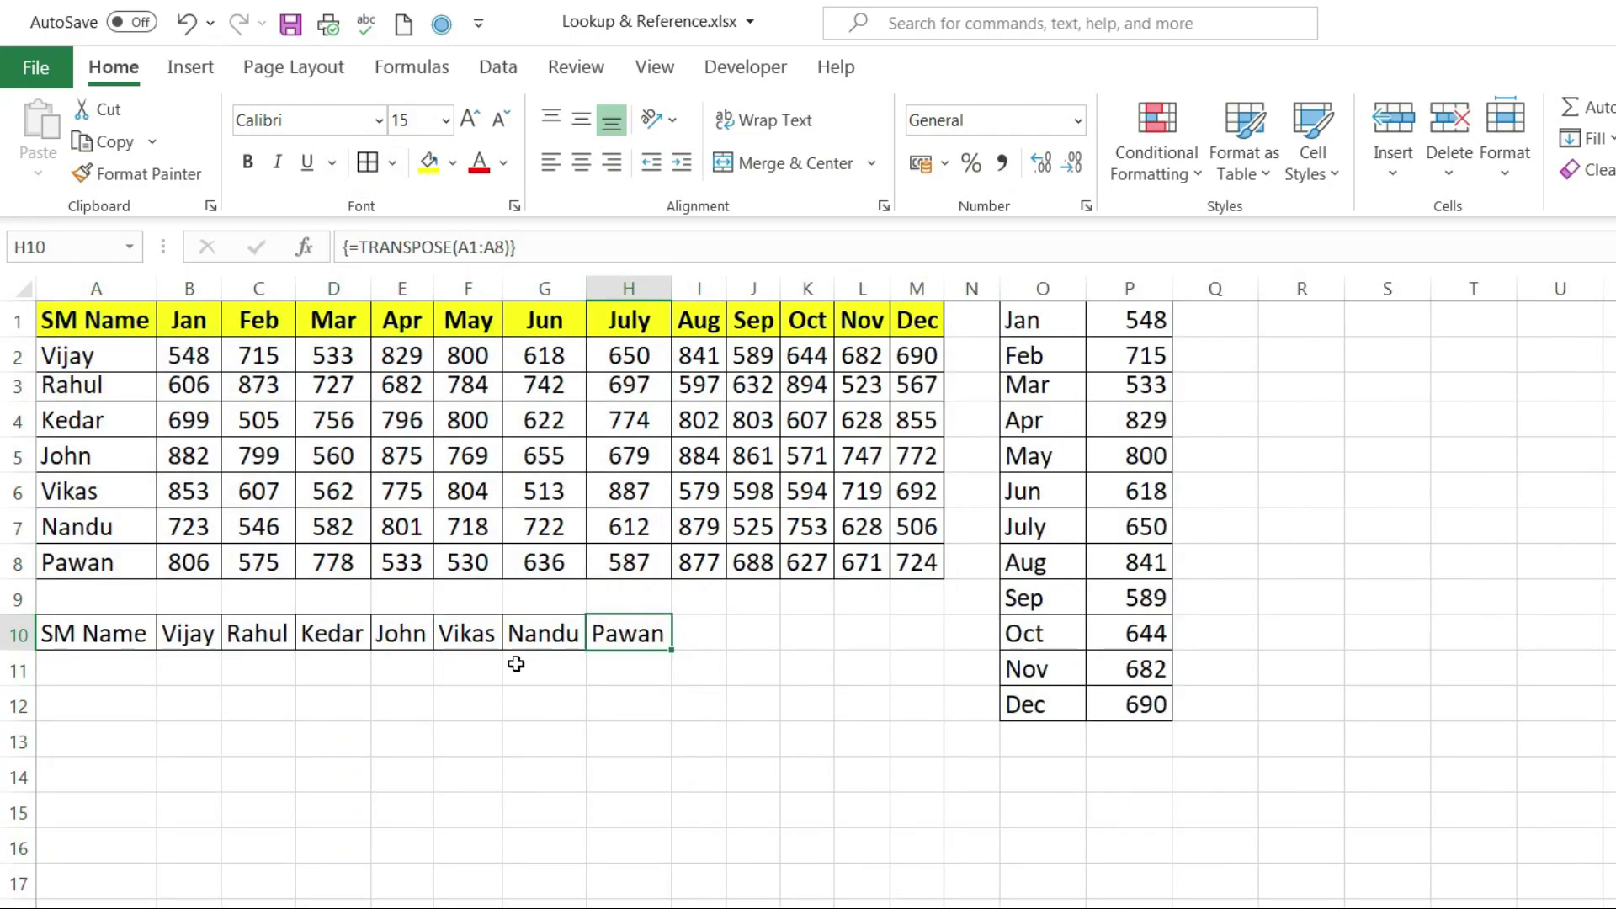
- Insert blank columns at O, shifting the month and sales list to AA:AB
{"action": "left_click_drag", "start_coordinate": [116, 324], "coordinate": [932, 564]}
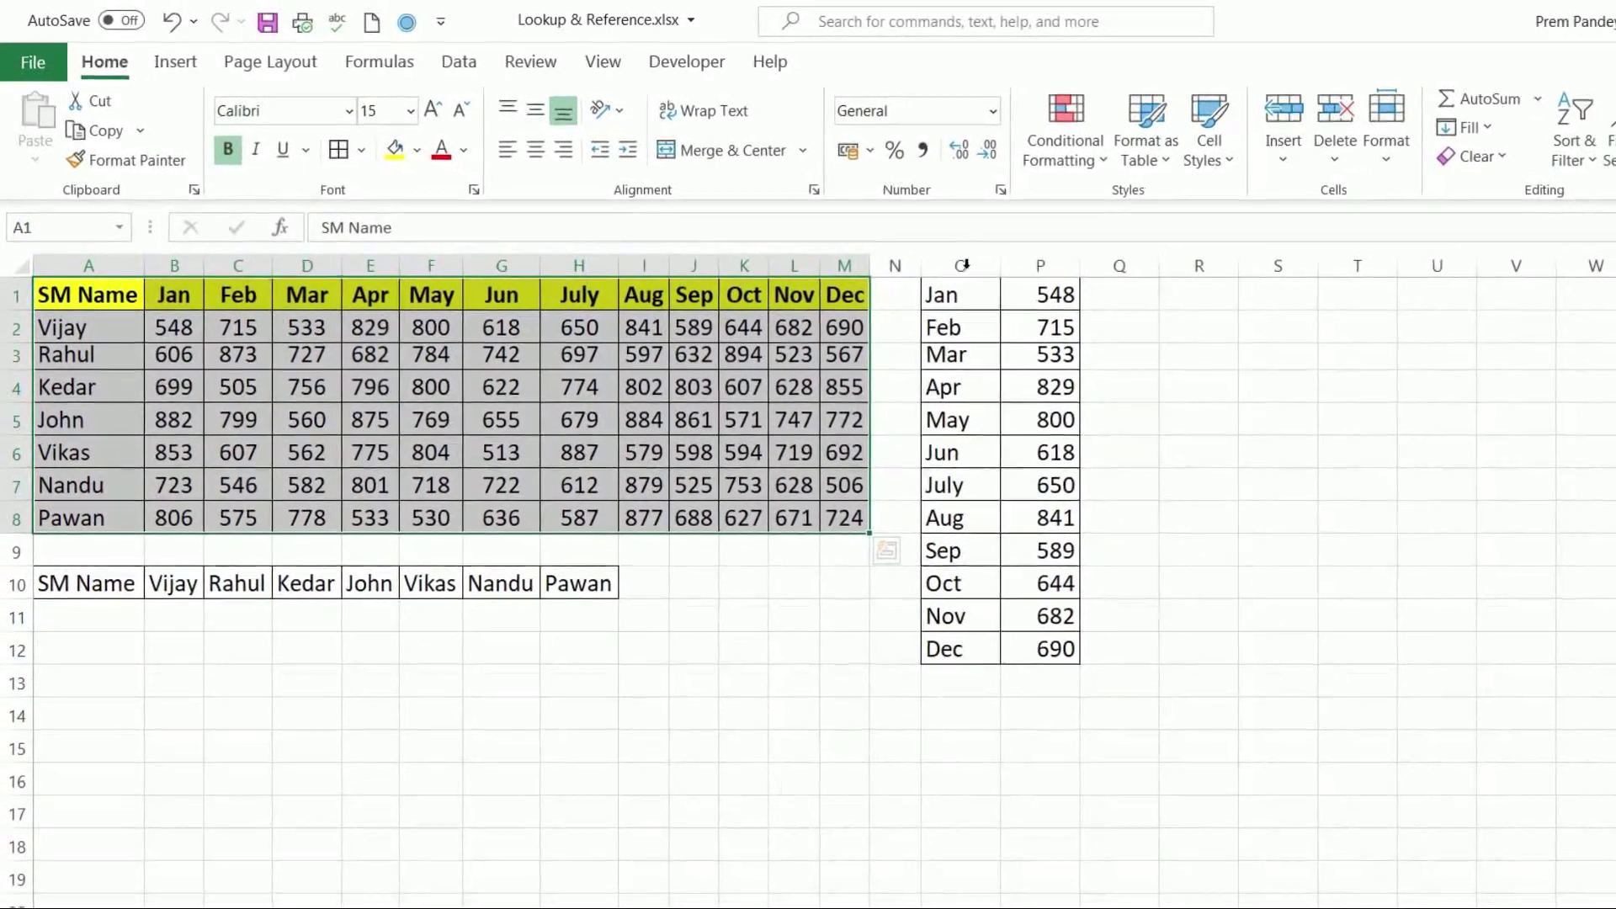
{"action": "left_click_drag", "start_coordinate": [1042, 289], "coordinate": [1582, 289]}
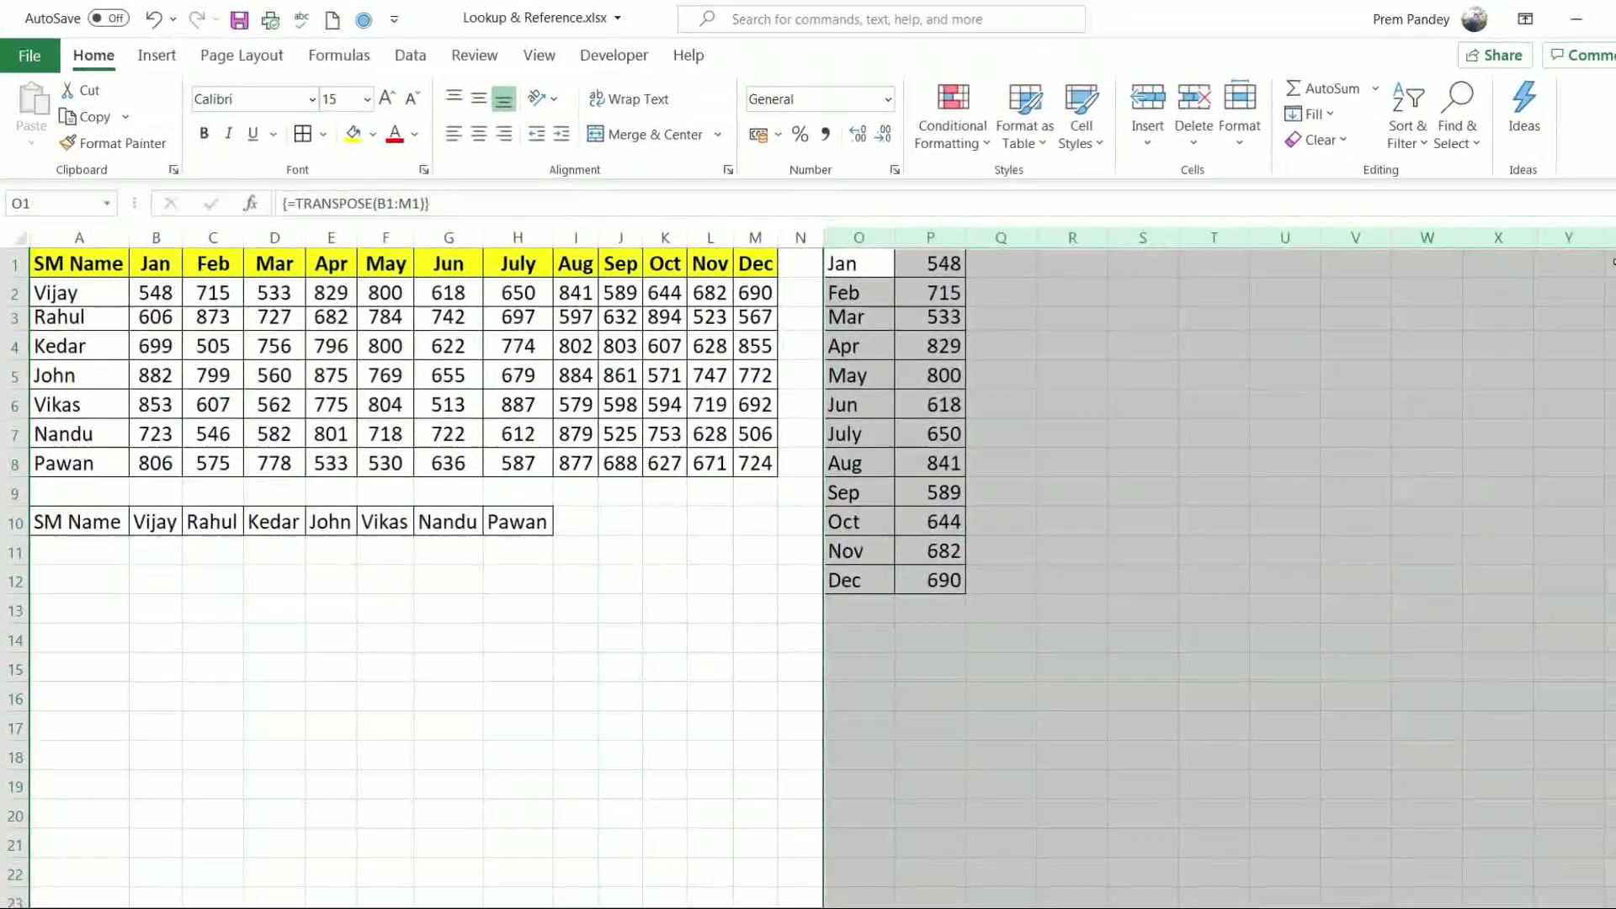
{"action": "key", "text": "ctrl+shift+plus"}
{"action": "left_click", "coordinate": [674, 301]}
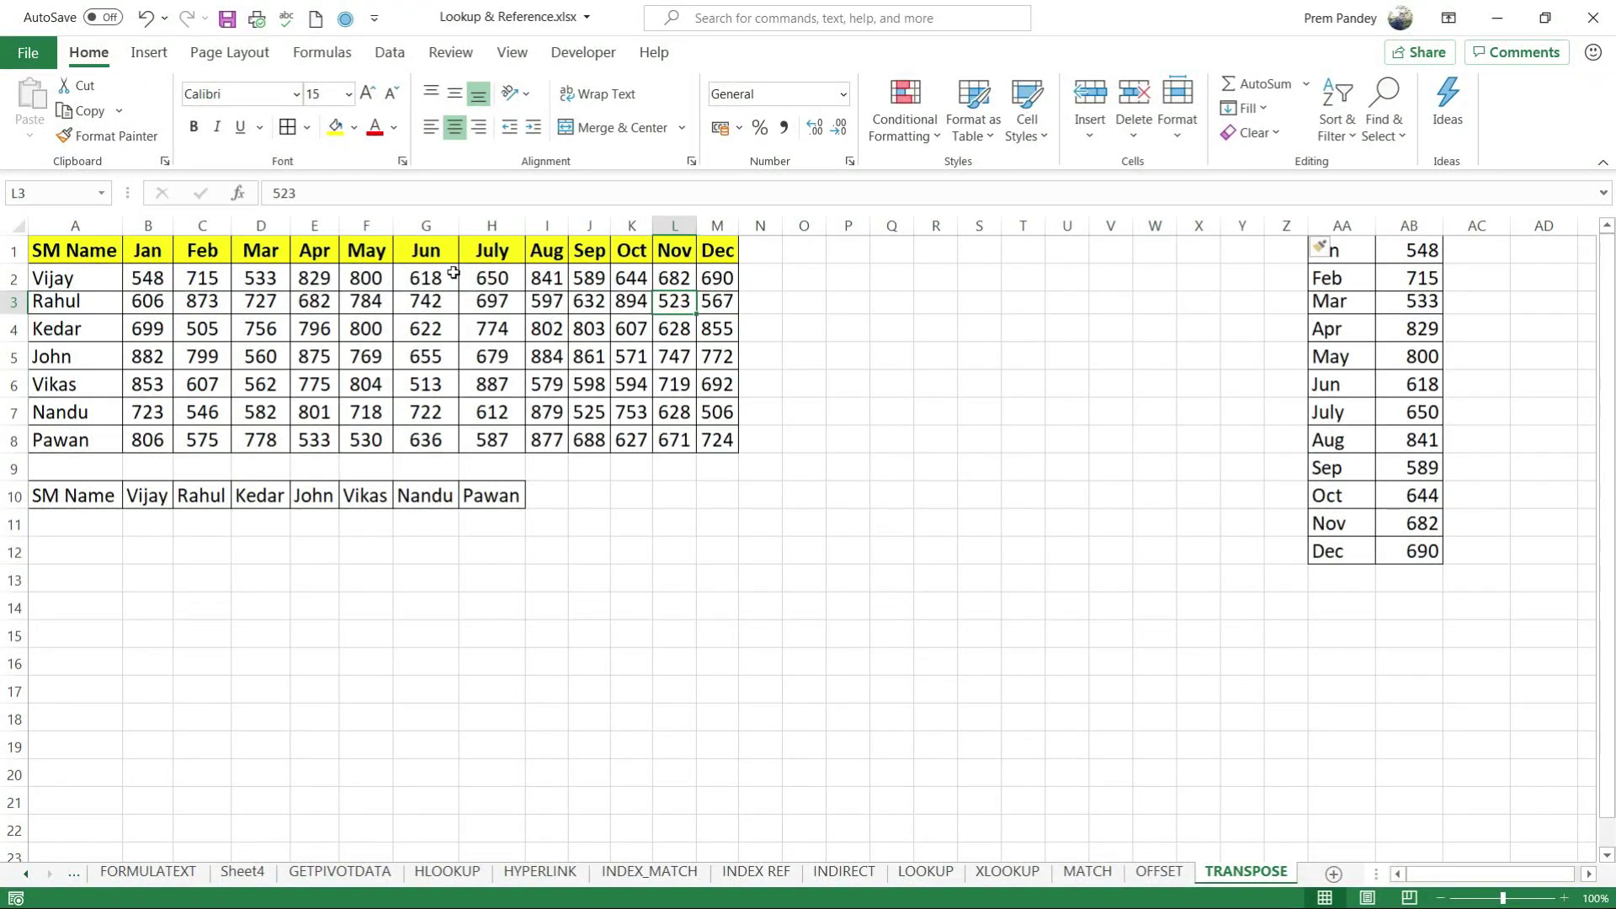
{"action": "left_click_drag", "start_coordinate": [105, 250], "coordinate": [717, 439]}
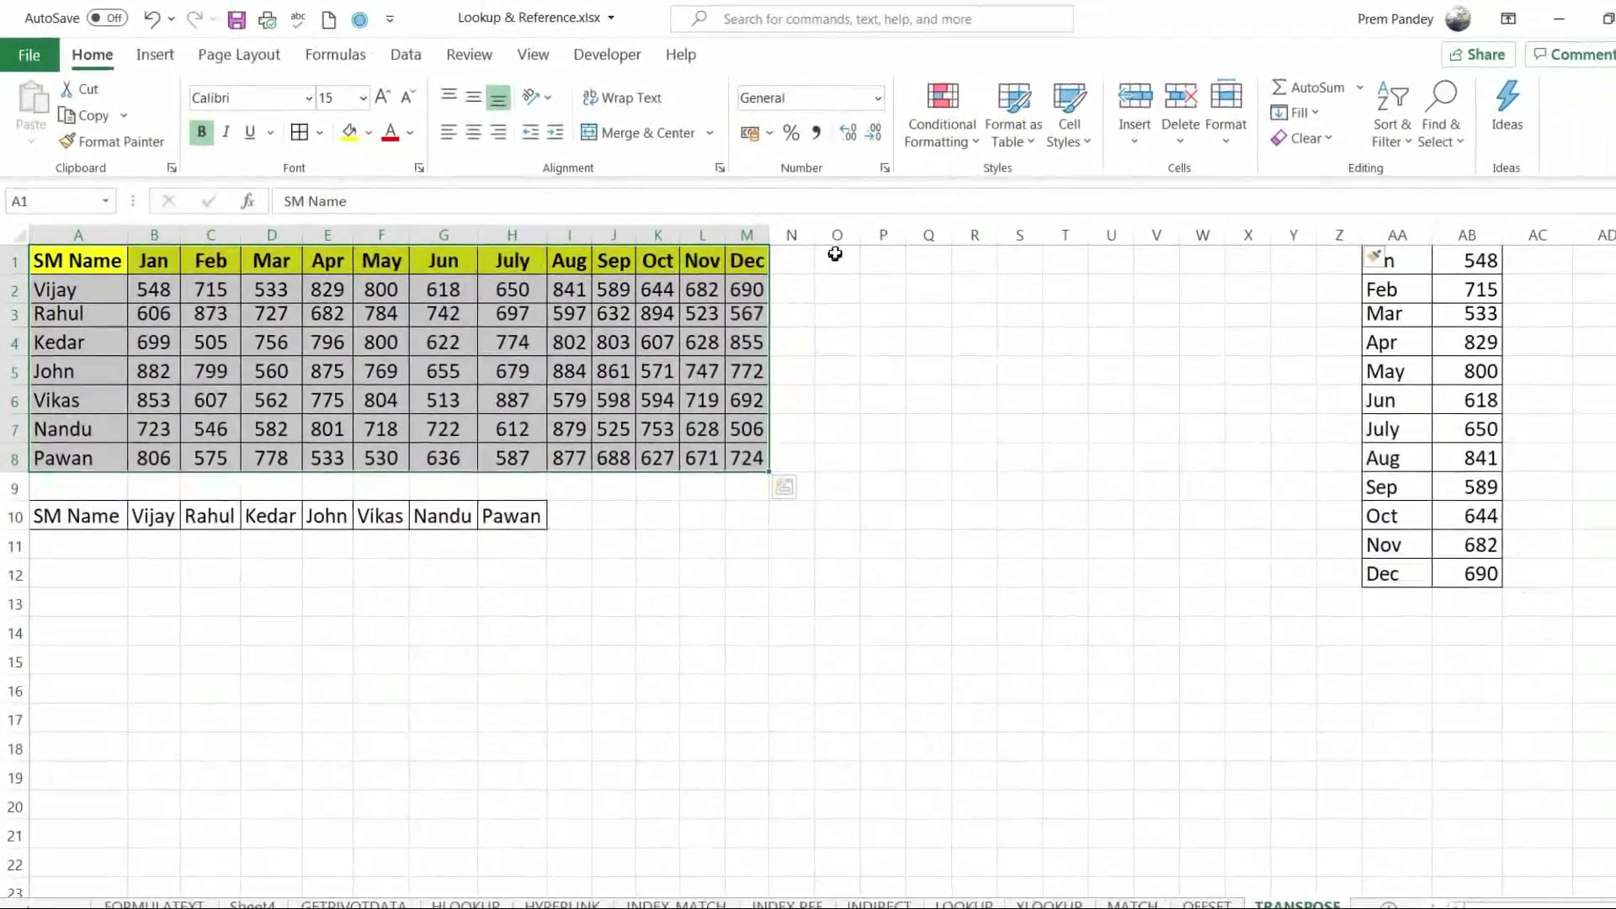
{"action": "left_click_drag", "start_coordinate": [803, 250], "coordinate": [809, 586]}
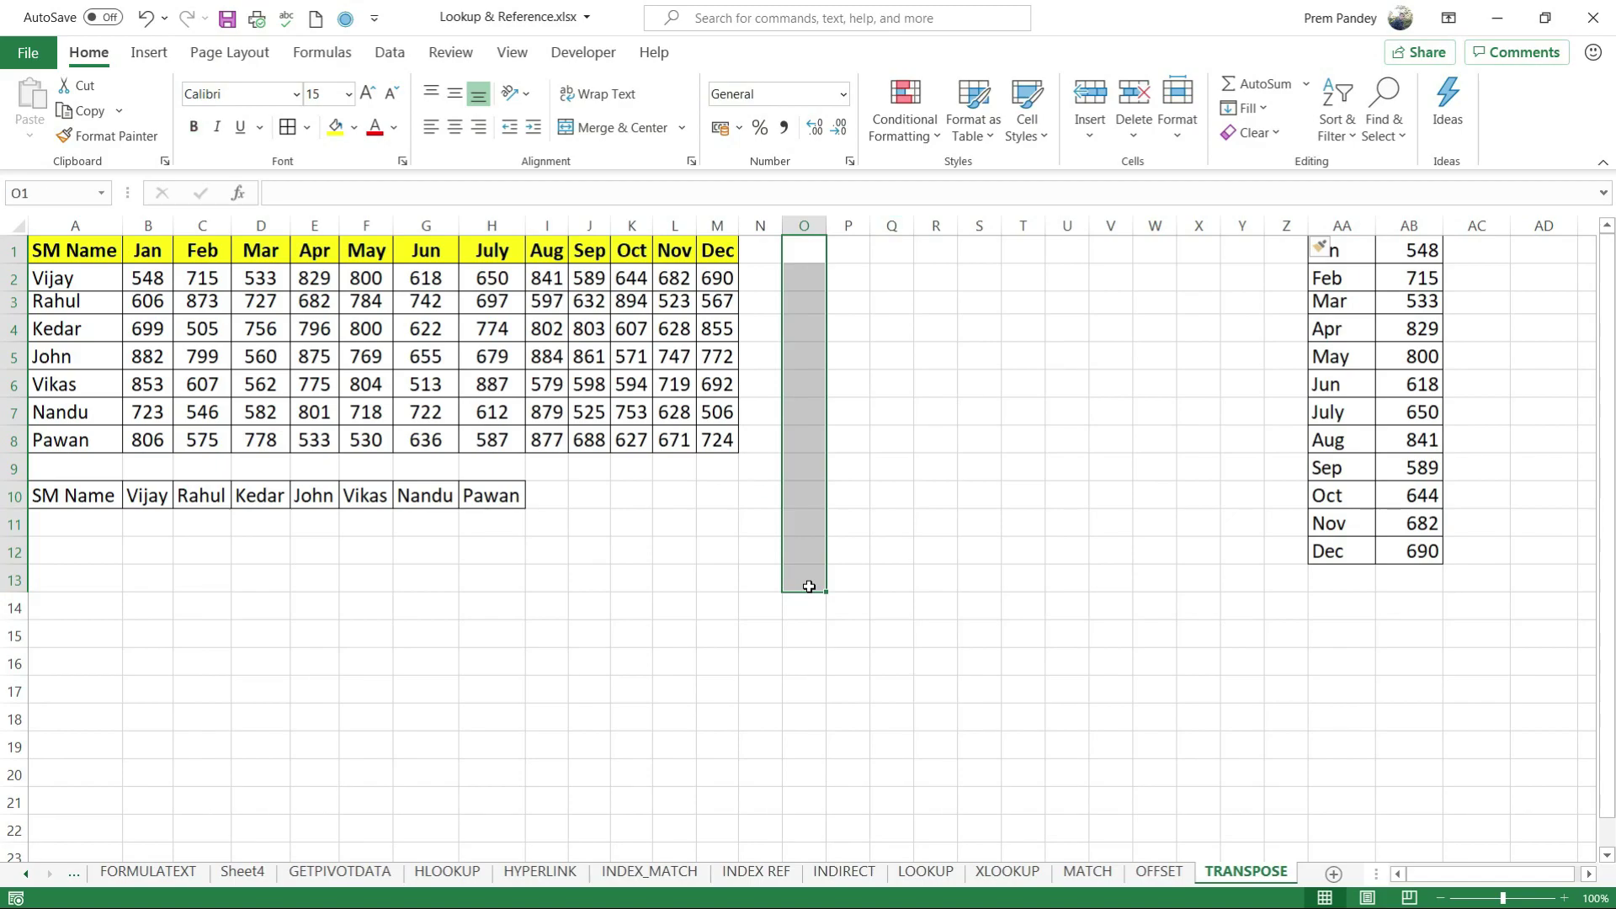
- Select O1:V13 and enter =TRANSPOSE(A1:M8) as an array formula to rotate the table
{"action": "key", "text": "shift+Right"}
{"action": "key", "text": "shift+Right"}
{"action": "key", "text": "shift+Right"}
{"action": "key", "text": "shift+Right"}
{"action": "key", "text": "shift+Right"}
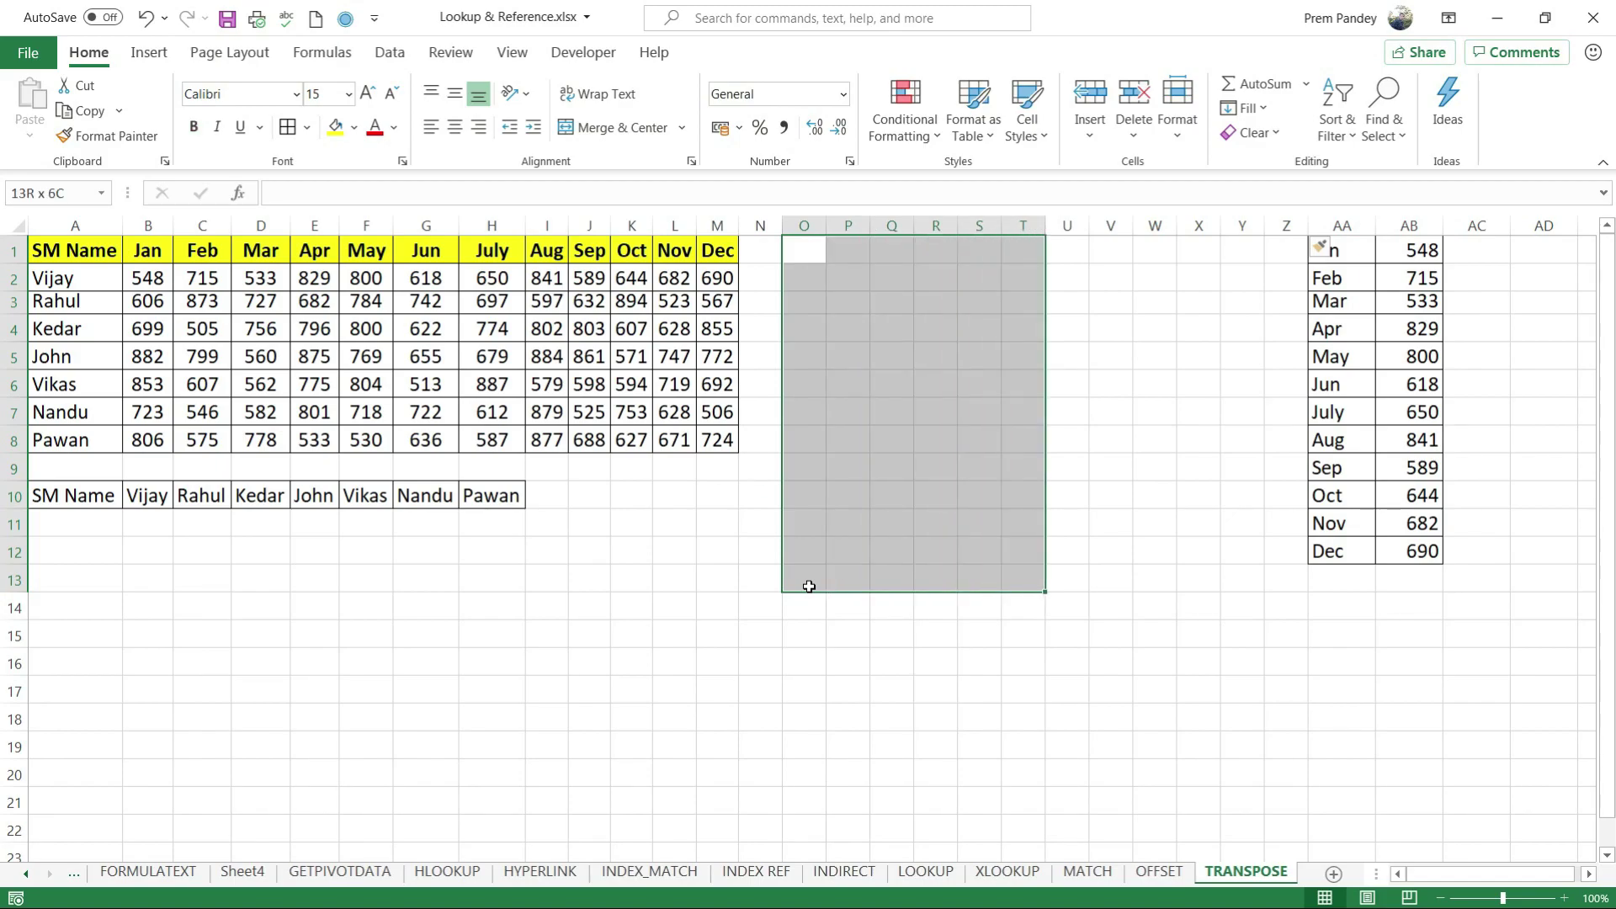
{"action": "key", "text": "shift+Right"}
{"action": "key", "text": "shift+Right"}
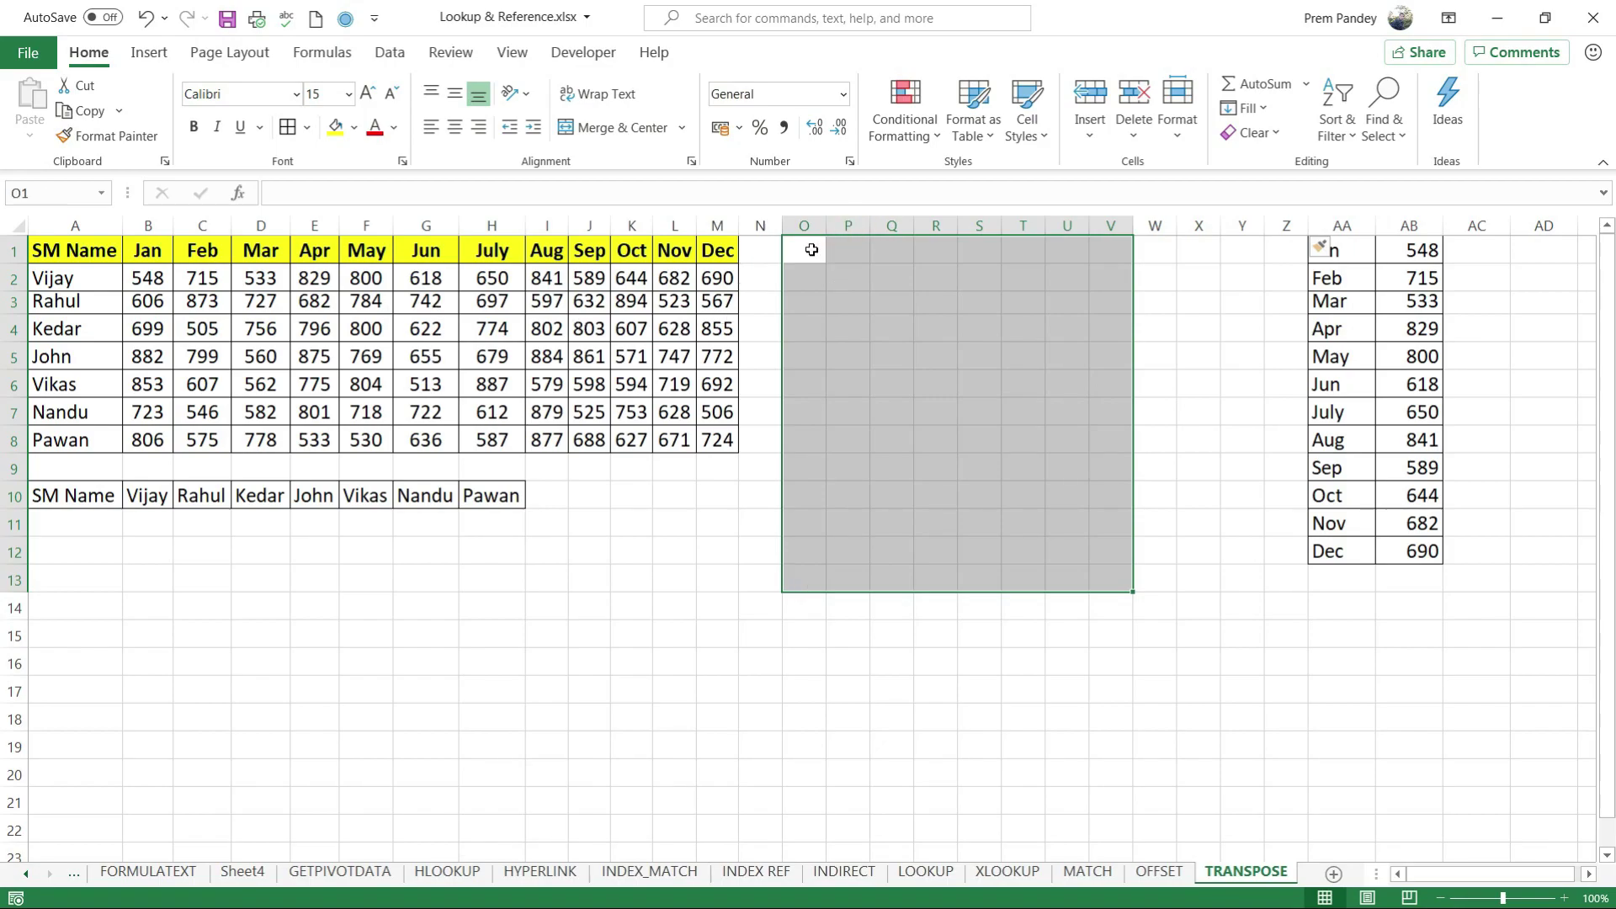
{"action": "left_click_drag", "start_coordinate": [810, 249], "coordinate": [807, 570]}
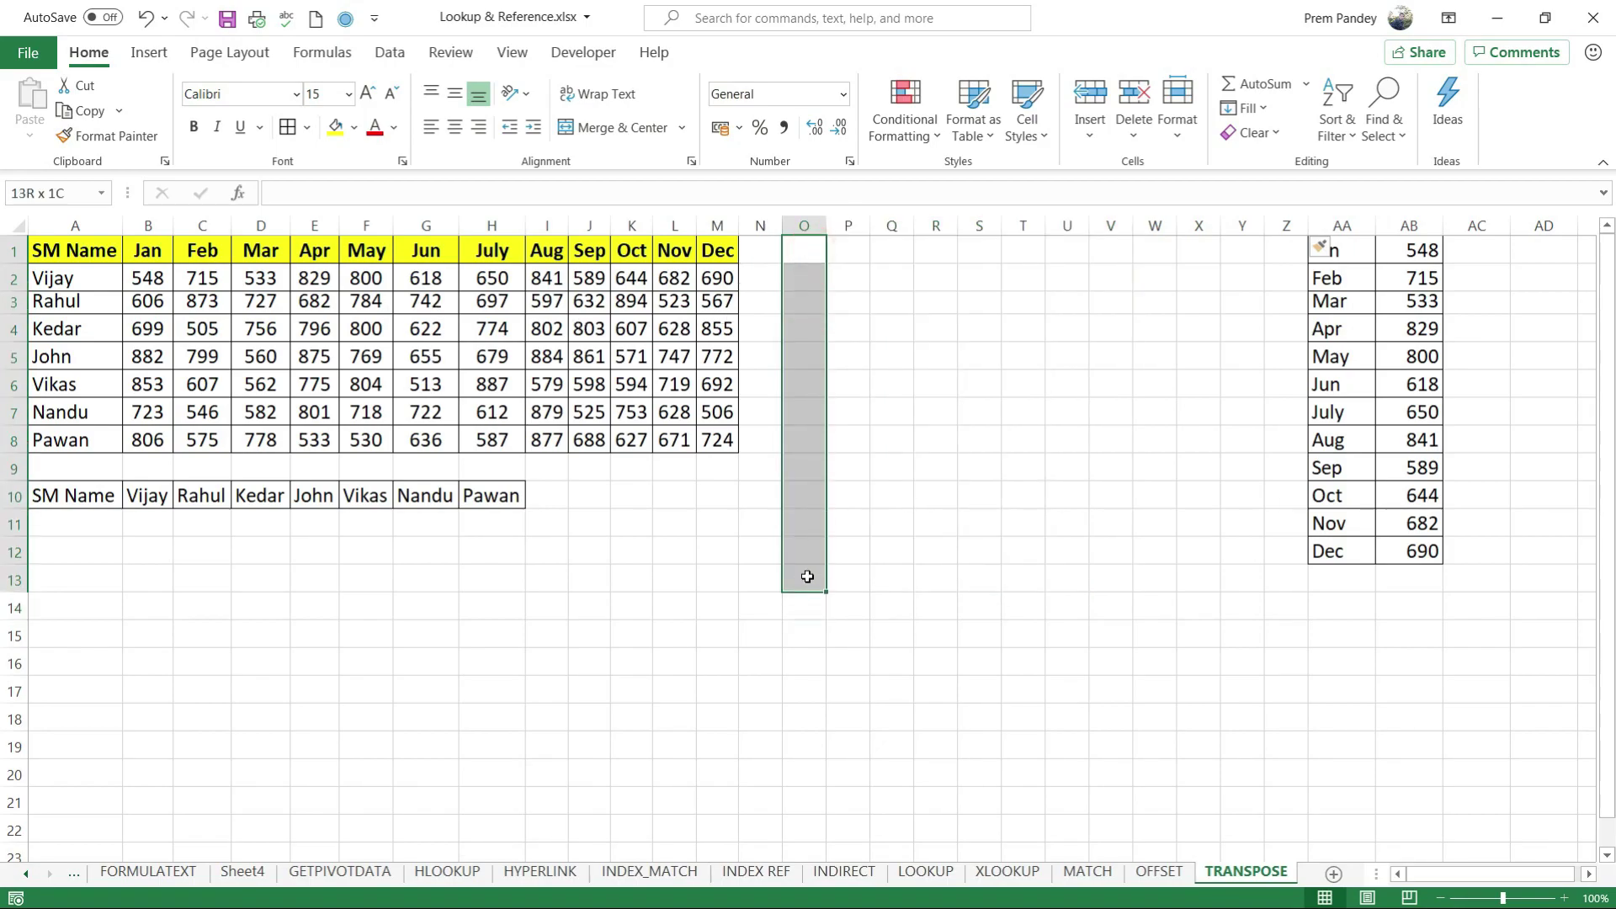
{"action": "key", "text": "shift+Right"}
{"action": "key", "text": "shift+Right"}
{"action": "key", "text": "shift+Right"}
{"action": "key", "text": "shift+Right"}
{"action": "key", "text": "shift+Right"}
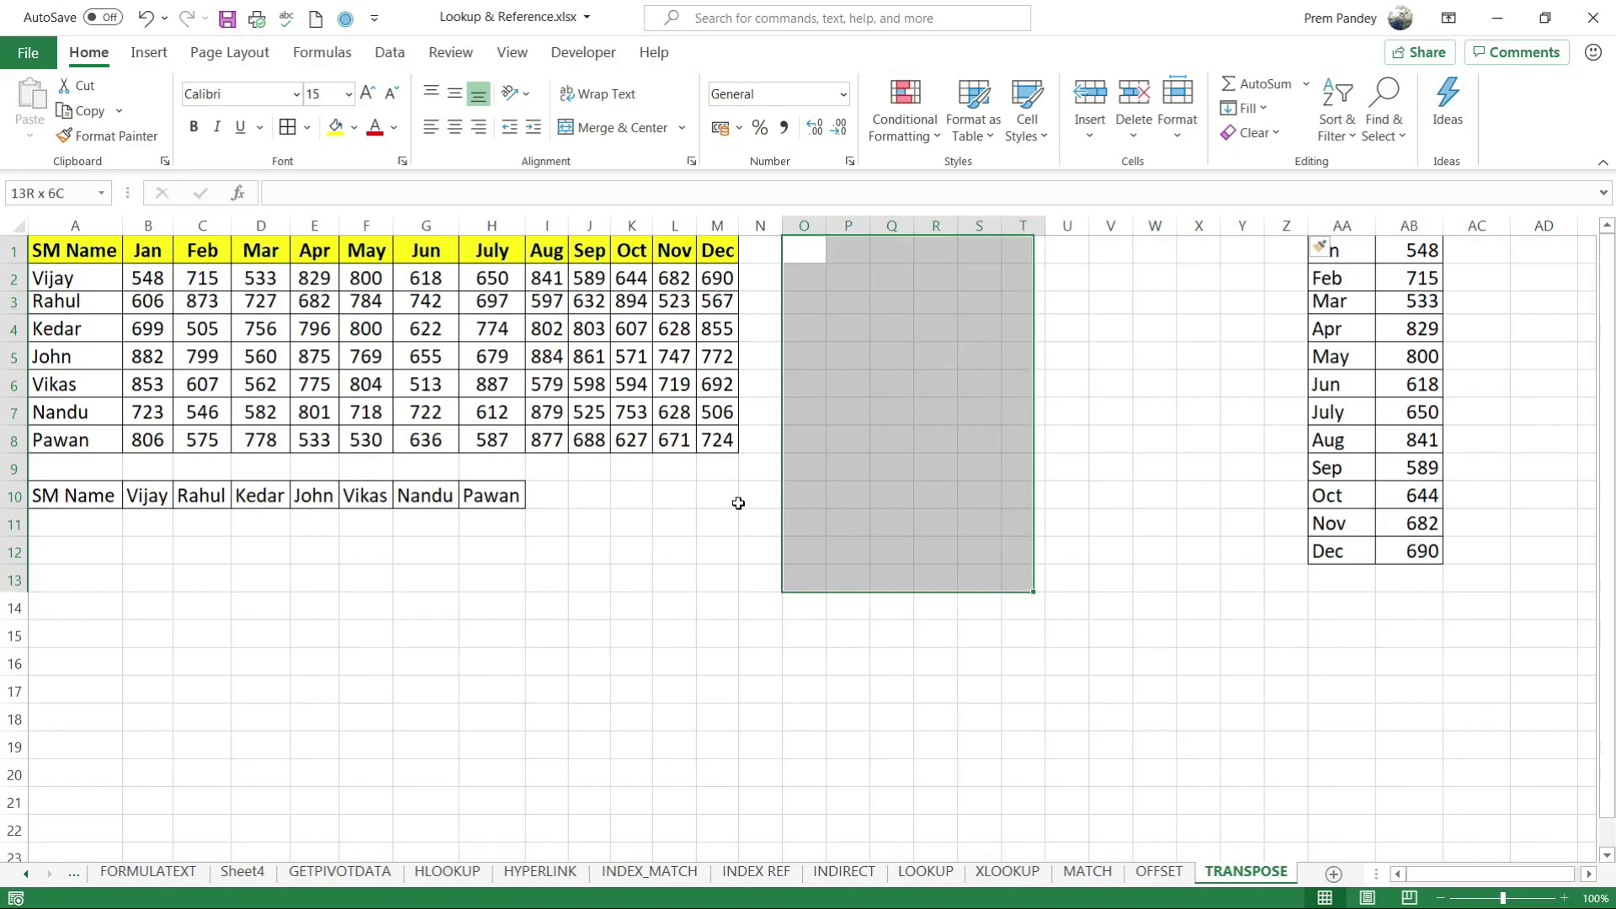
{"action": "key", "text": "shift+Right"}
{"action": "key", "text": "shift+Right"}
{"action": "type", "text": "="}
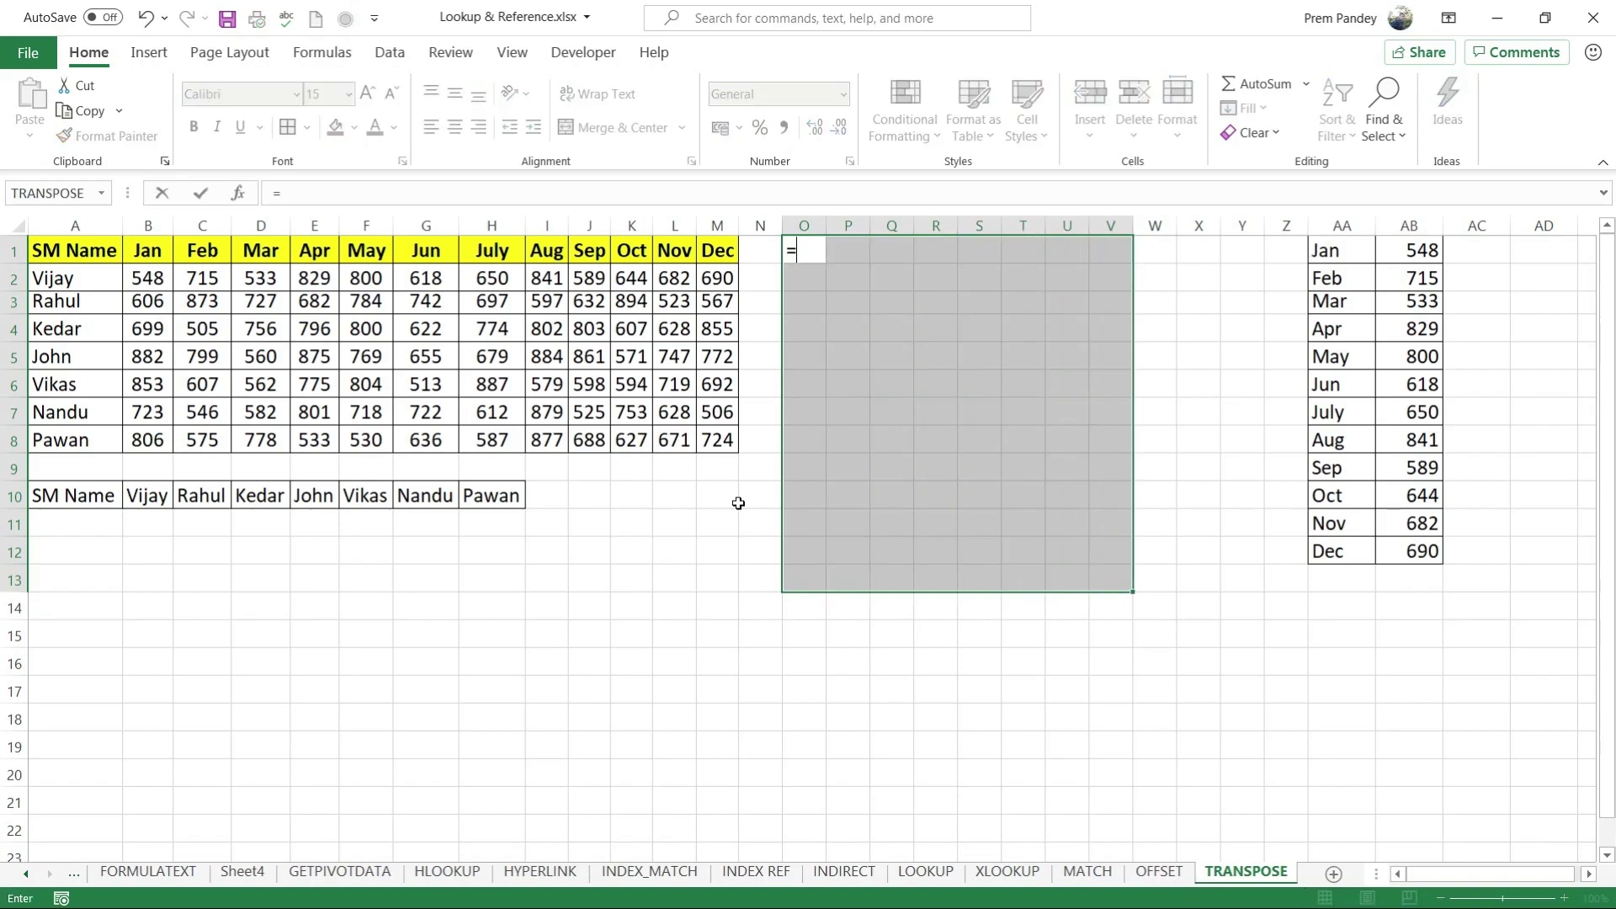
{"action": "type", "text": "tr"}
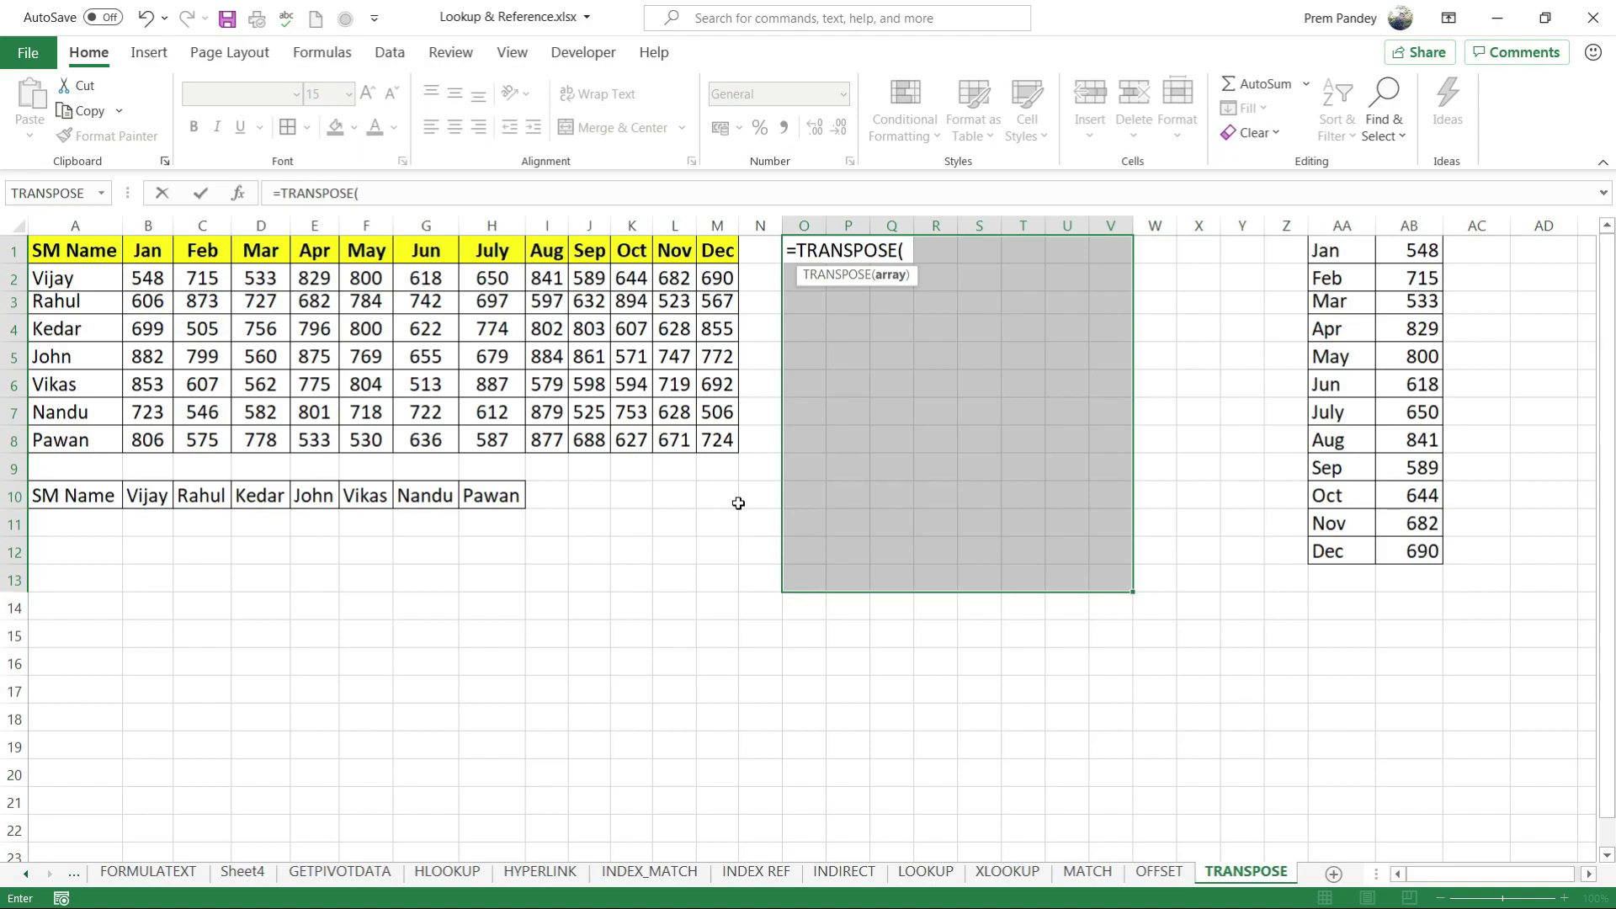
{"action": "left_click_drag", "start_coordinate": [60, 246], "coordinate": [724, 454]}
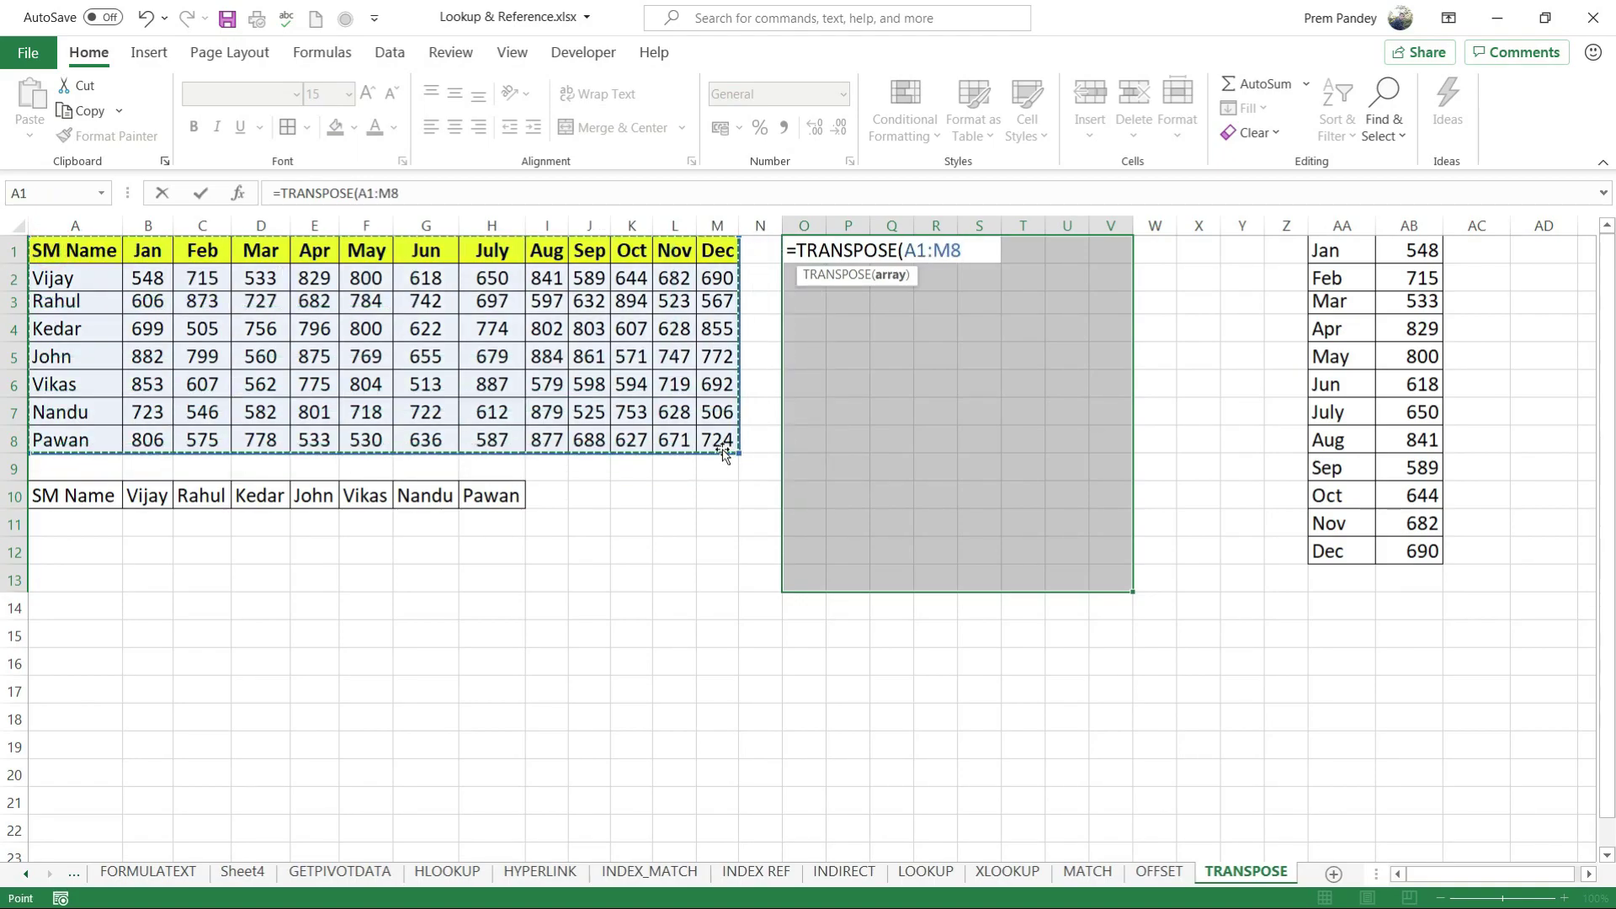
{"action": "type", "text": ")"}
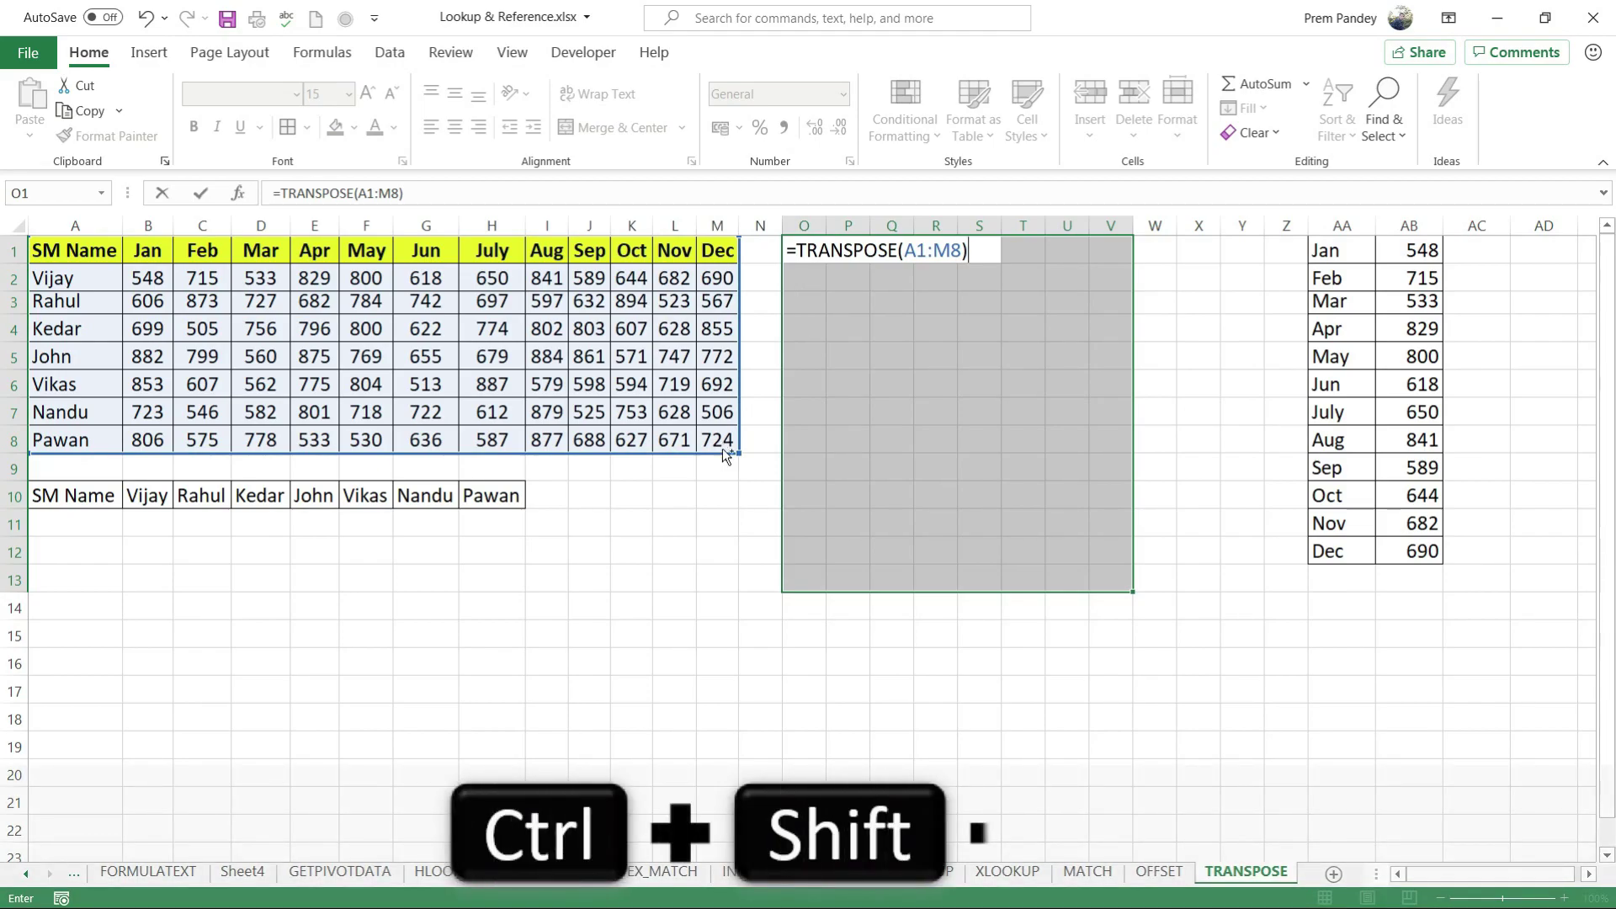
{"action": "key", "text": "ctrl+shift+Return"}
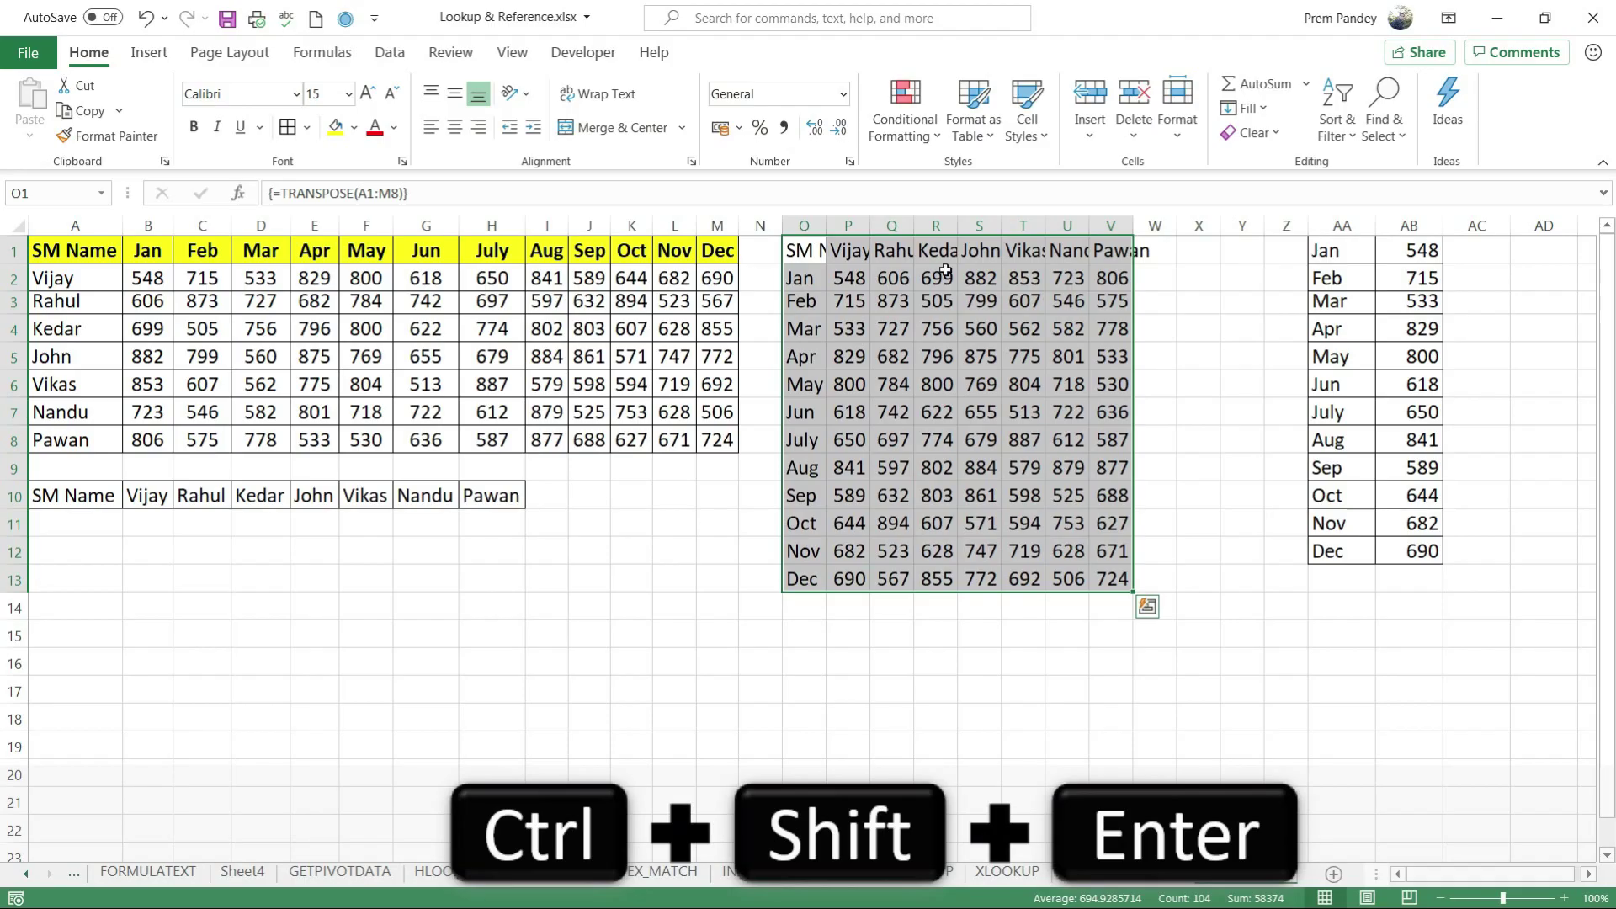
{"action": "left_click", "coordinate": [892, 300]}
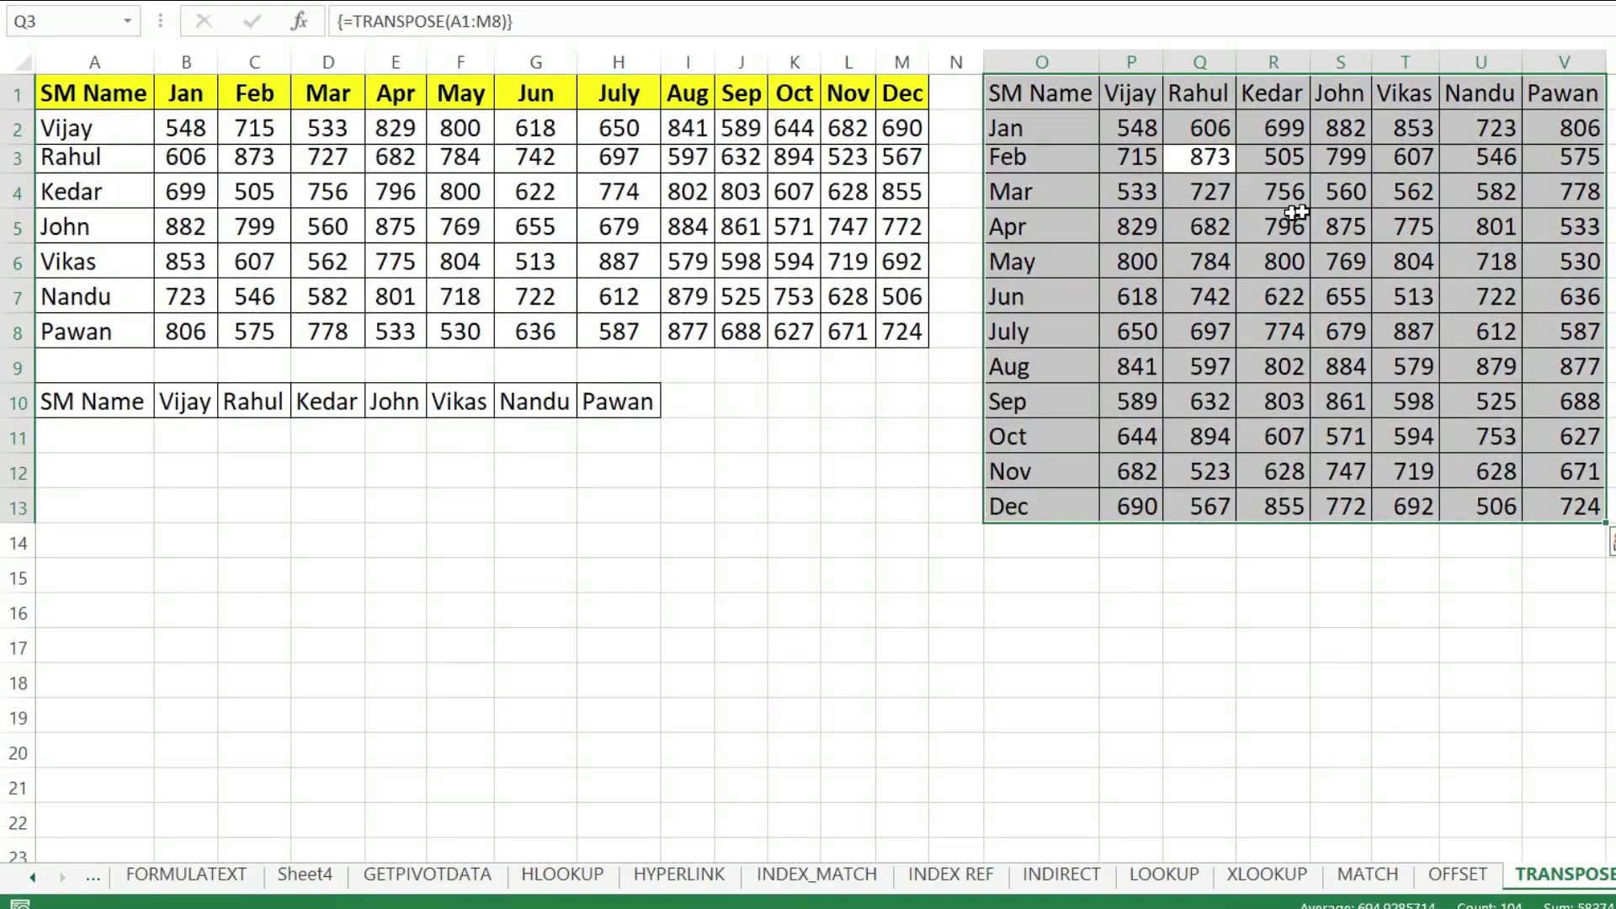
{"action": "left_click", "coordinate": [1296, 215]}
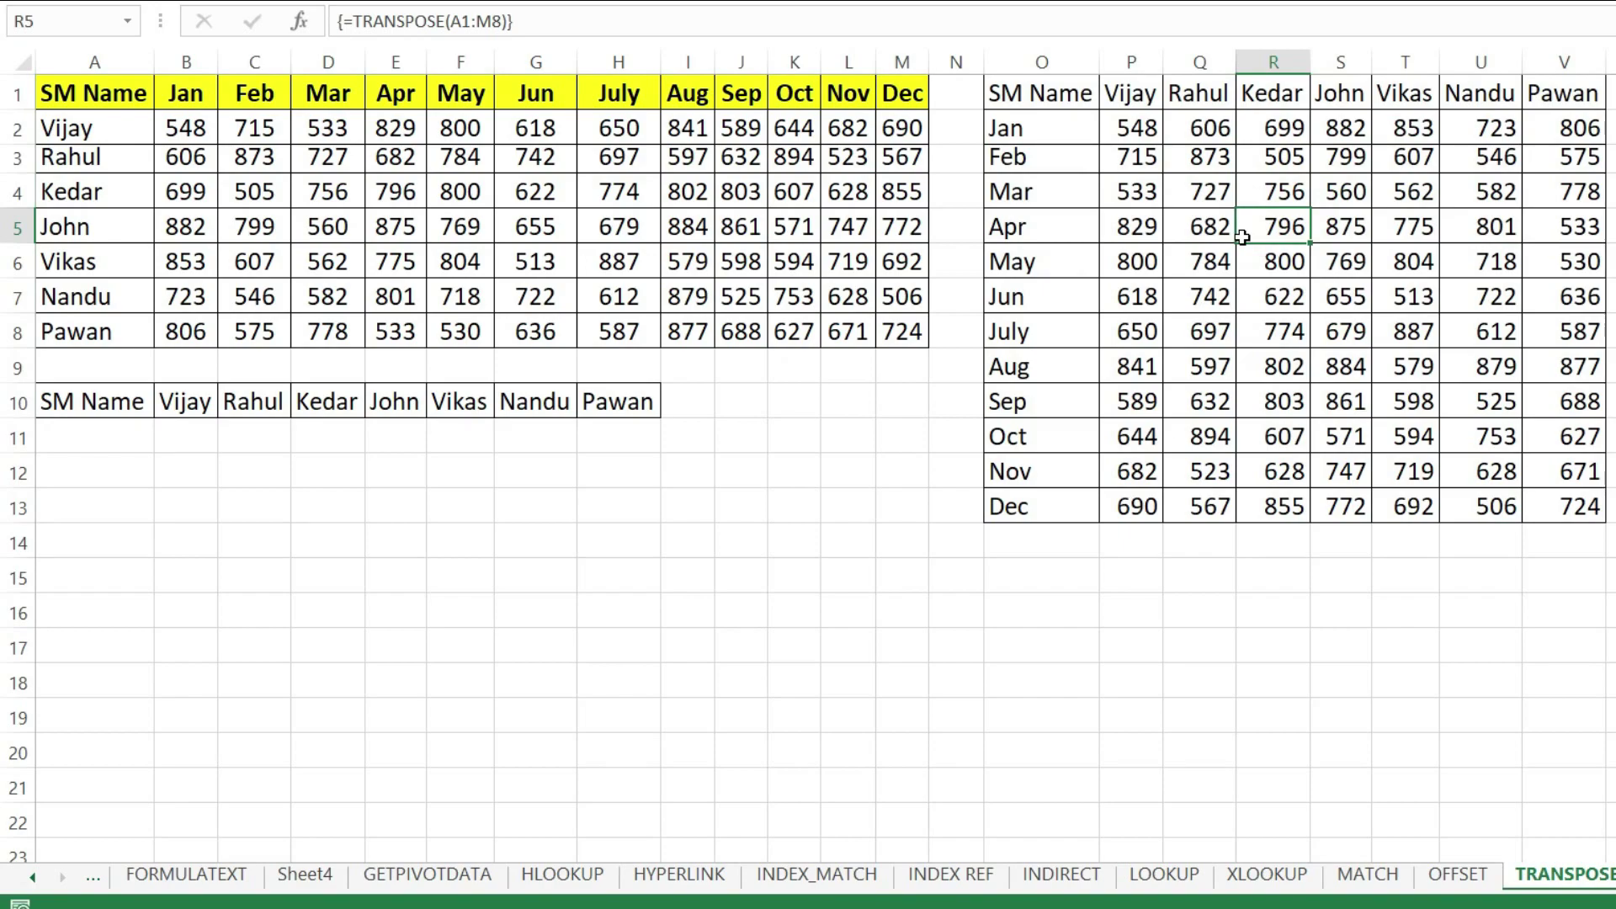
- Lengthen the first salesperson's name in A2 and autofit column P
{"action": "left_click", "coordinate": [102, 124]}
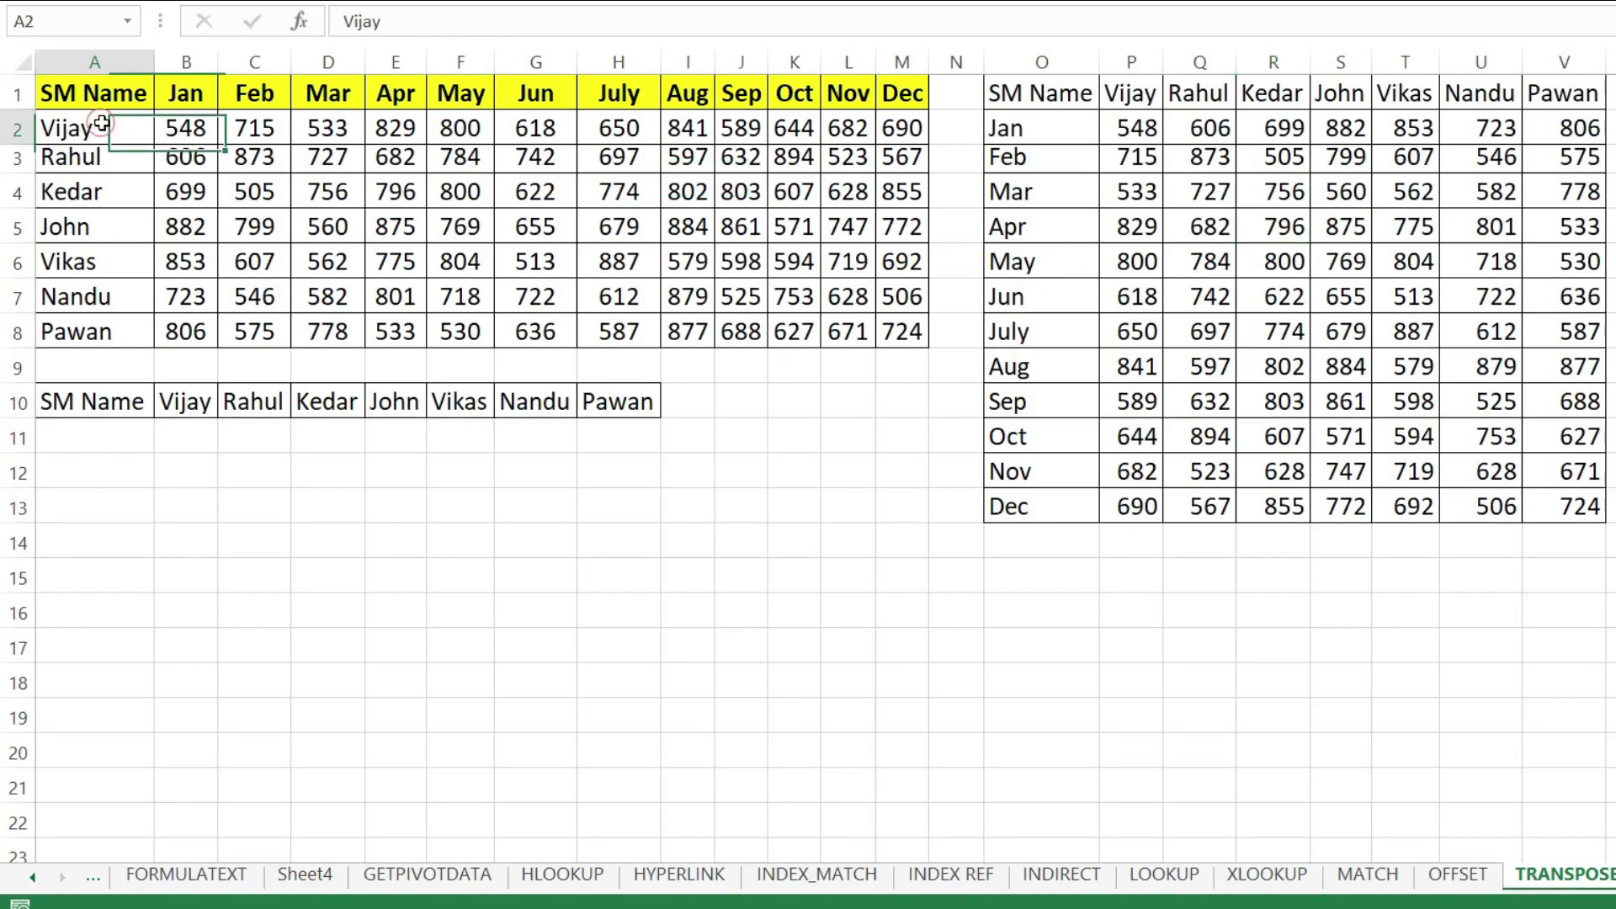
{"action": "type", "text": "Vijay KU"}
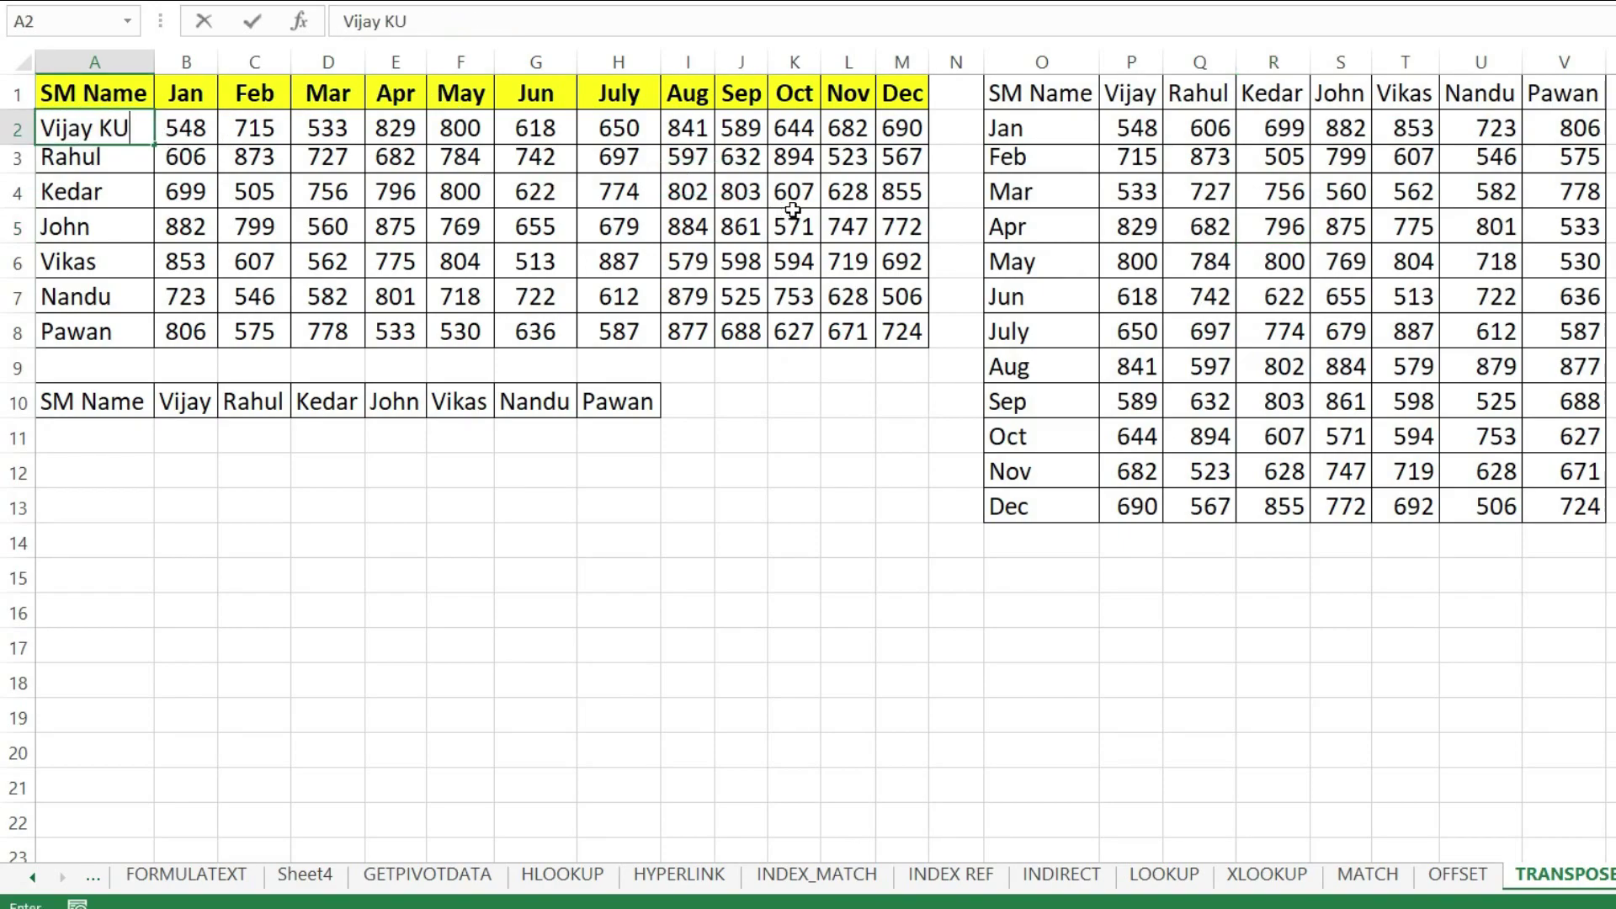
{"action": "type", "text": "mar"}
{"action": "key", "text": "Return"}
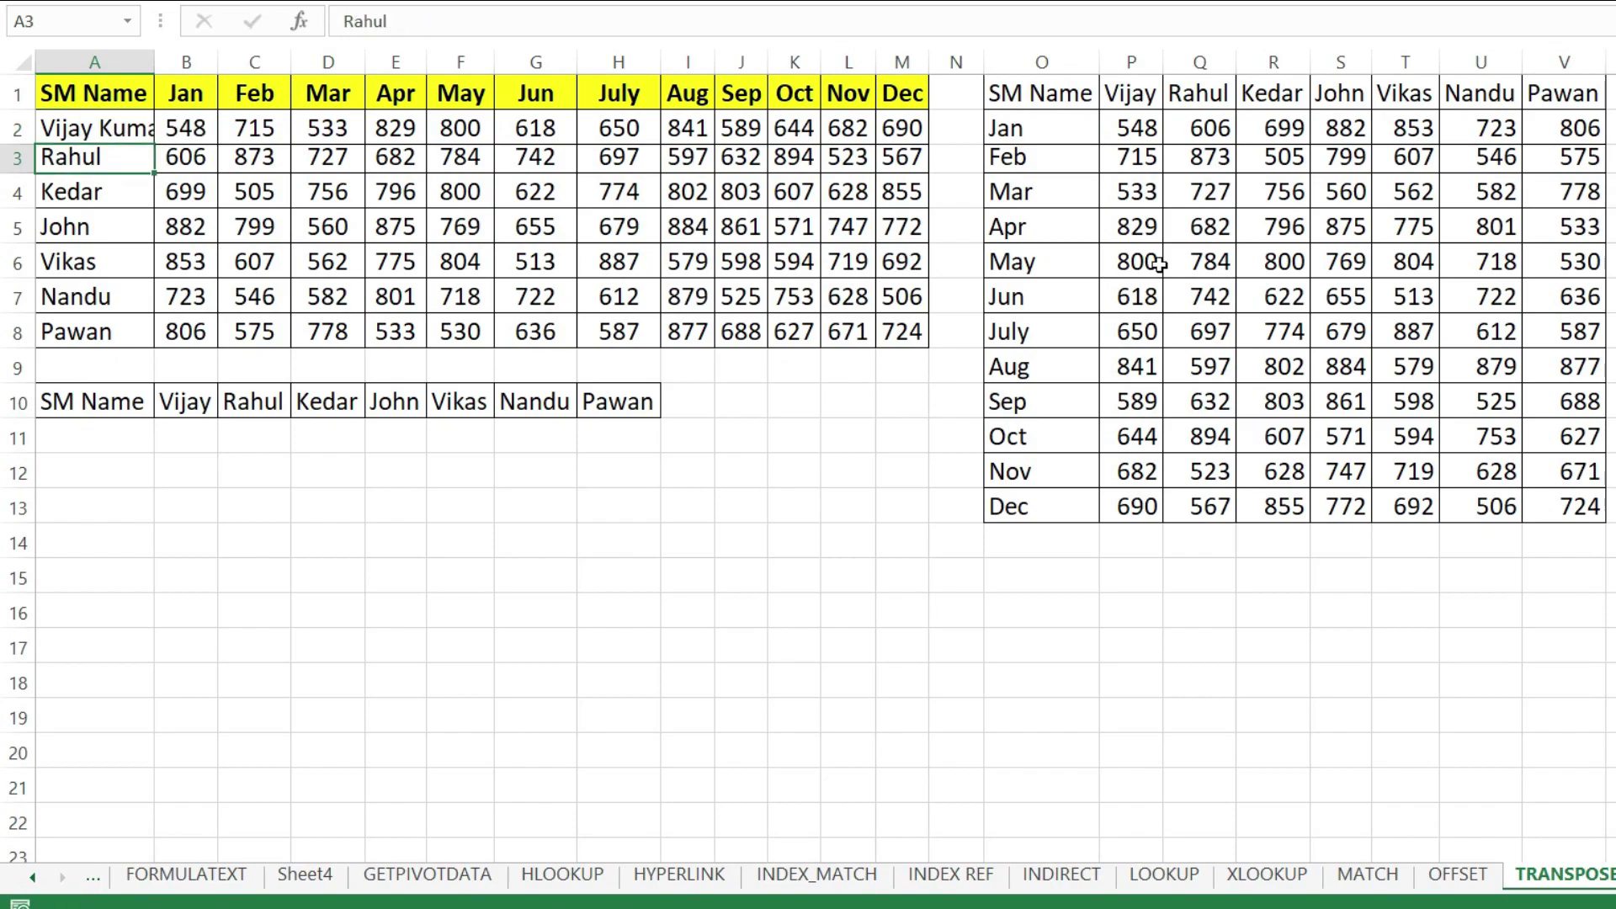
{"action": "double_click", "coordinate": [1164, 61]}
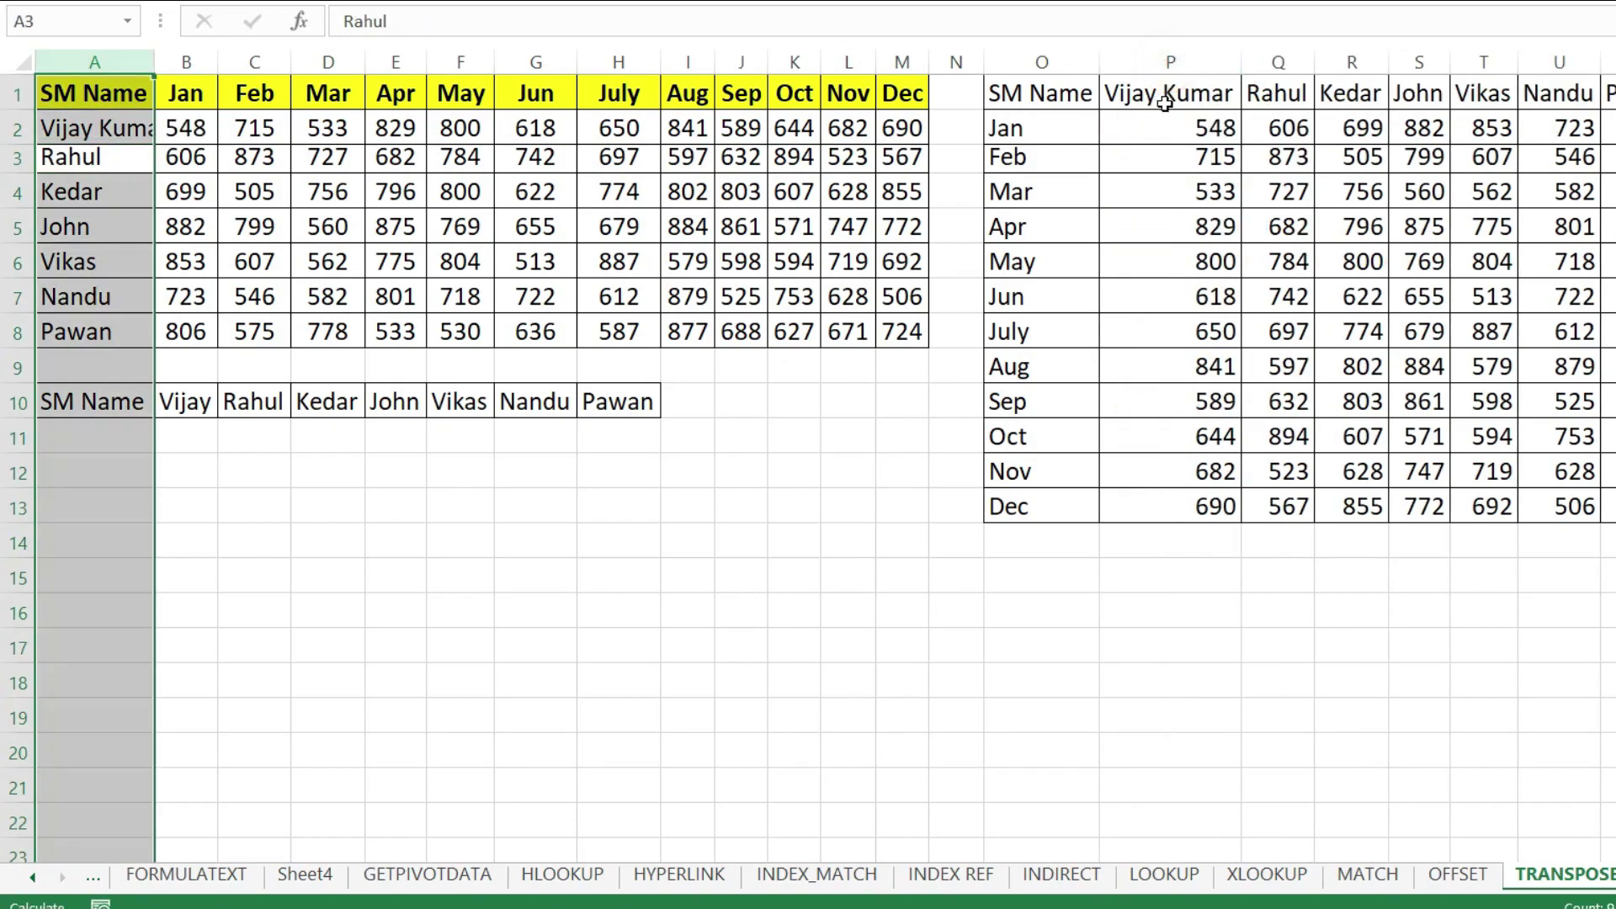
{"action": "left_click", "coordinate": [1221, 99]}
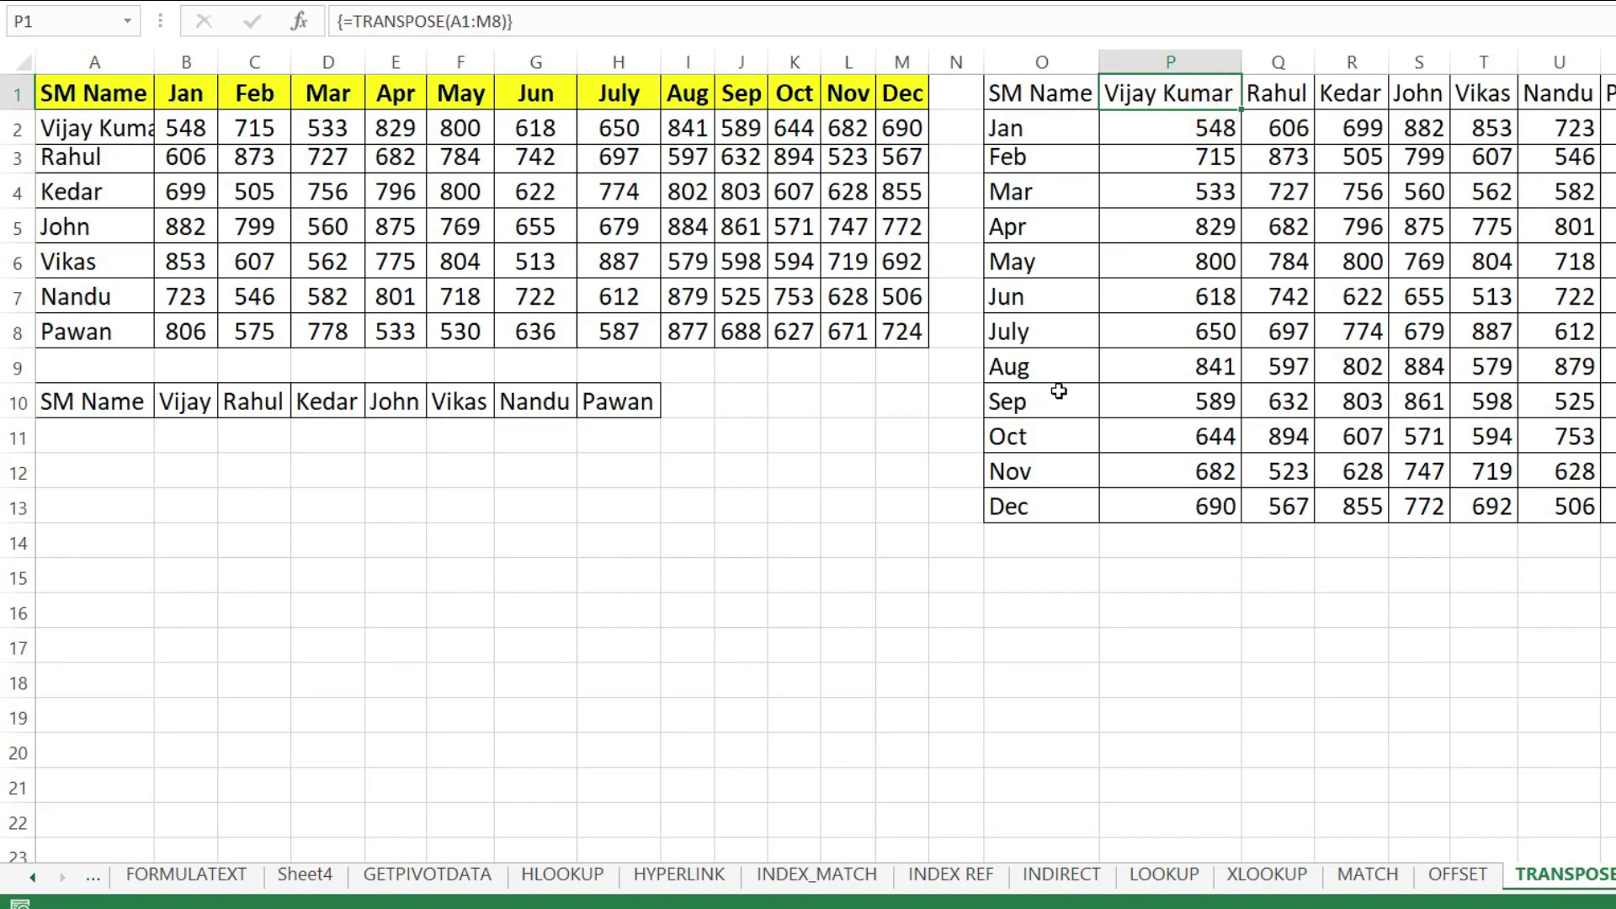
- Rename the B1 header to January and confirm the rotated copy updates
{"action": "left_click", "coordinate": [185, 102]}
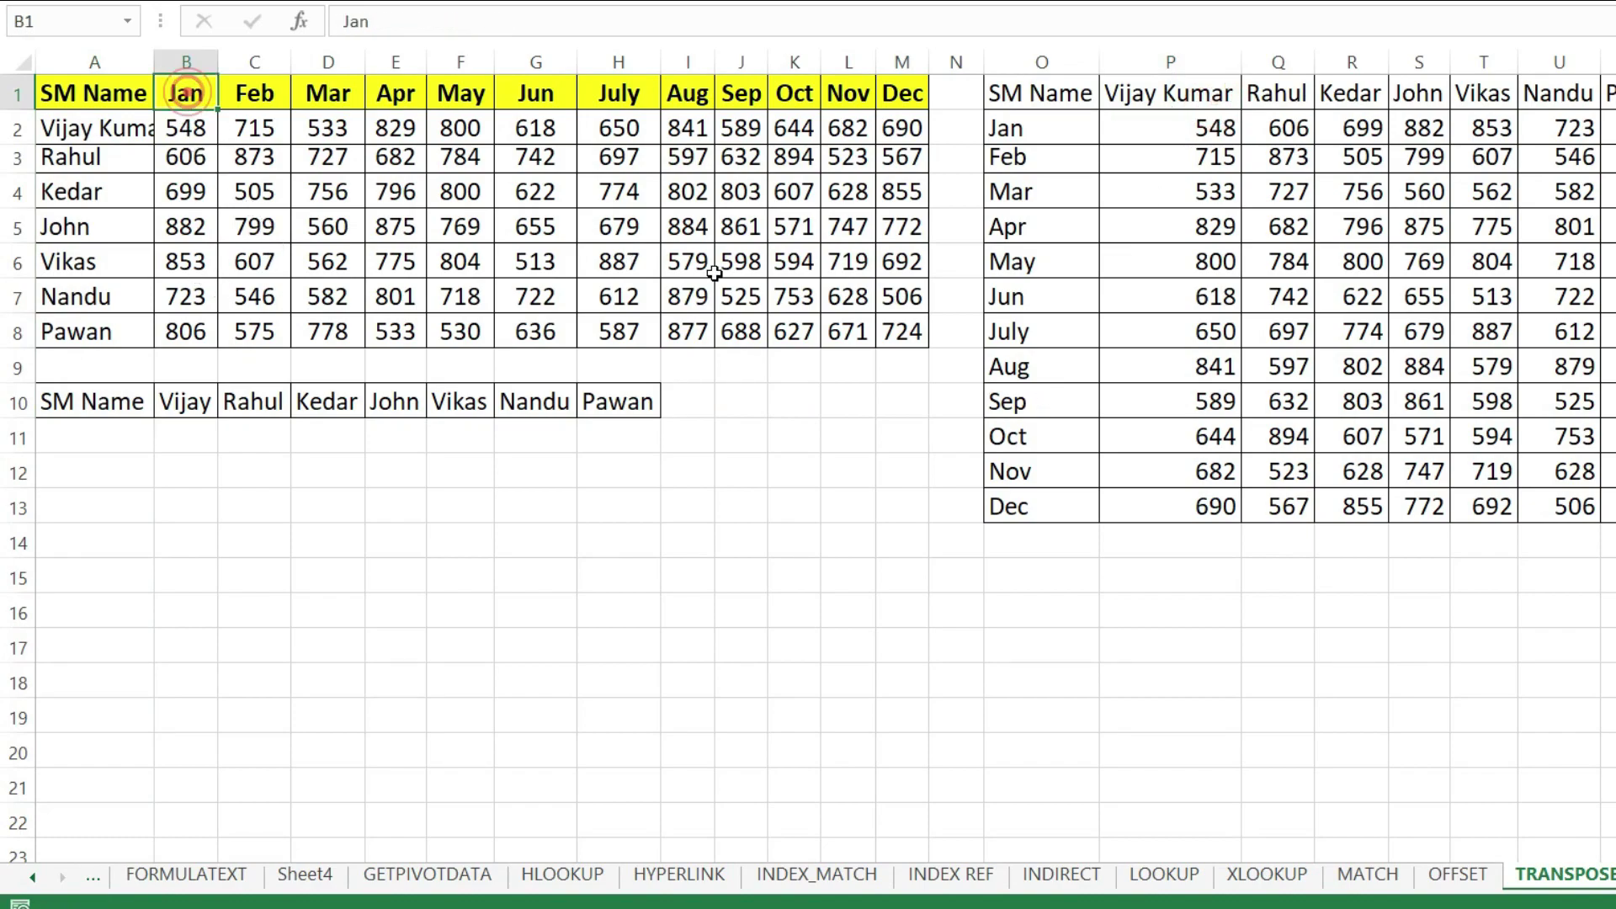
{"action": "type", "text": "Jan"}
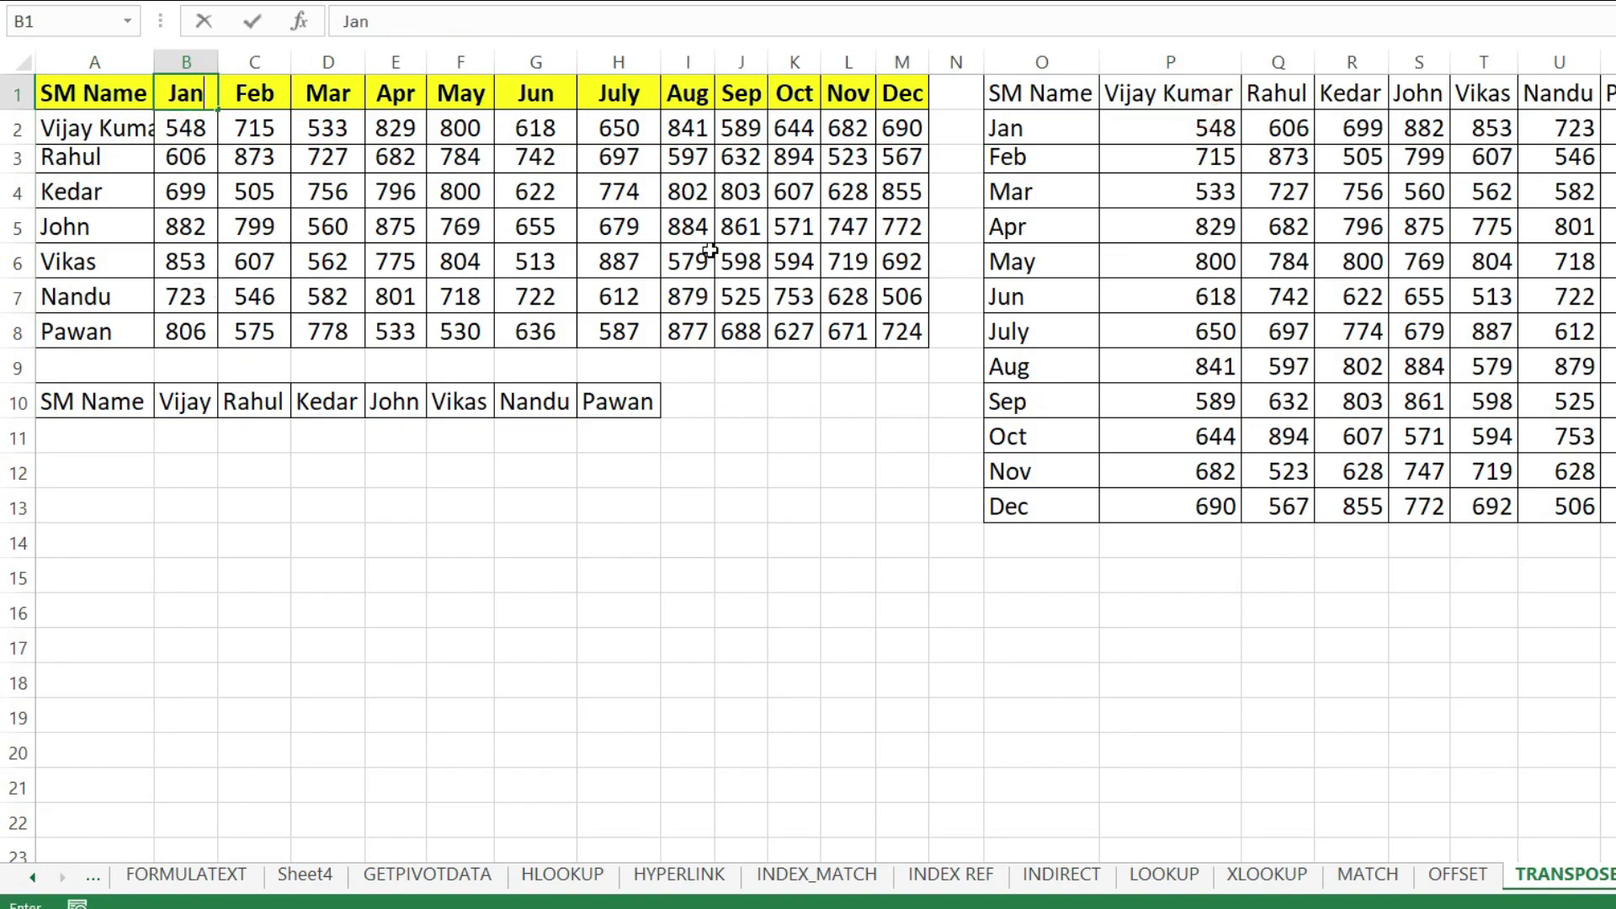
{"action": "type", "text": "uary"}
{"action": "key", "text": "Return"}
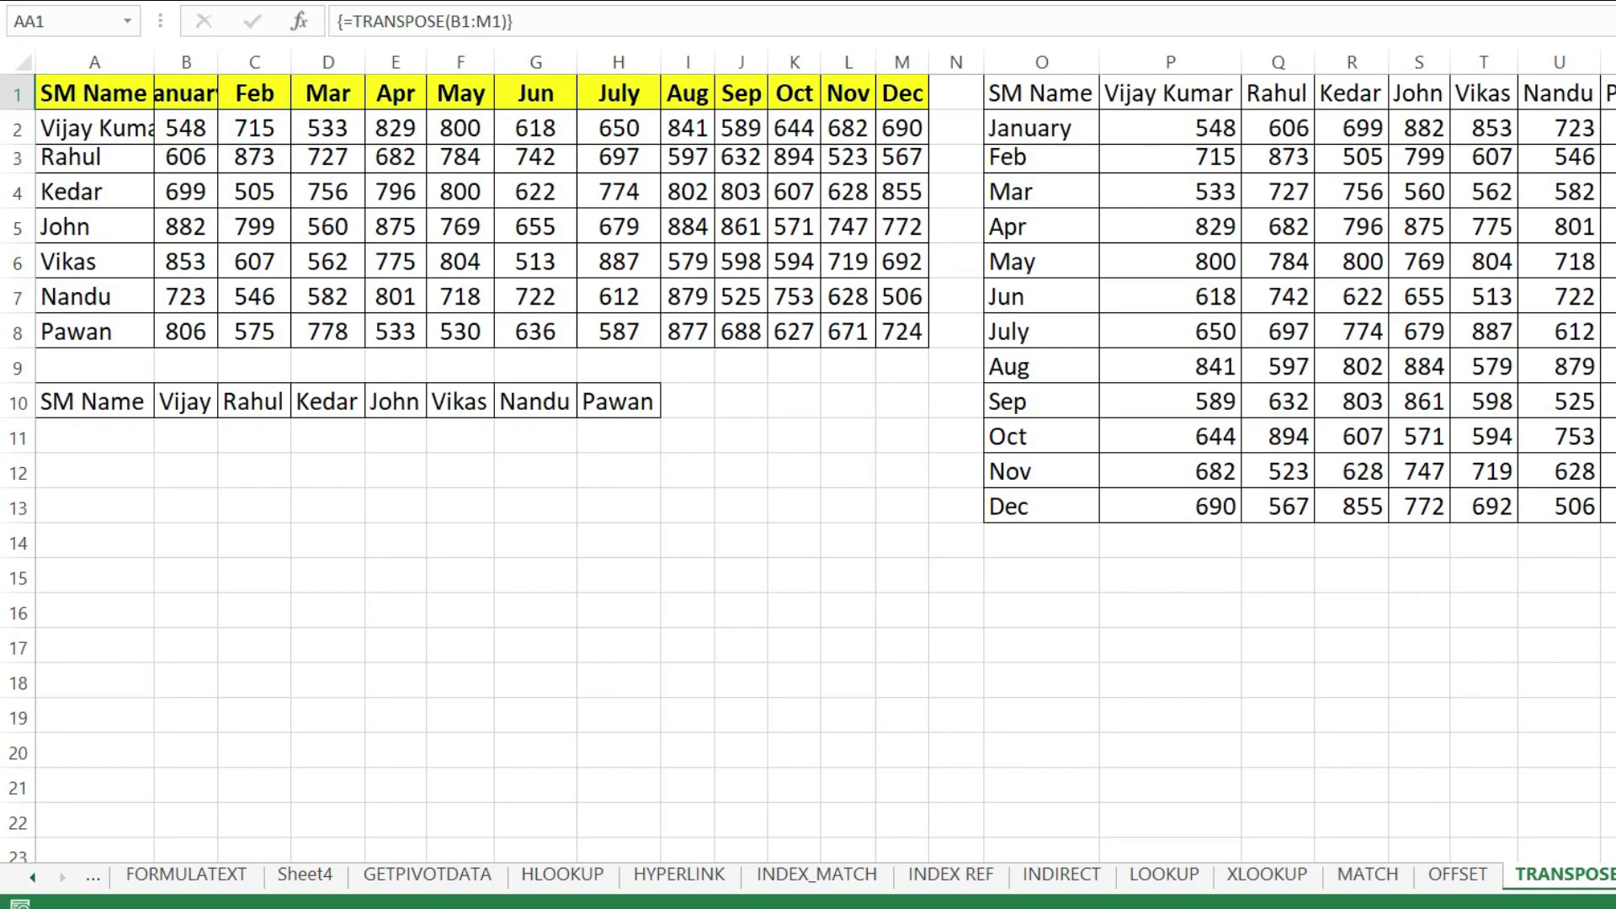
{"action": "left_click", "coordinate": [1070, 135]}
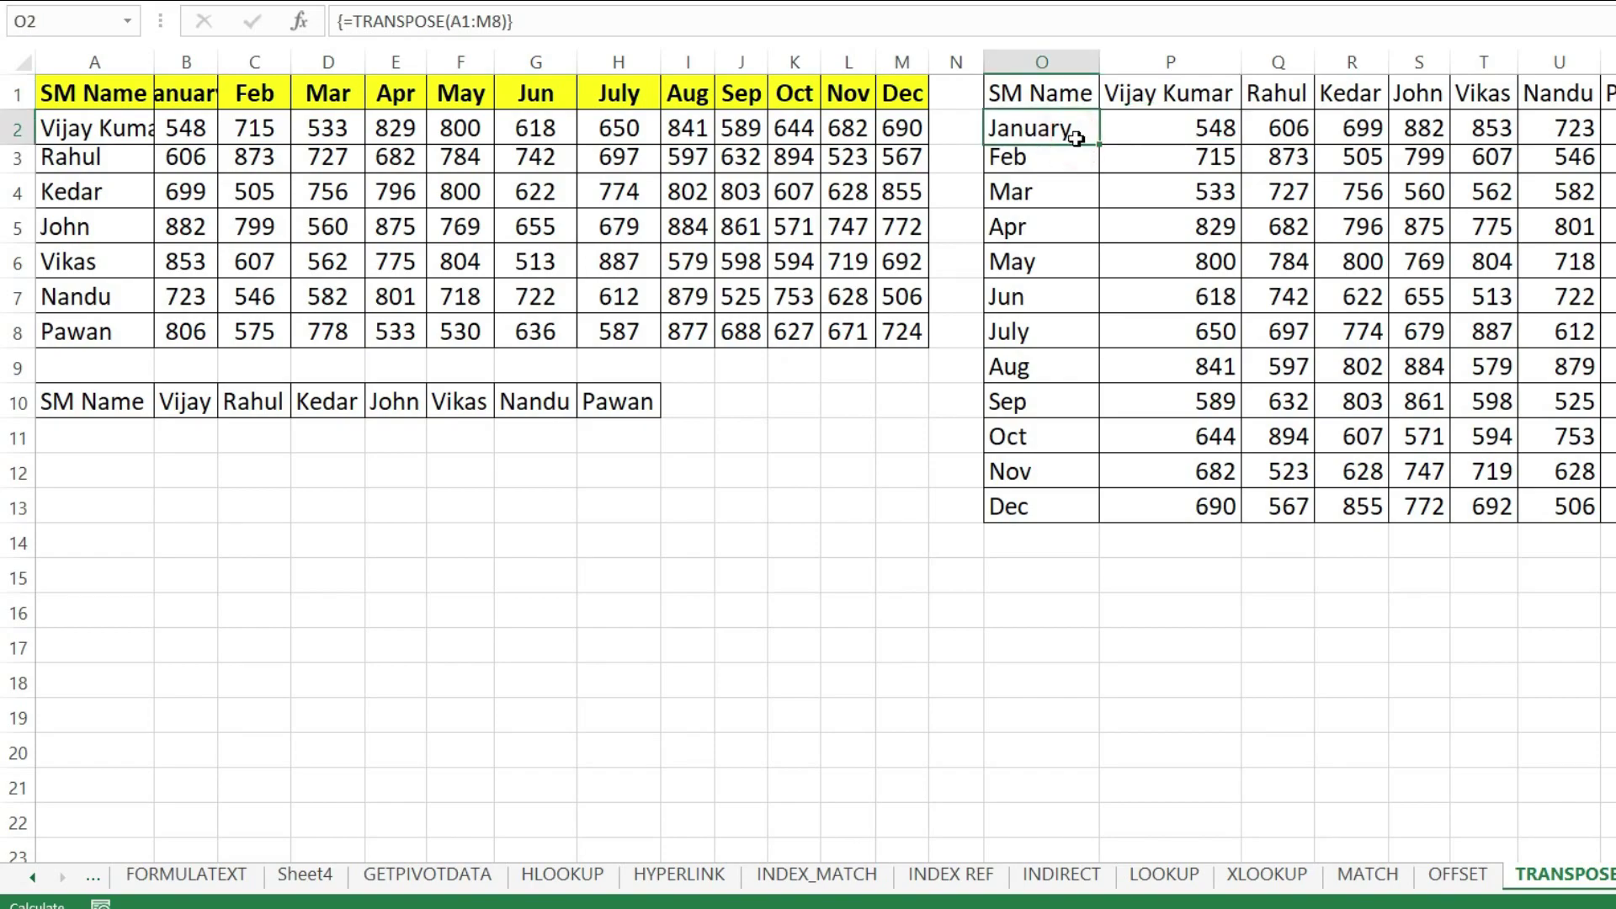
{"action": "left_click", "coordinate": [90, 405]}
{"action": "key", "text": "ctrl+v"}
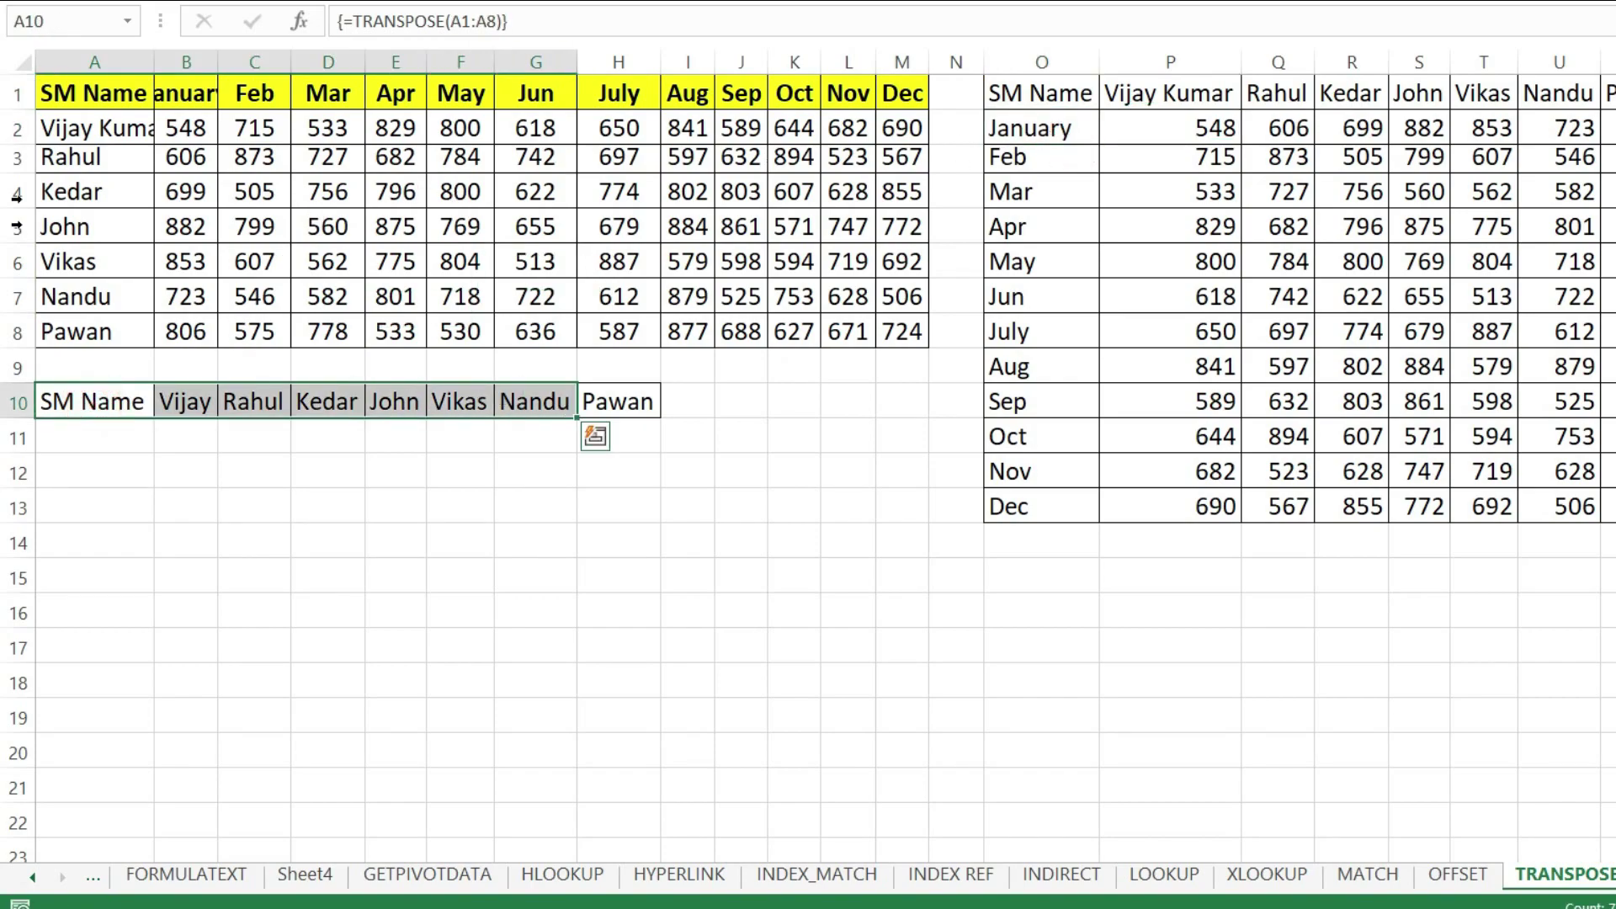
- Extend the third salesperson's name in A4 to the full name
{"action": "left_click", "coordinate": [107, 191]}
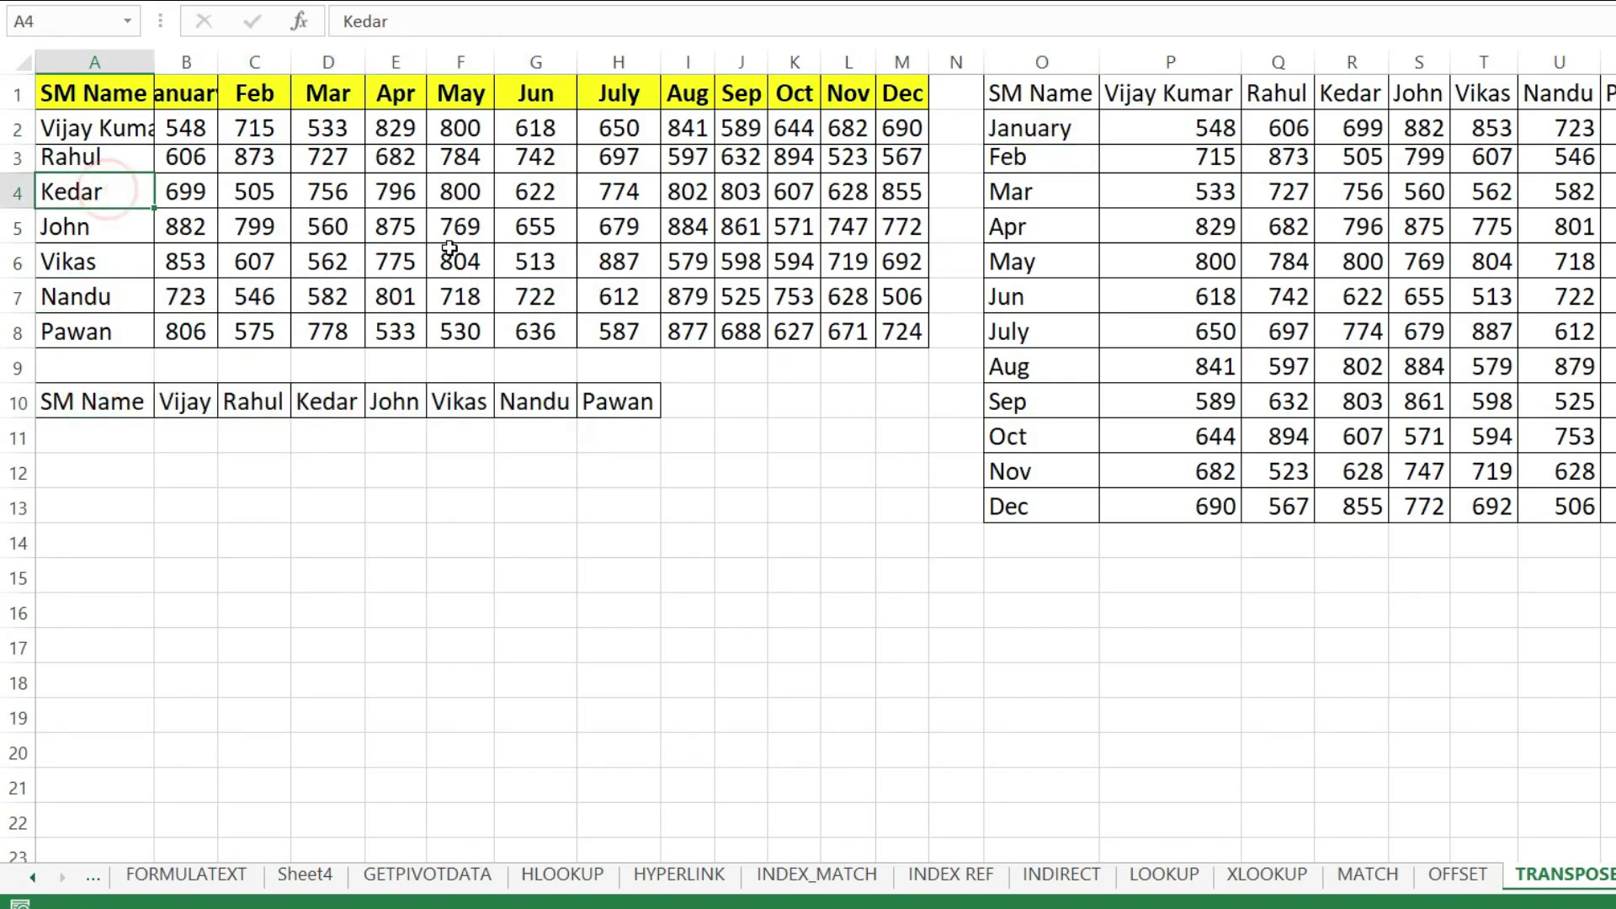
{"action": "type", "text": "Ku"}
{"action": "key", "text": "Escape"}
{"action": "key", "text": "F2"}
{"action": "key", "text": "BackSpace"}
{"action": "key", "text": "BackSpace"}
{"action": "key", "text": "BackSpace"}
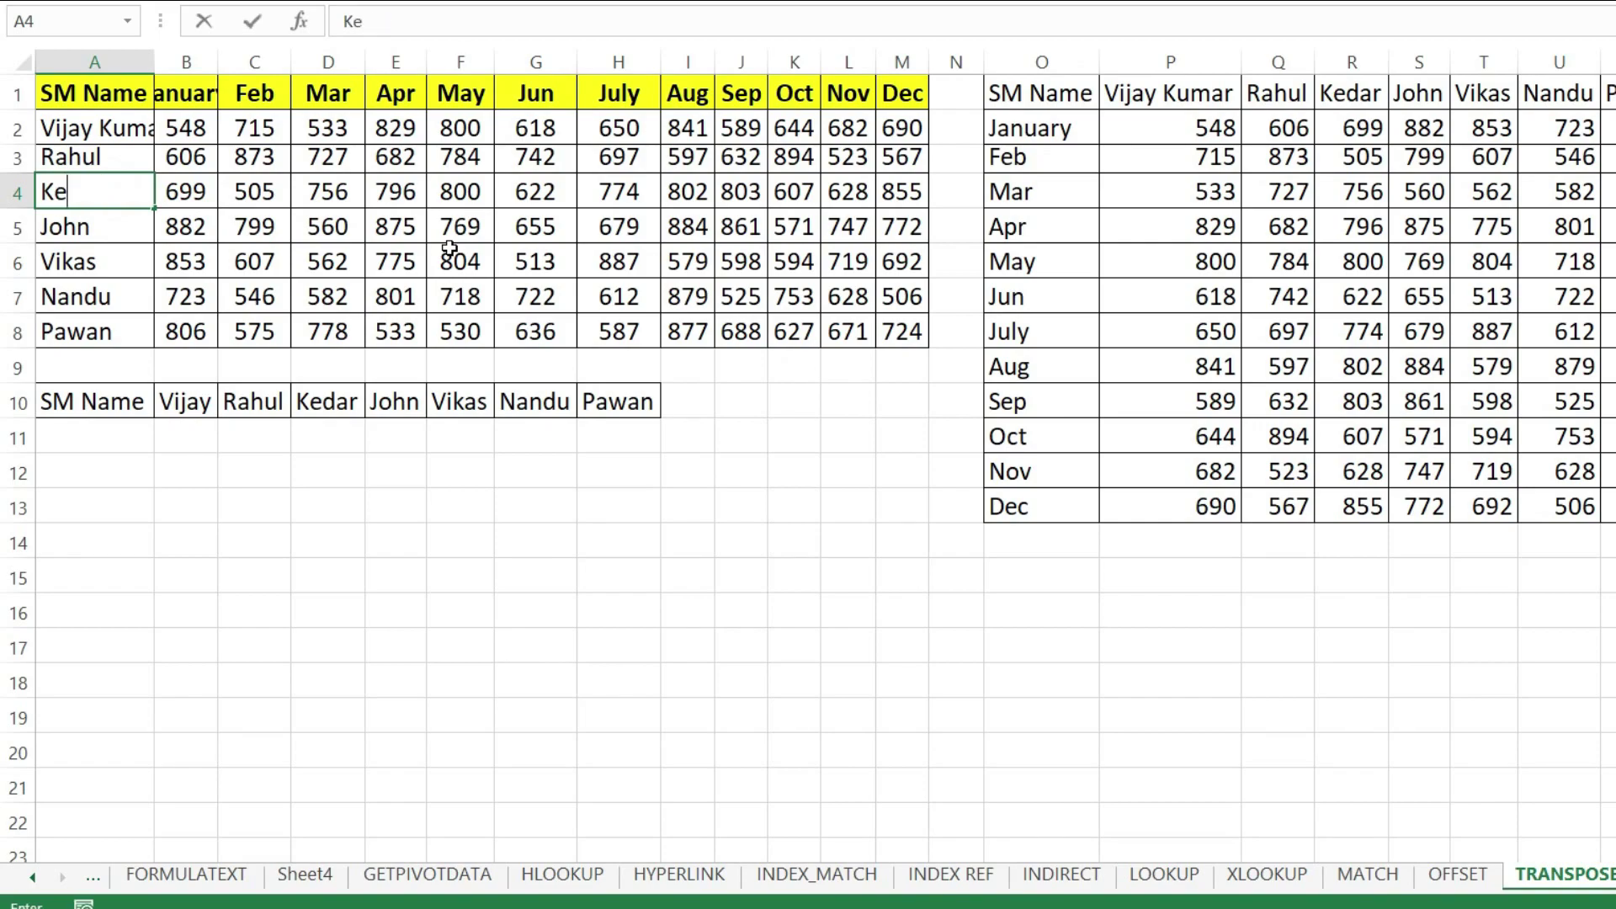
{"action": "type", "text": "dar Jadhav"}
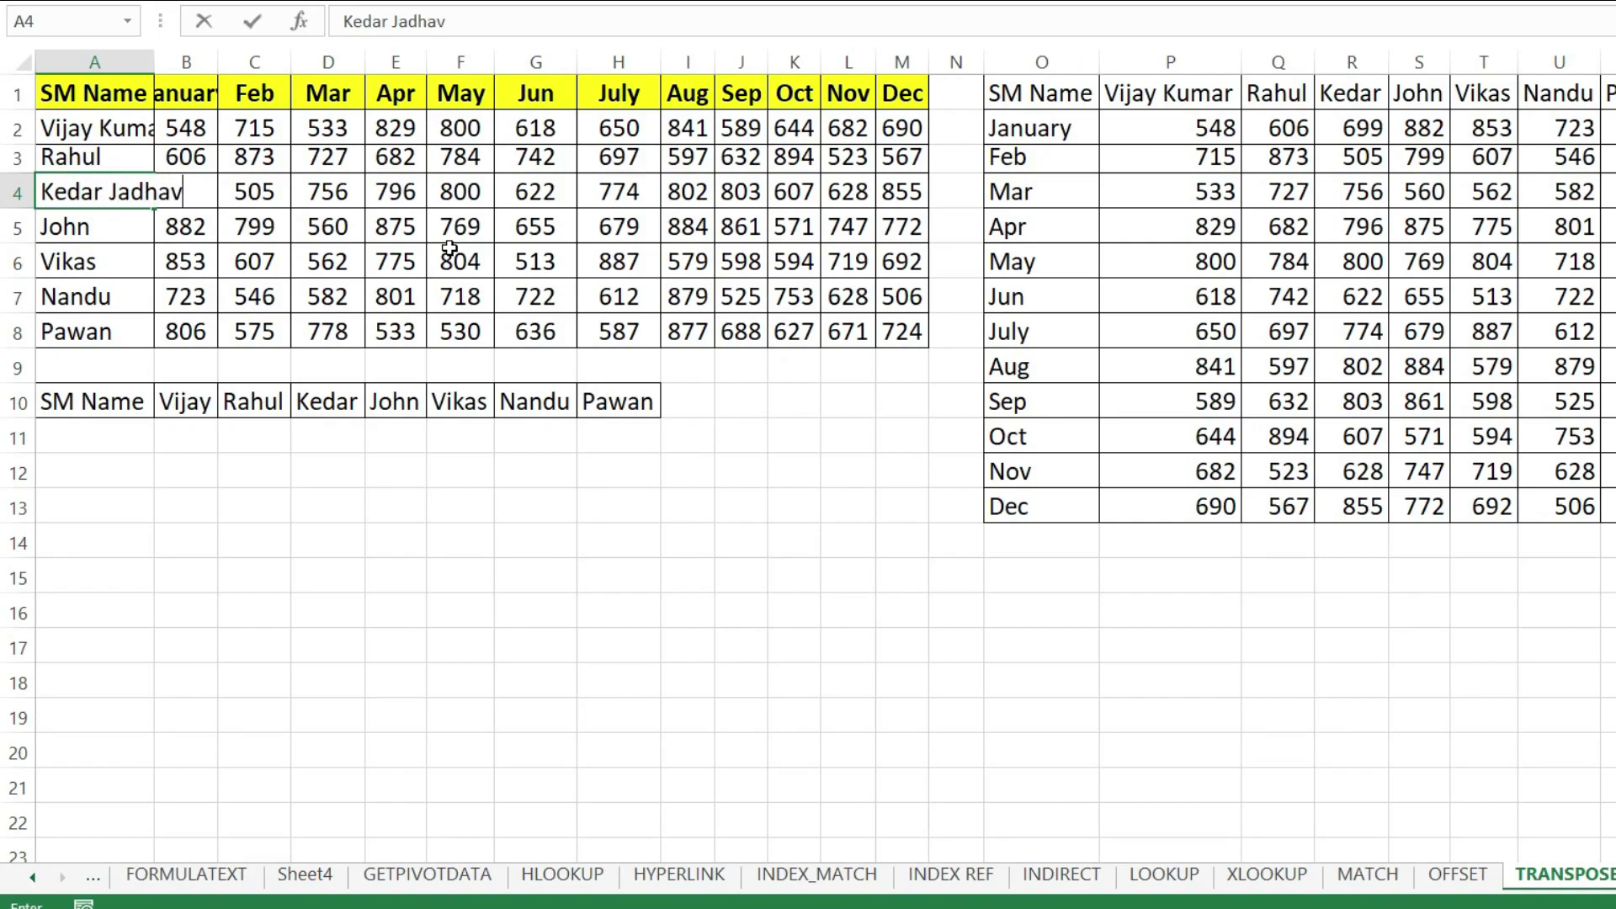
{"action": "key", "text": "Return"}
- Set the Jun figure in G4 to 500000 and autofit column R
{"action": "left_click", "coordinate": [539, 186]}
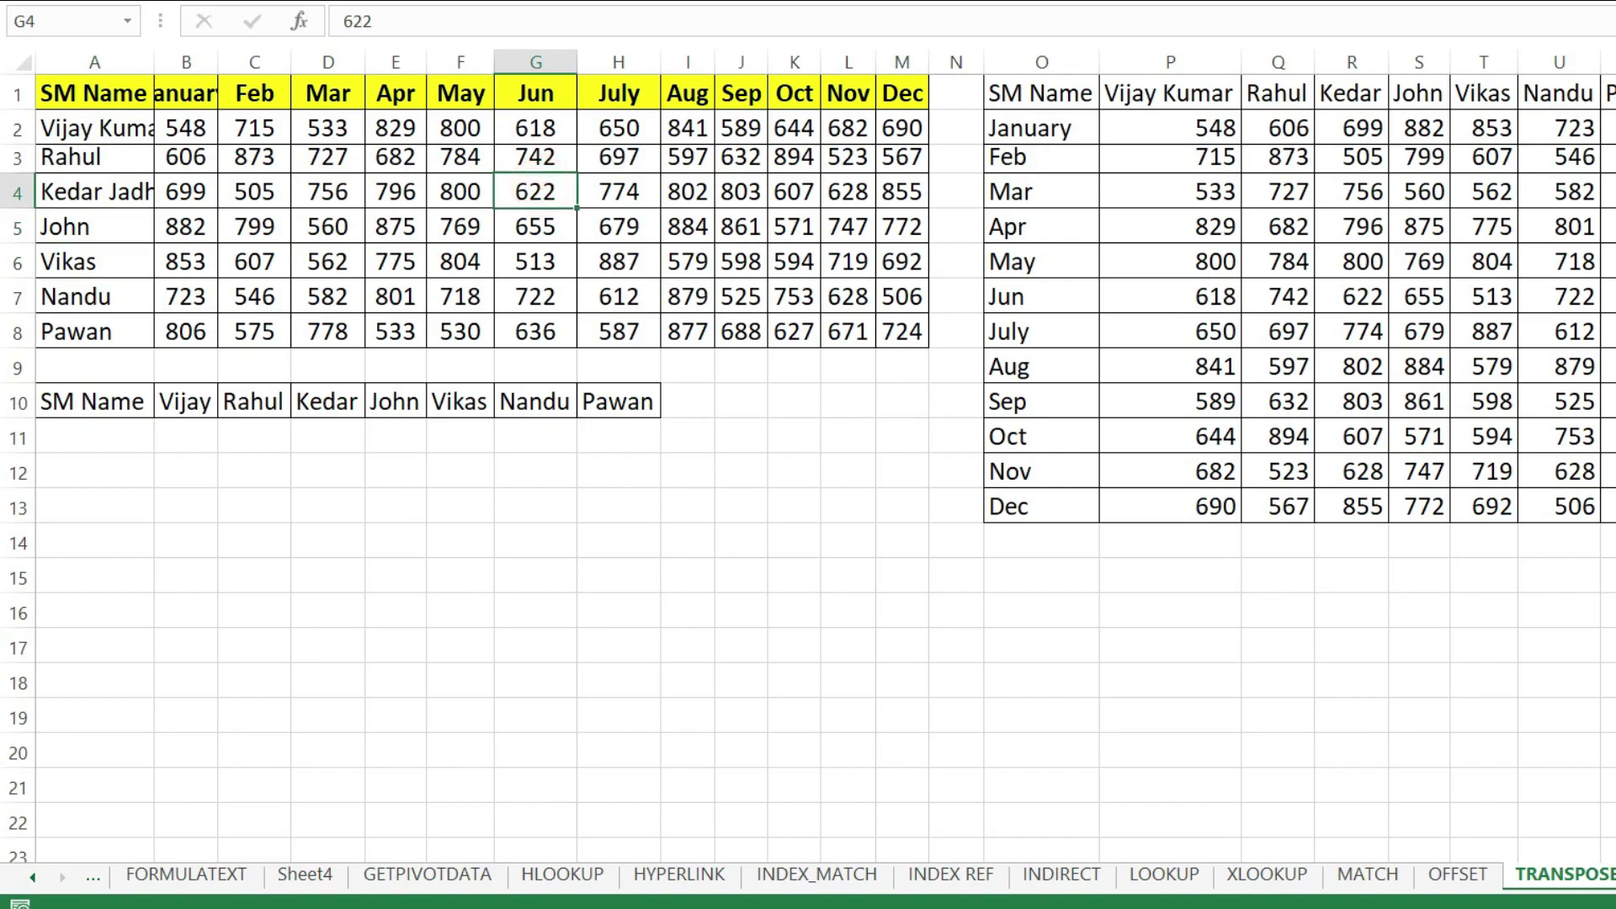
{"action": "type", "text": "500000"}
{"action": "key", "text": "Return"}
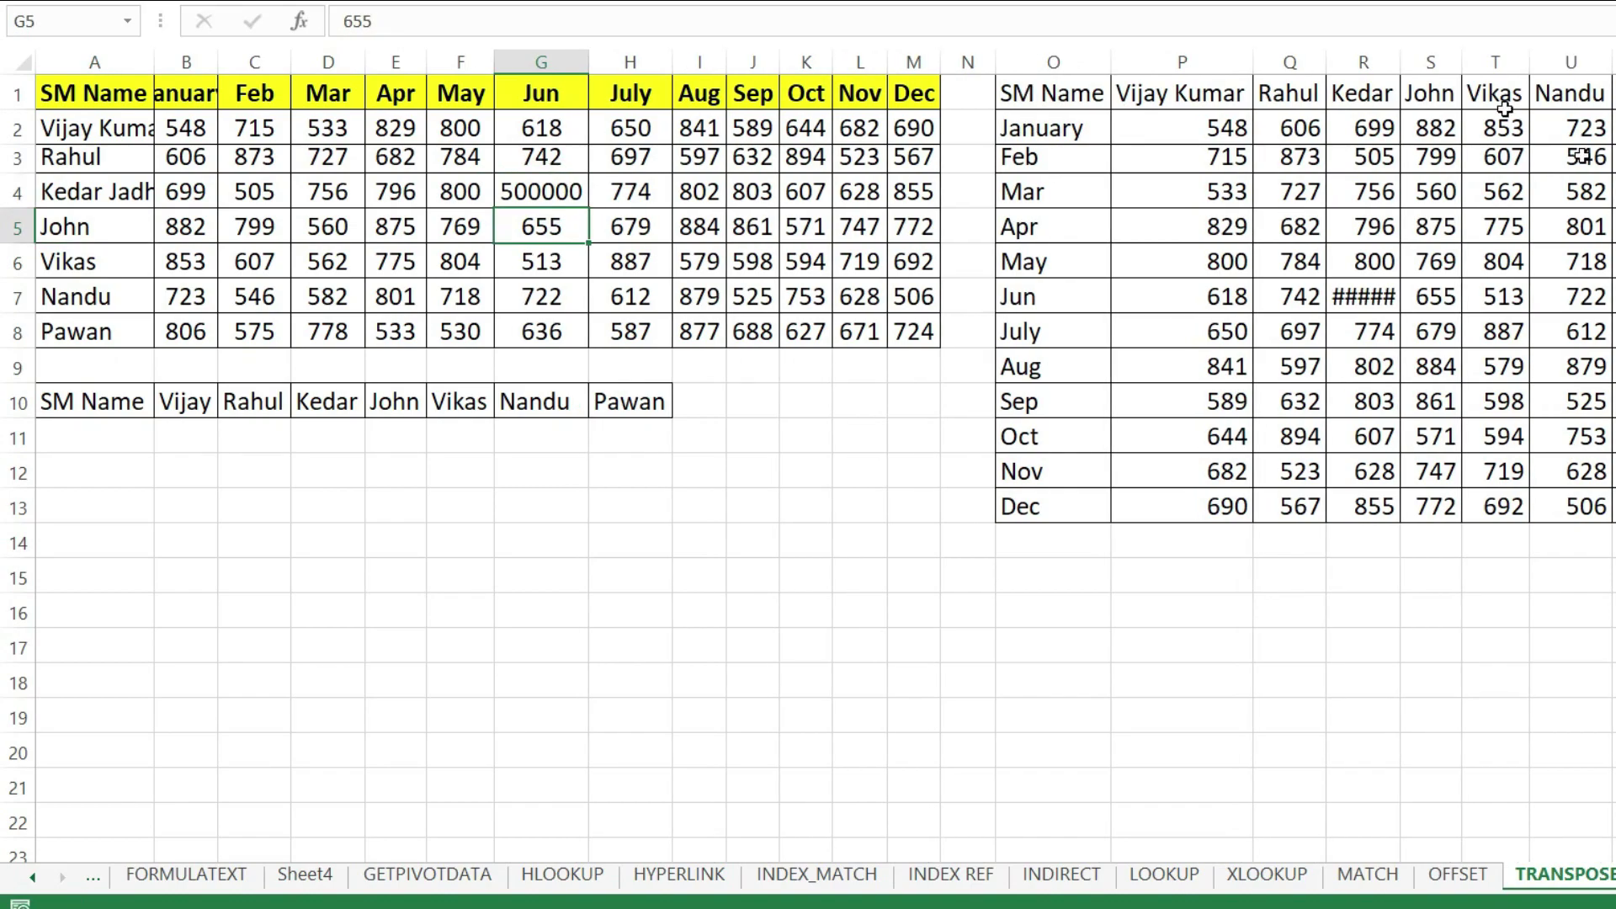
{"action": "double_click", "coordinate": [1401, 54]}
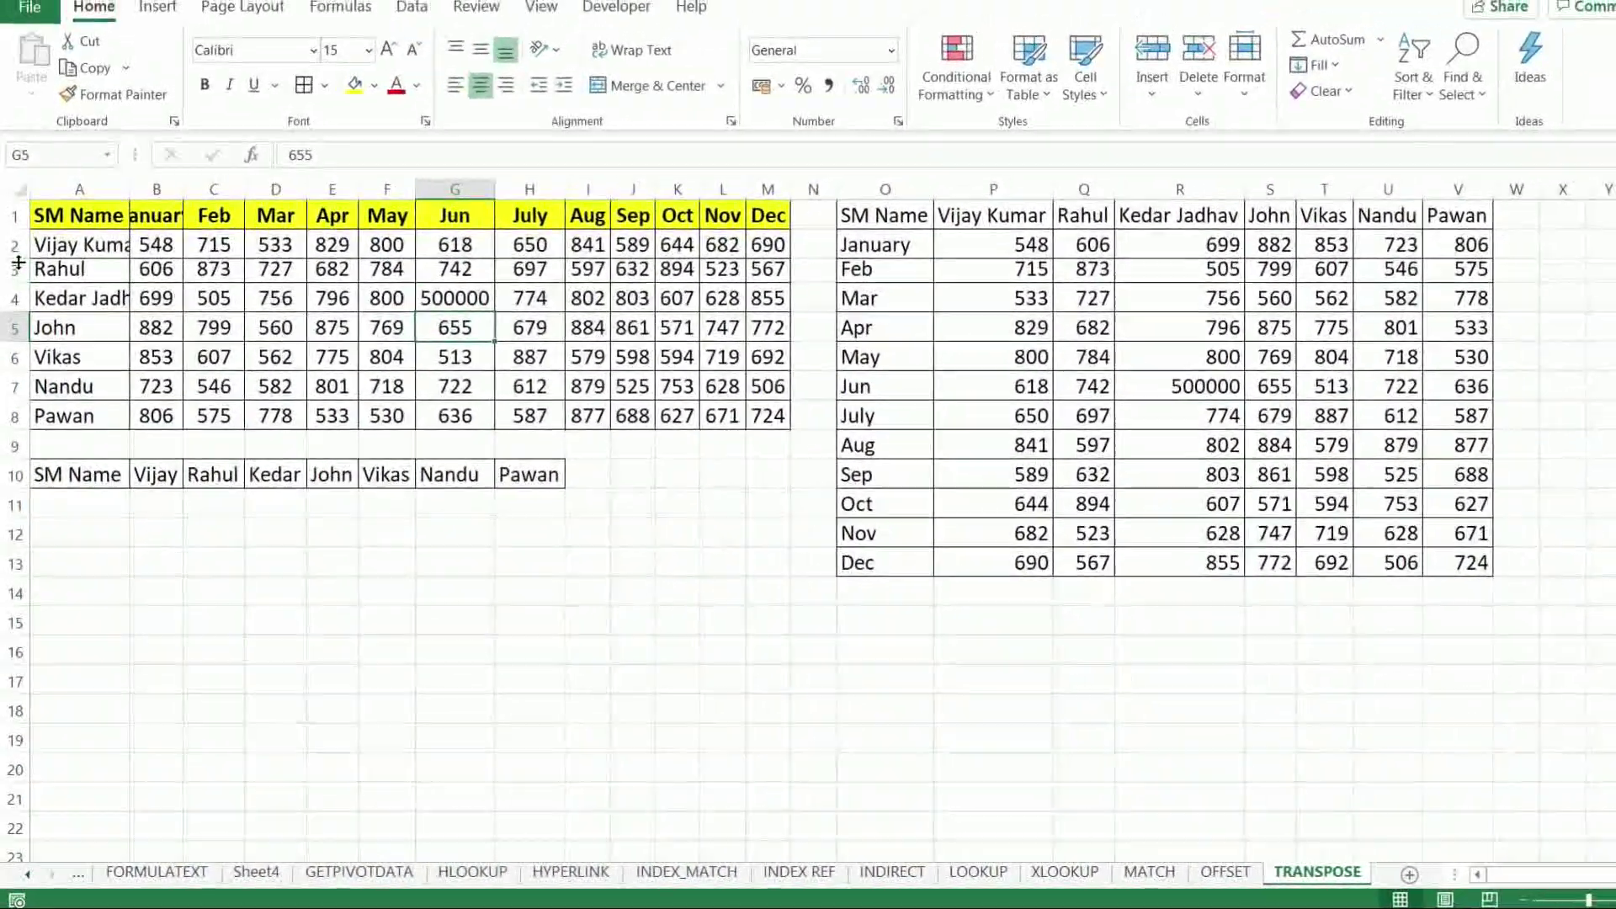
- Select the entire sheet and make all row heights uniform
{"action": "key", "text": "ctrl+a"}
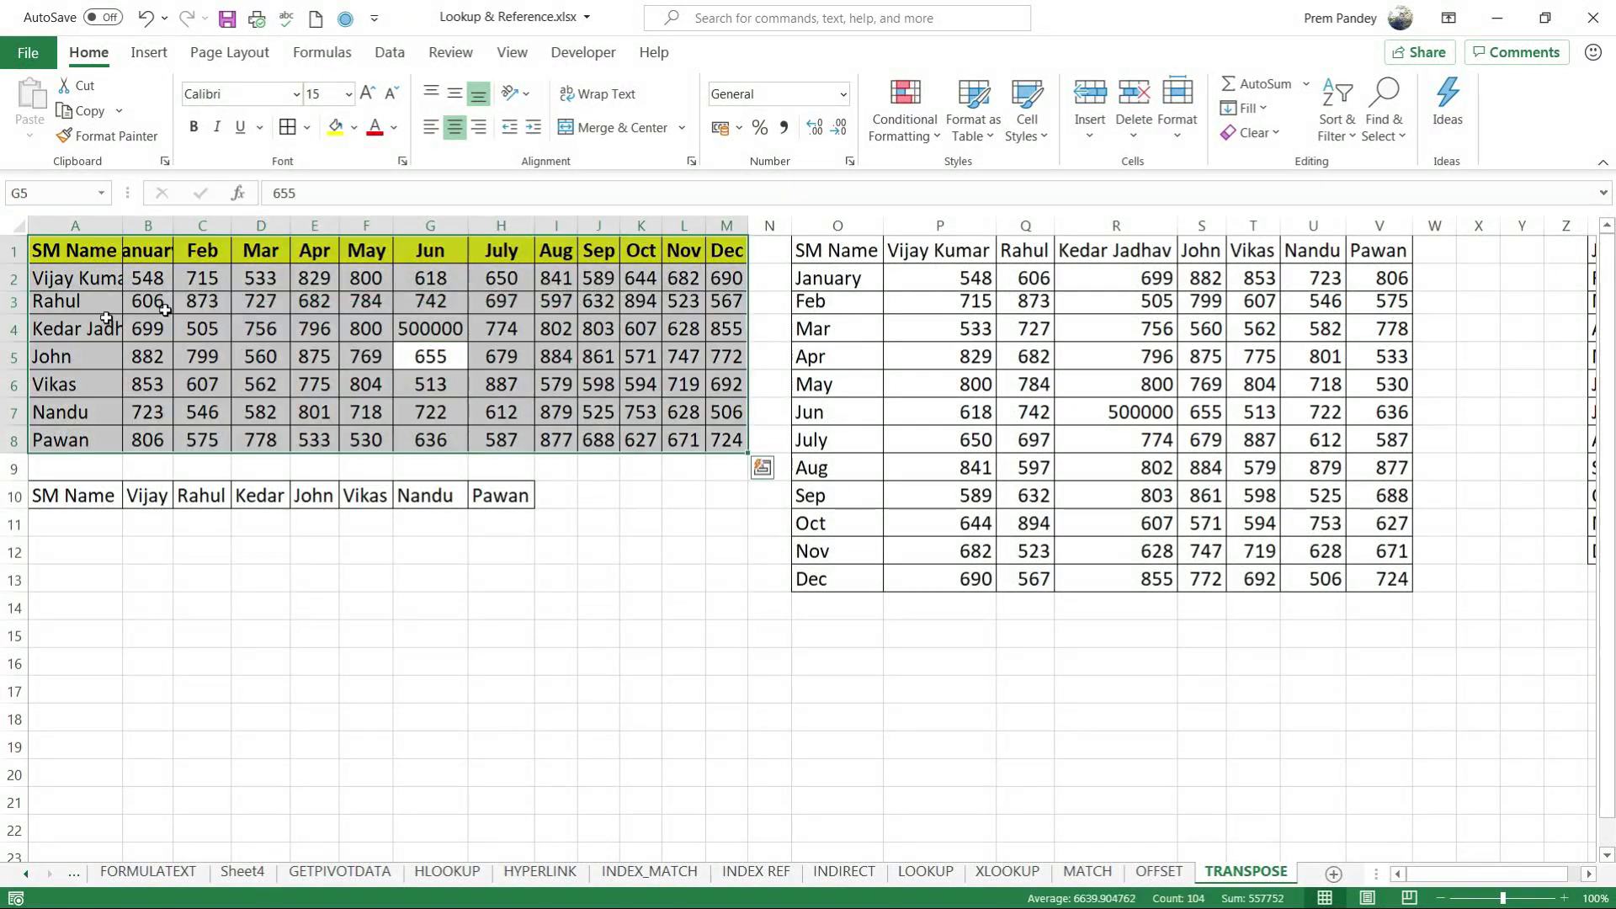
{"action": "key", "text": "ctrl+a"}
{"action": "left_click_drag", "start_coordinate": [25, 343], "coordinate": [25, 345]}
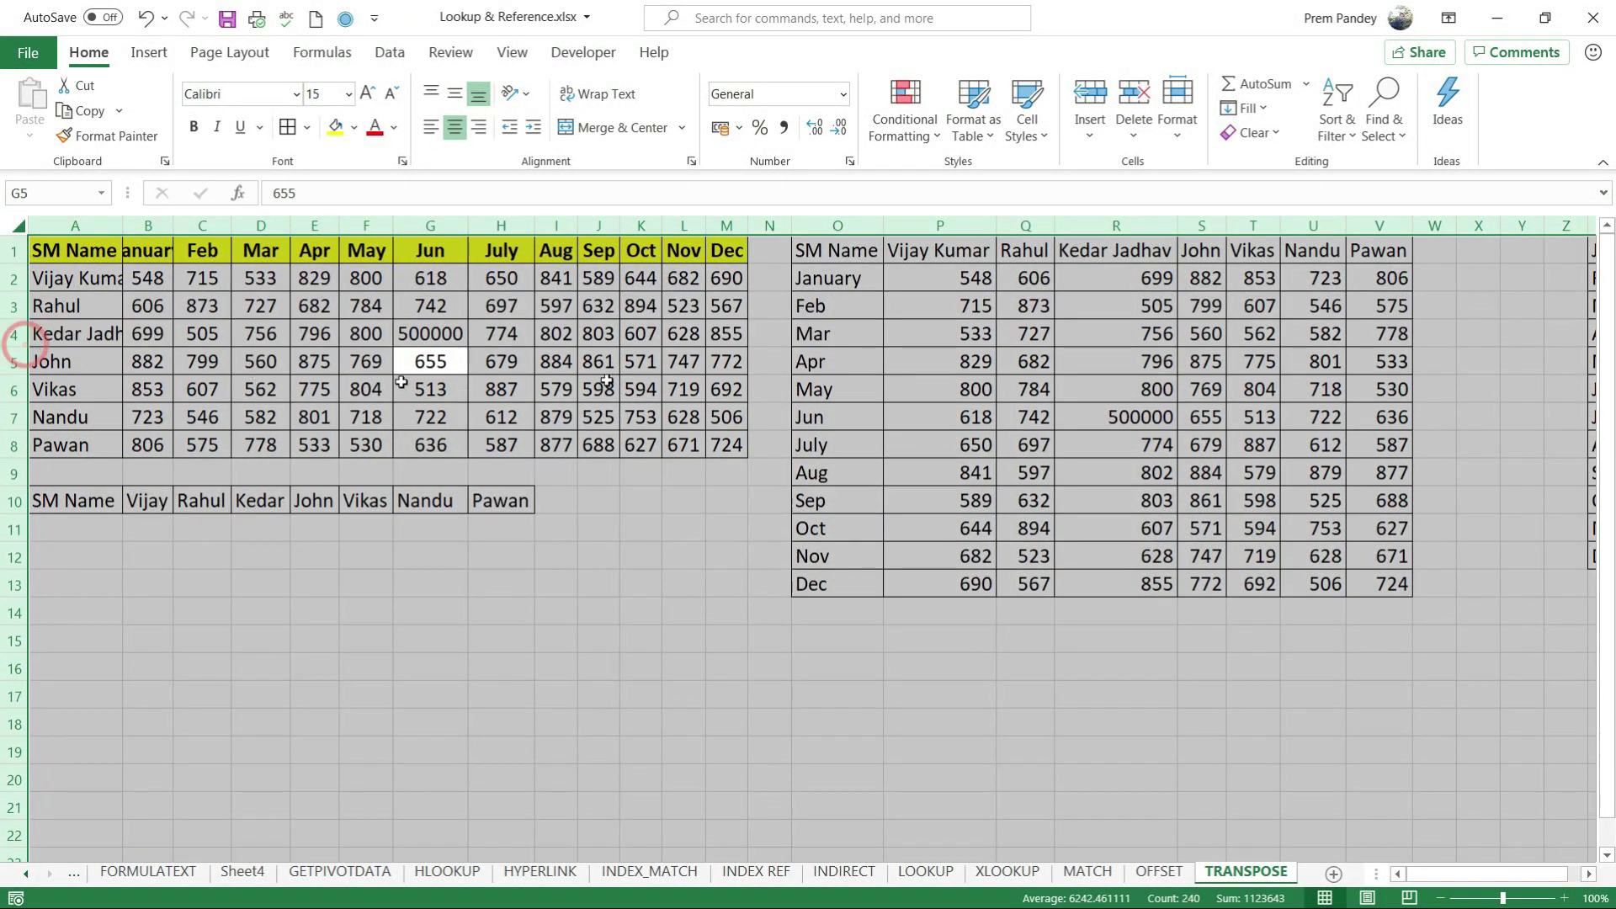
{"action": "left_click", "coordinate": [846, 369]}
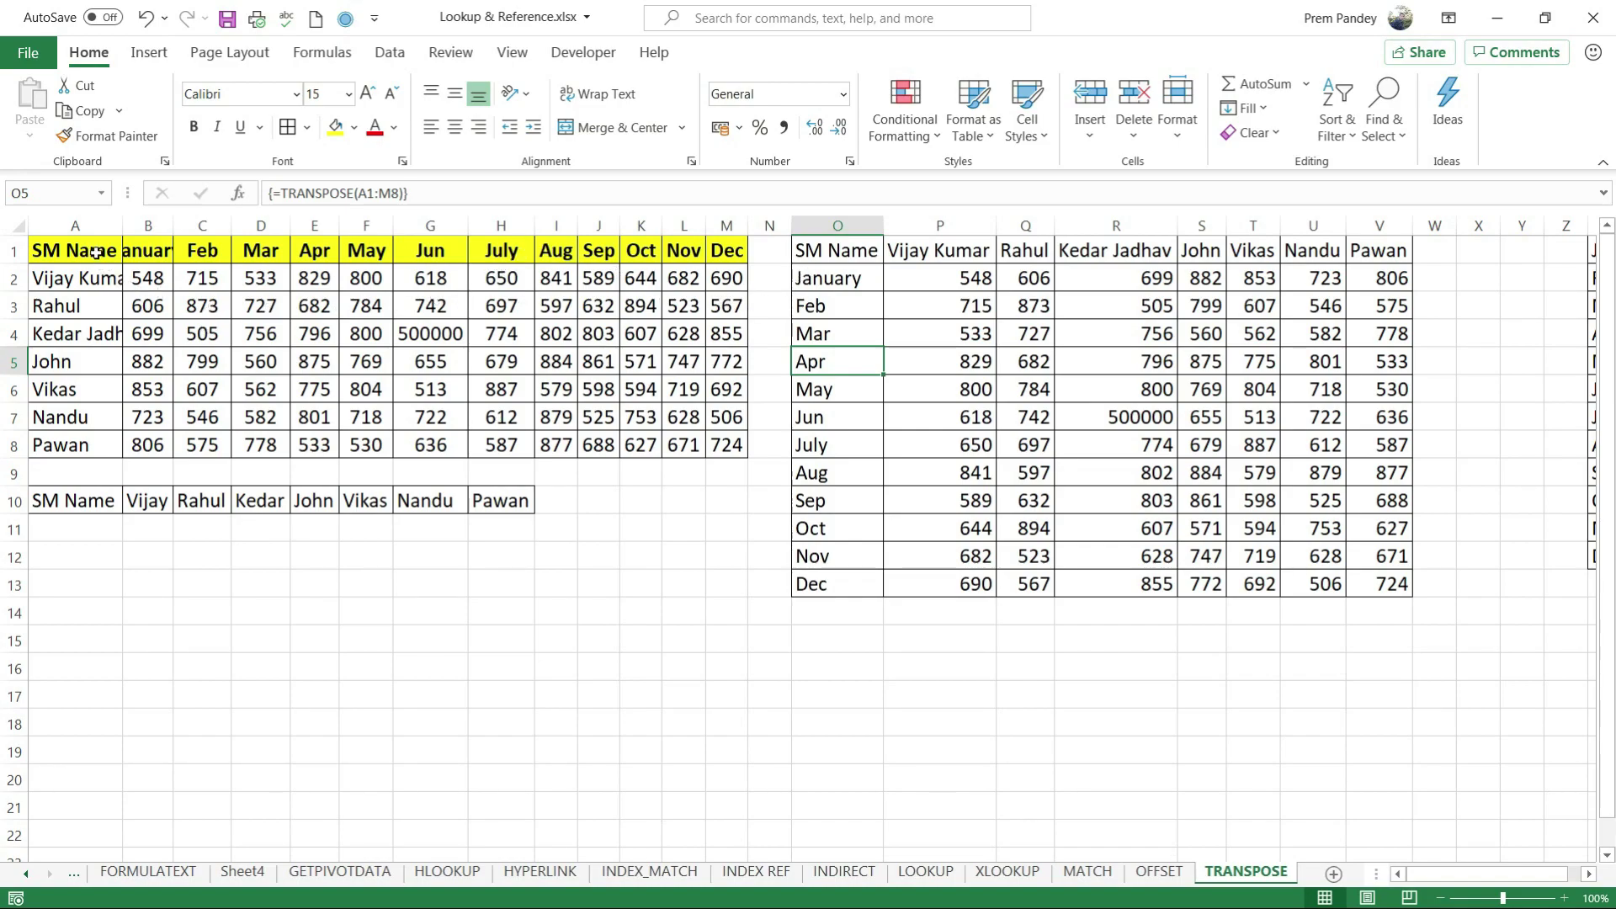
- Highlight the names in A1:A8 and mark A12:G12 as their destination
{"action": "left_click_drag", "start_coordinate": [96, 253], "coordinate": [97, 446]}
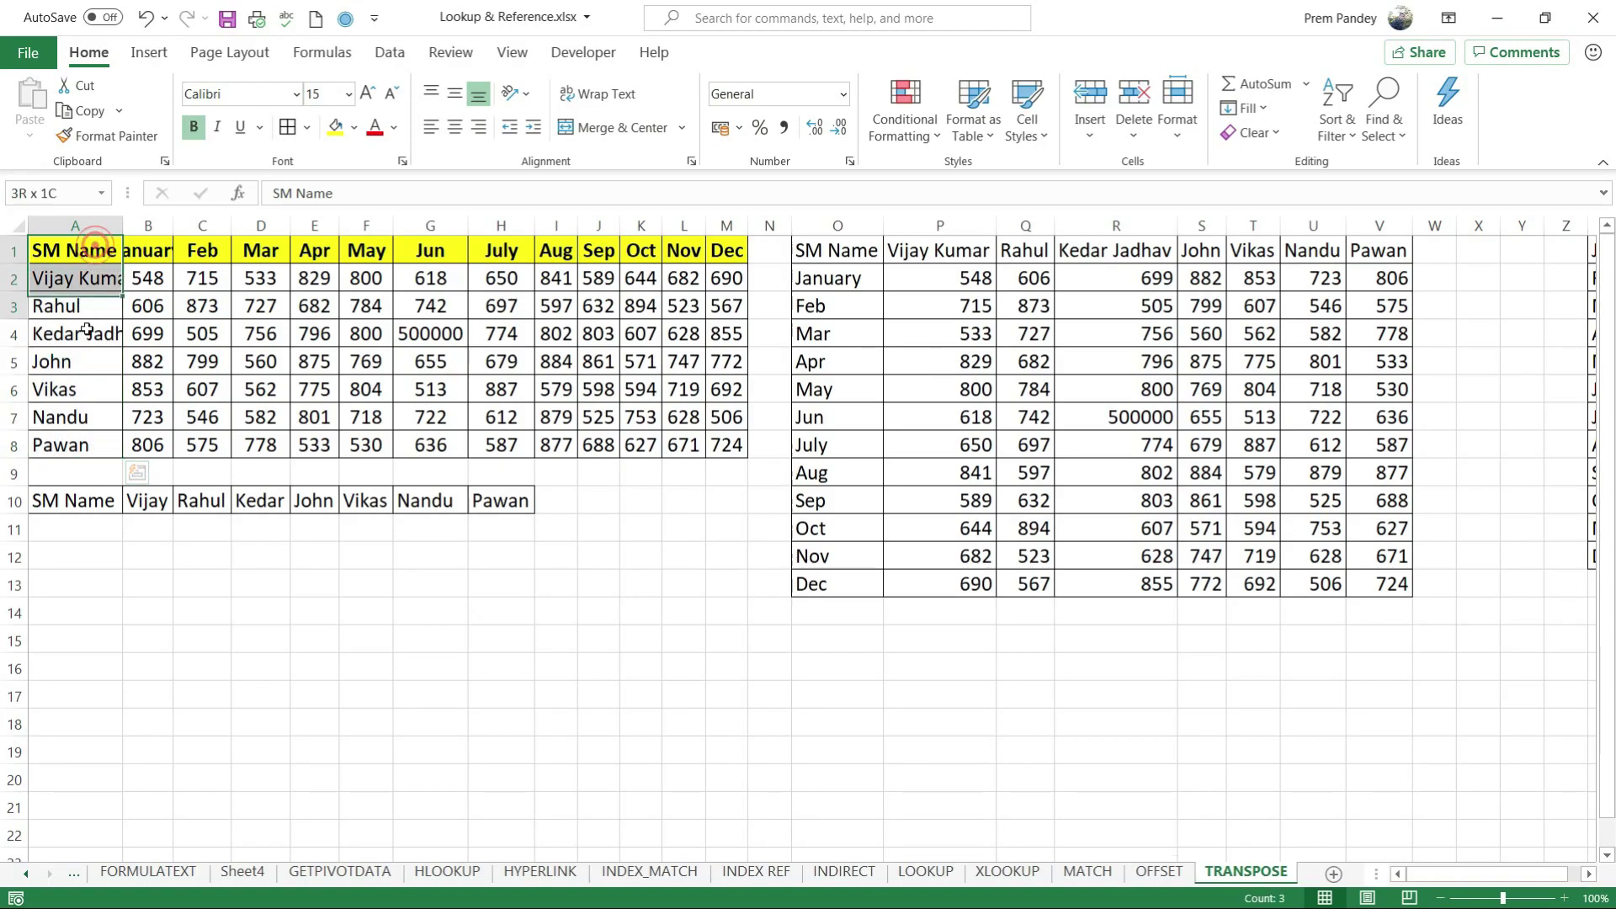
{"action": "left_click_drag", "start_coordinate": [94, 252], "coordinate": [87, 446]}
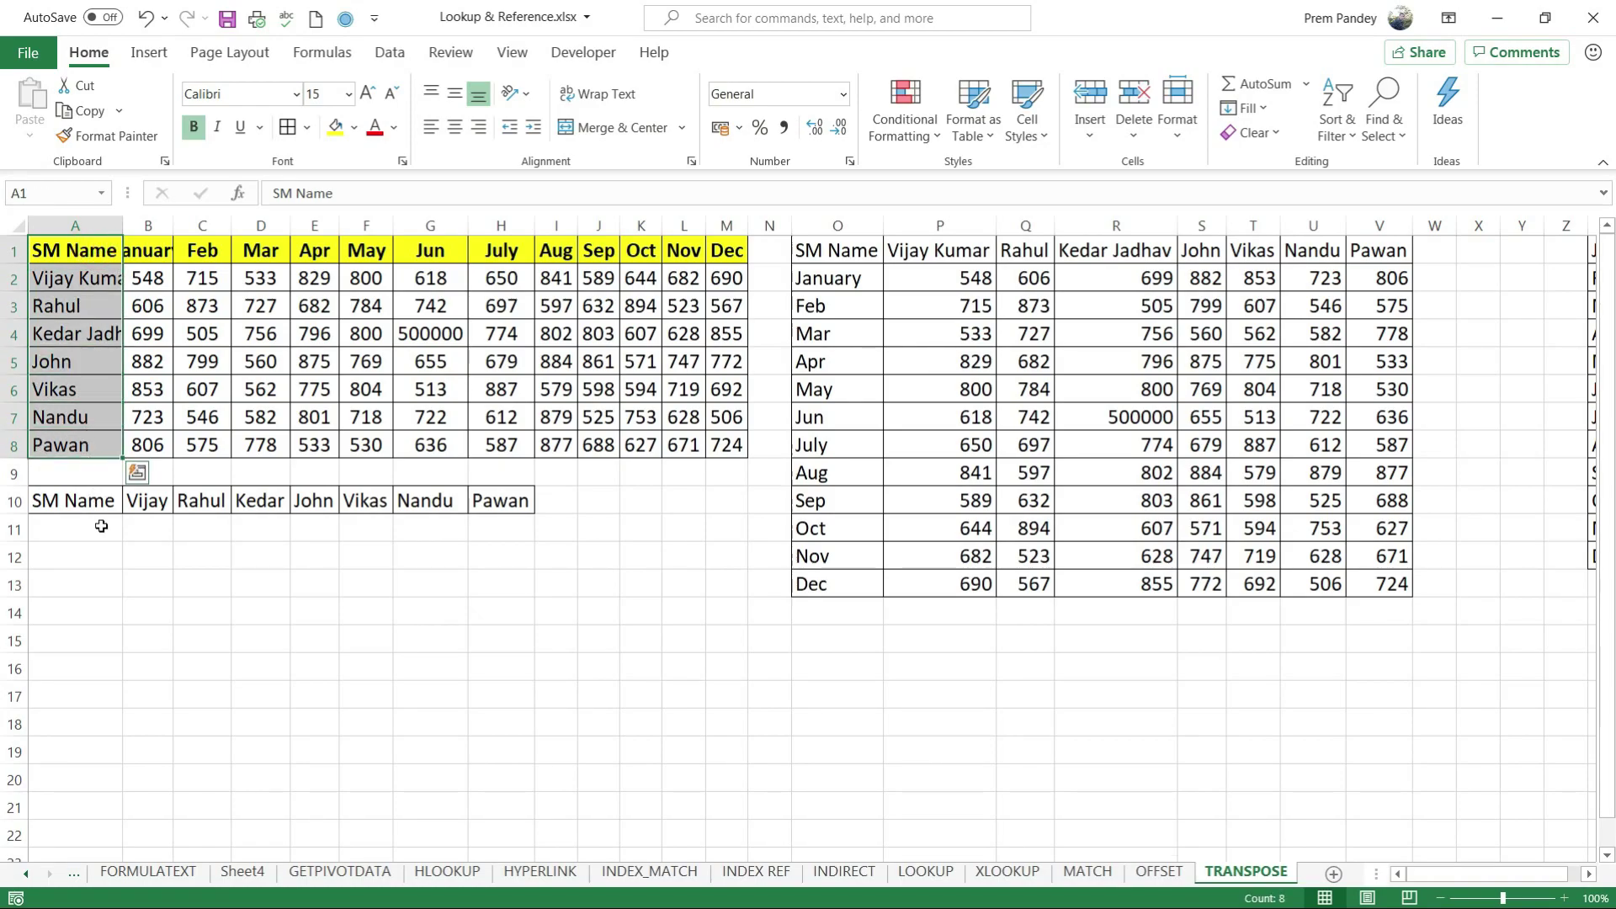
{"action": "left_click_drag", "start_coordinate": [99, 553], "coordinate": [418, 547]}
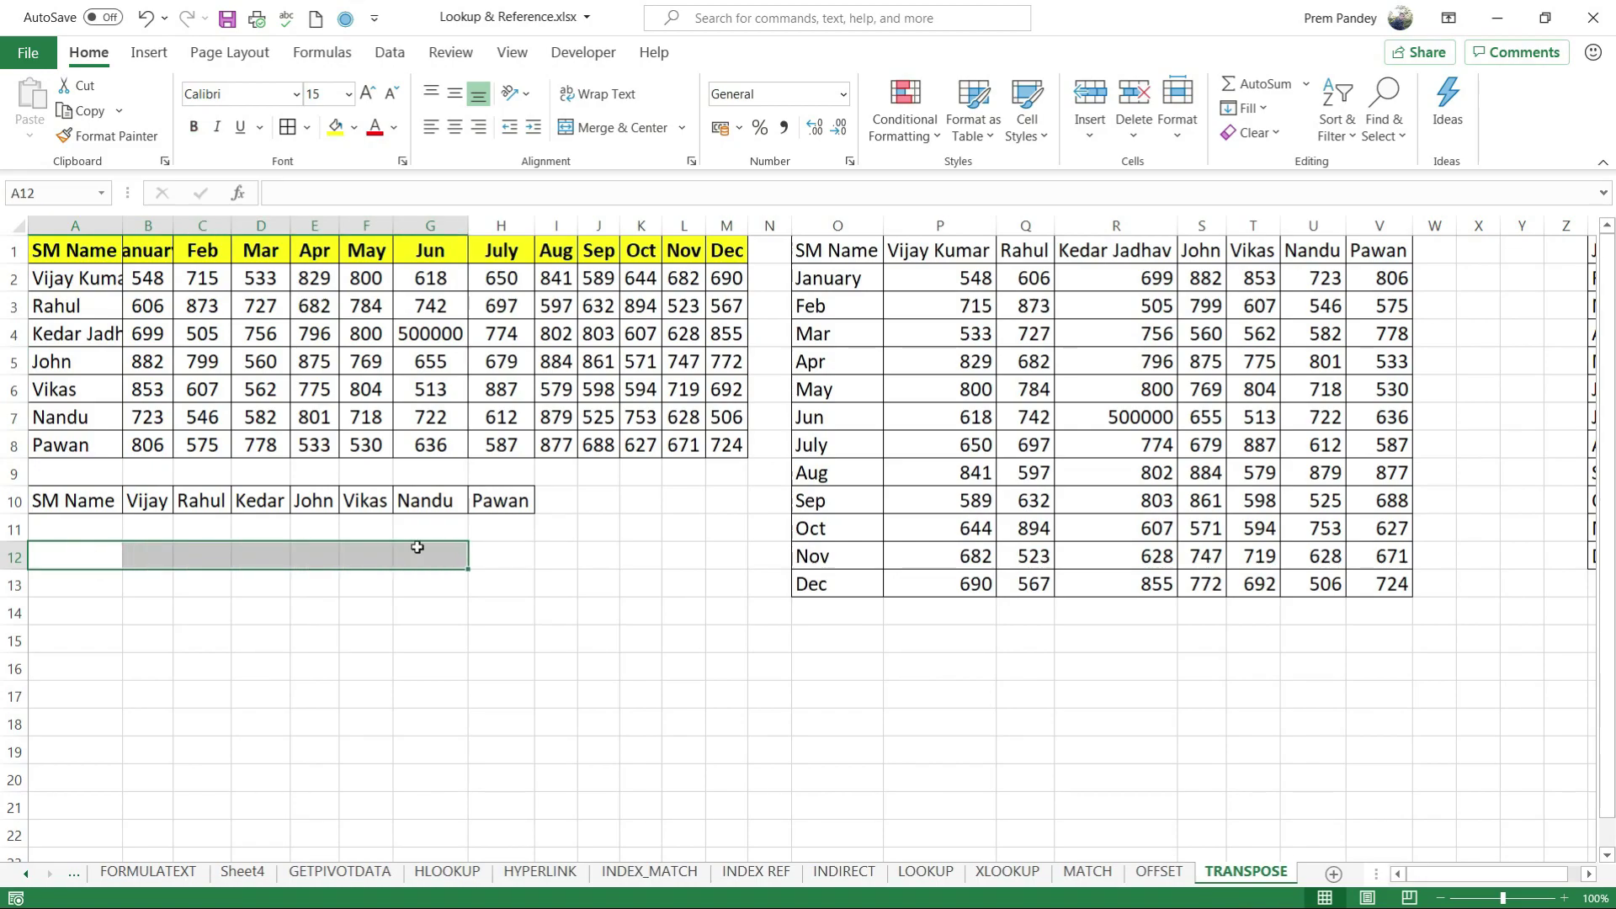
{"action": "type", "text": "=tra"}
{"action": "key", "text": "Tab"}
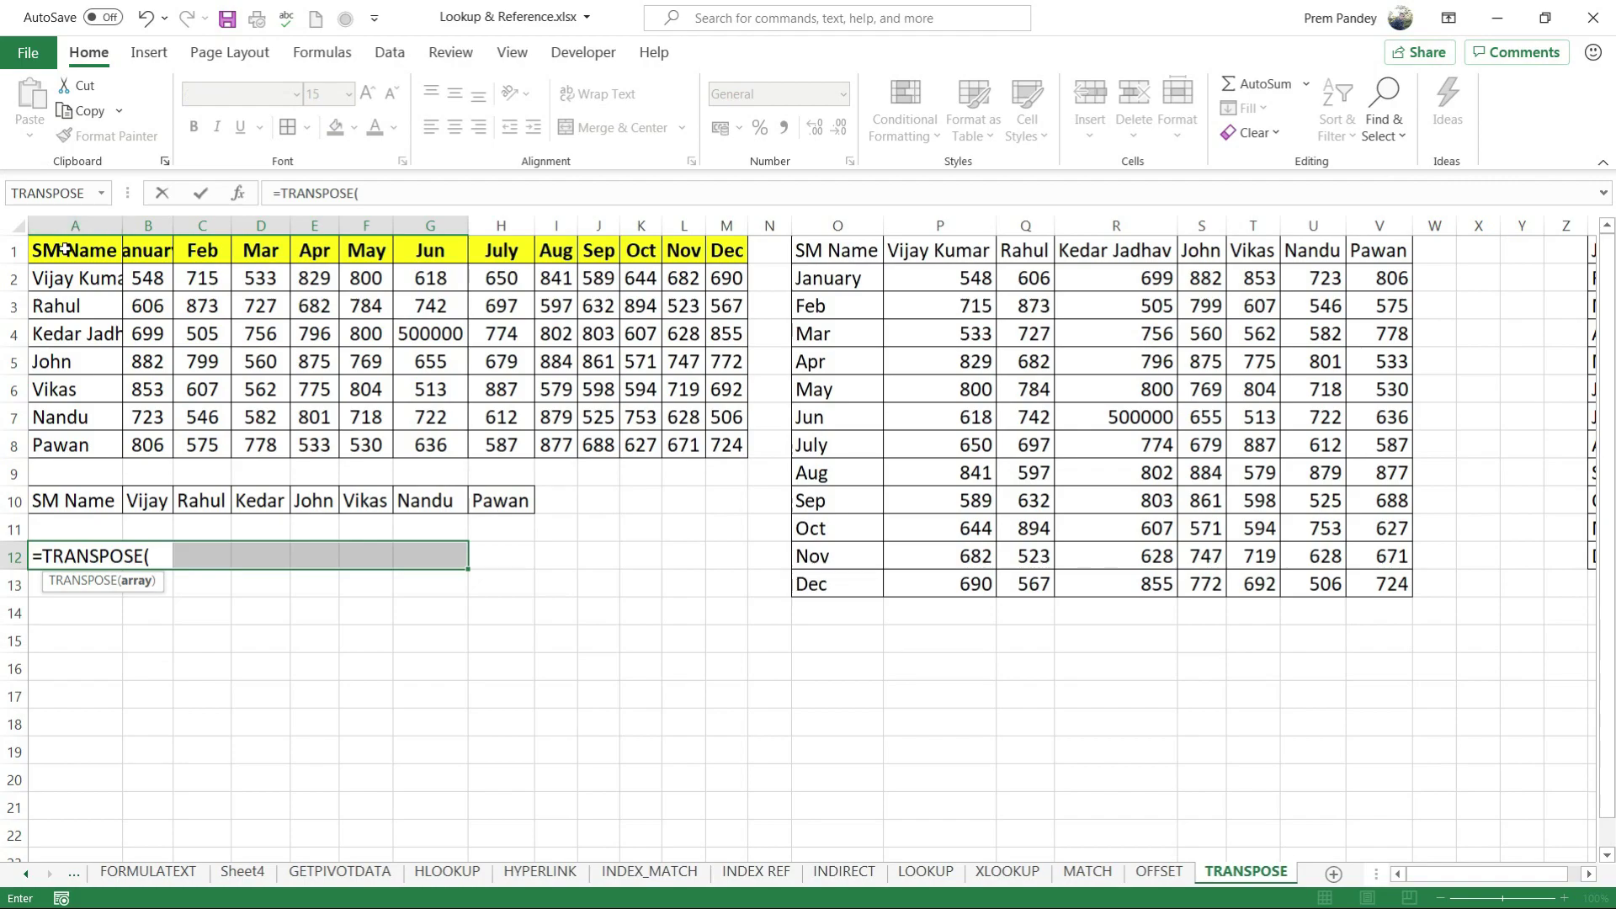
{"action": "left_click_drag", "start_coordinate": [65, 249], "coordinate": [99, 449]}
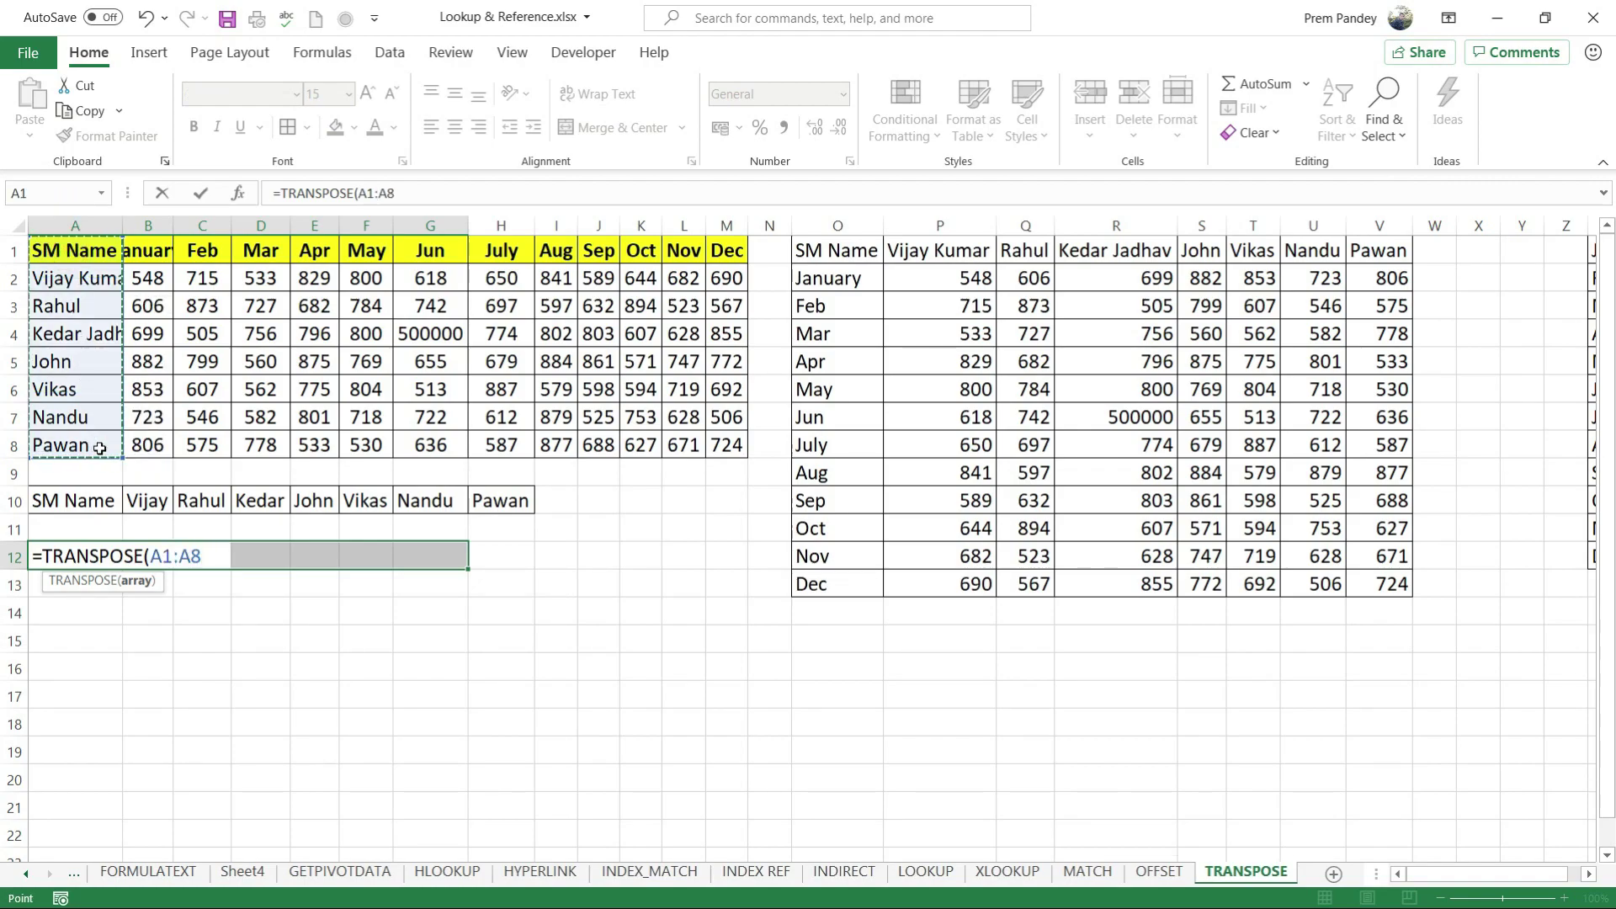
{"action": "type", "text": ")"}
{"action": "key", "text": "ctrl+shift+Return"}
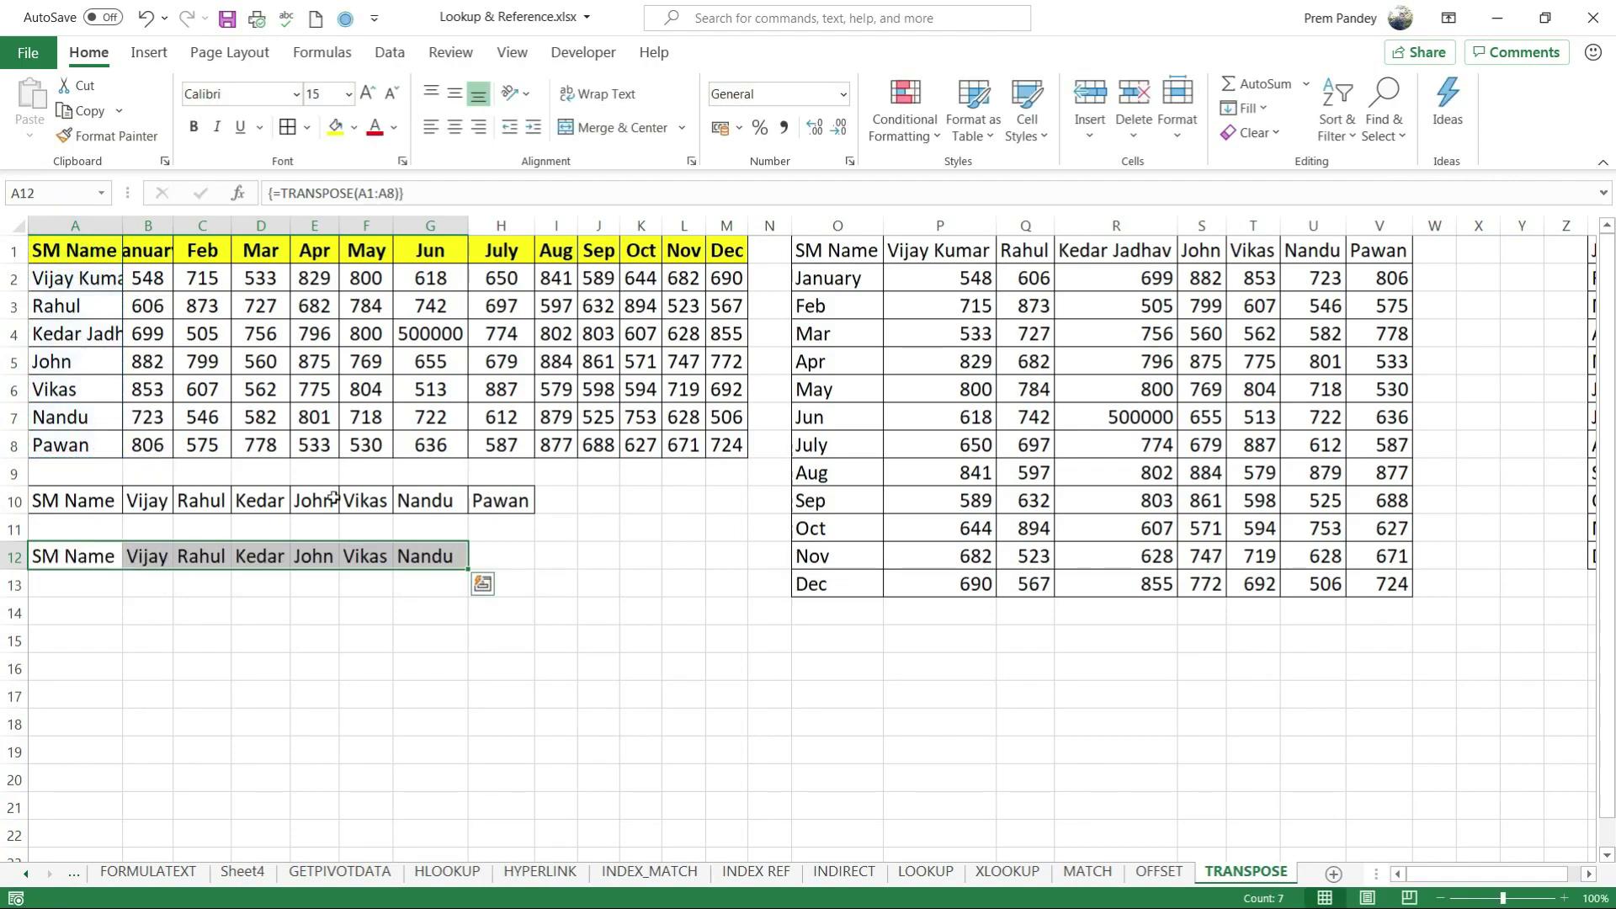
{"action": "left_click", "coordinate": [425, 554]}
{"action": "left_click", "coordinate": [76, 445]}
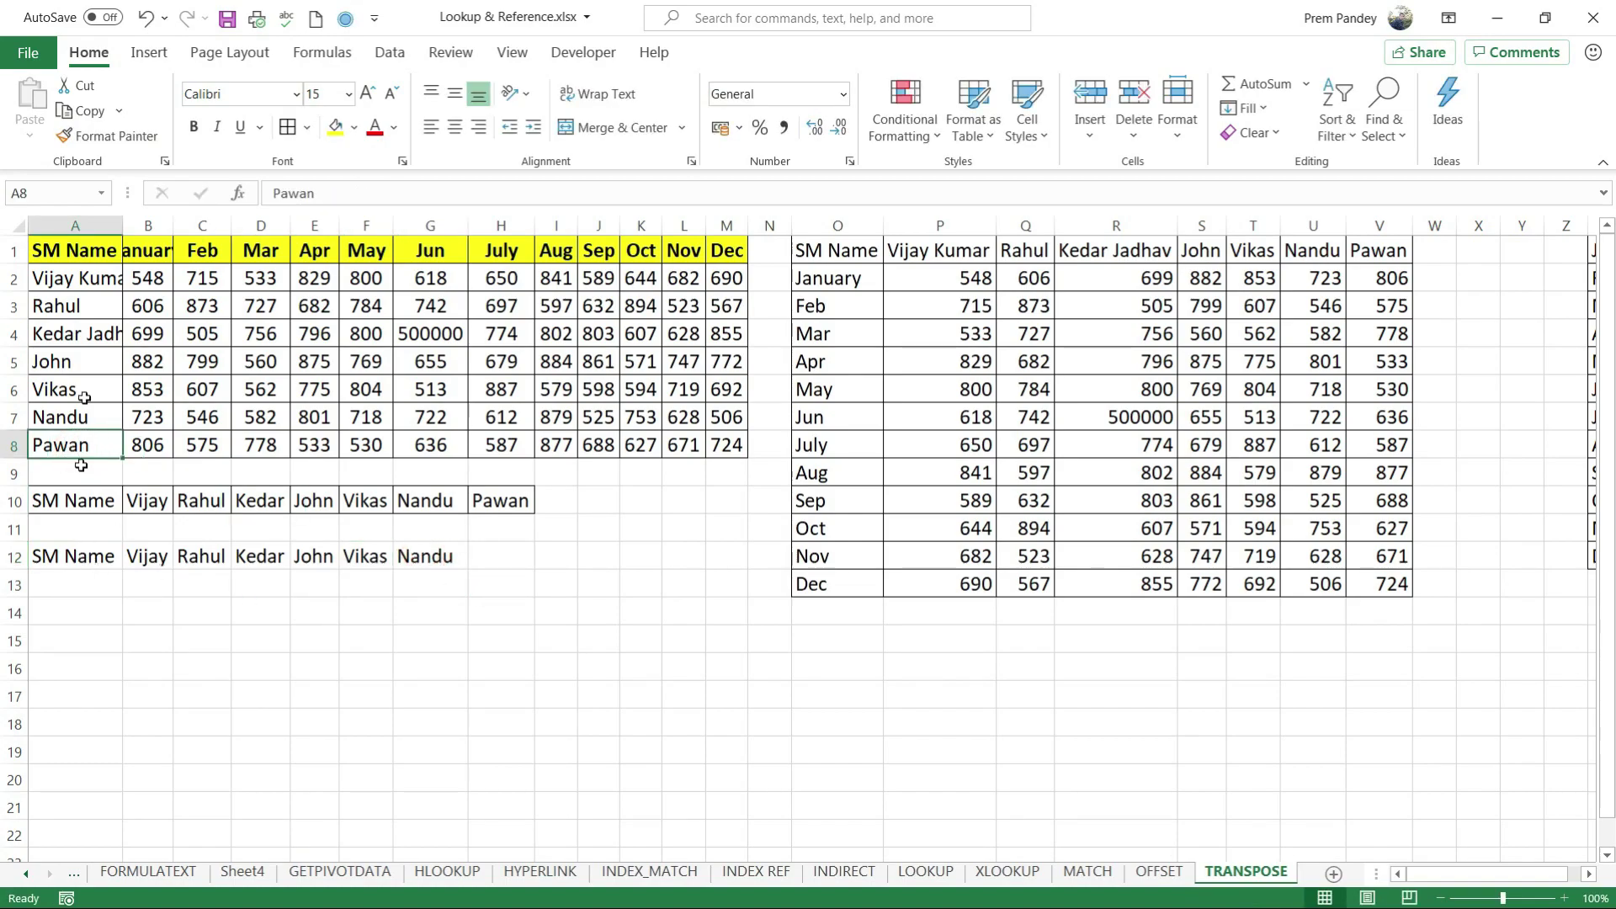
{"action": "left_click_drag", "start_coordinate": [88, 253], "coordinate": [98, 448]}
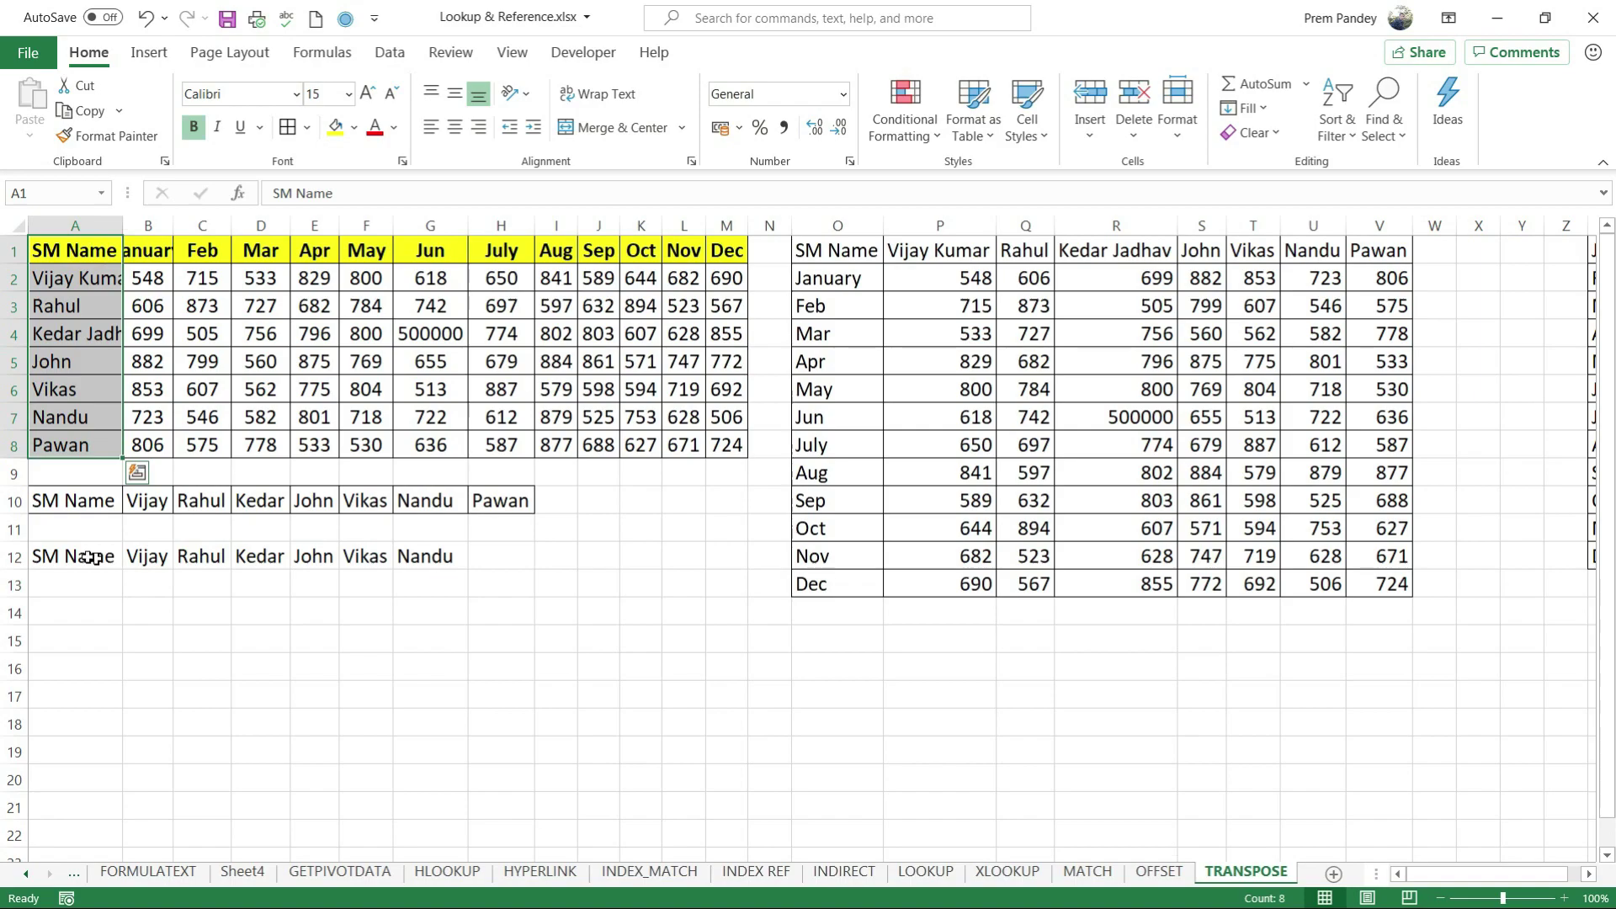
{"action": "left_click_drag", "start_coordinate": [73, 557], "coordinate": [428, 556]}
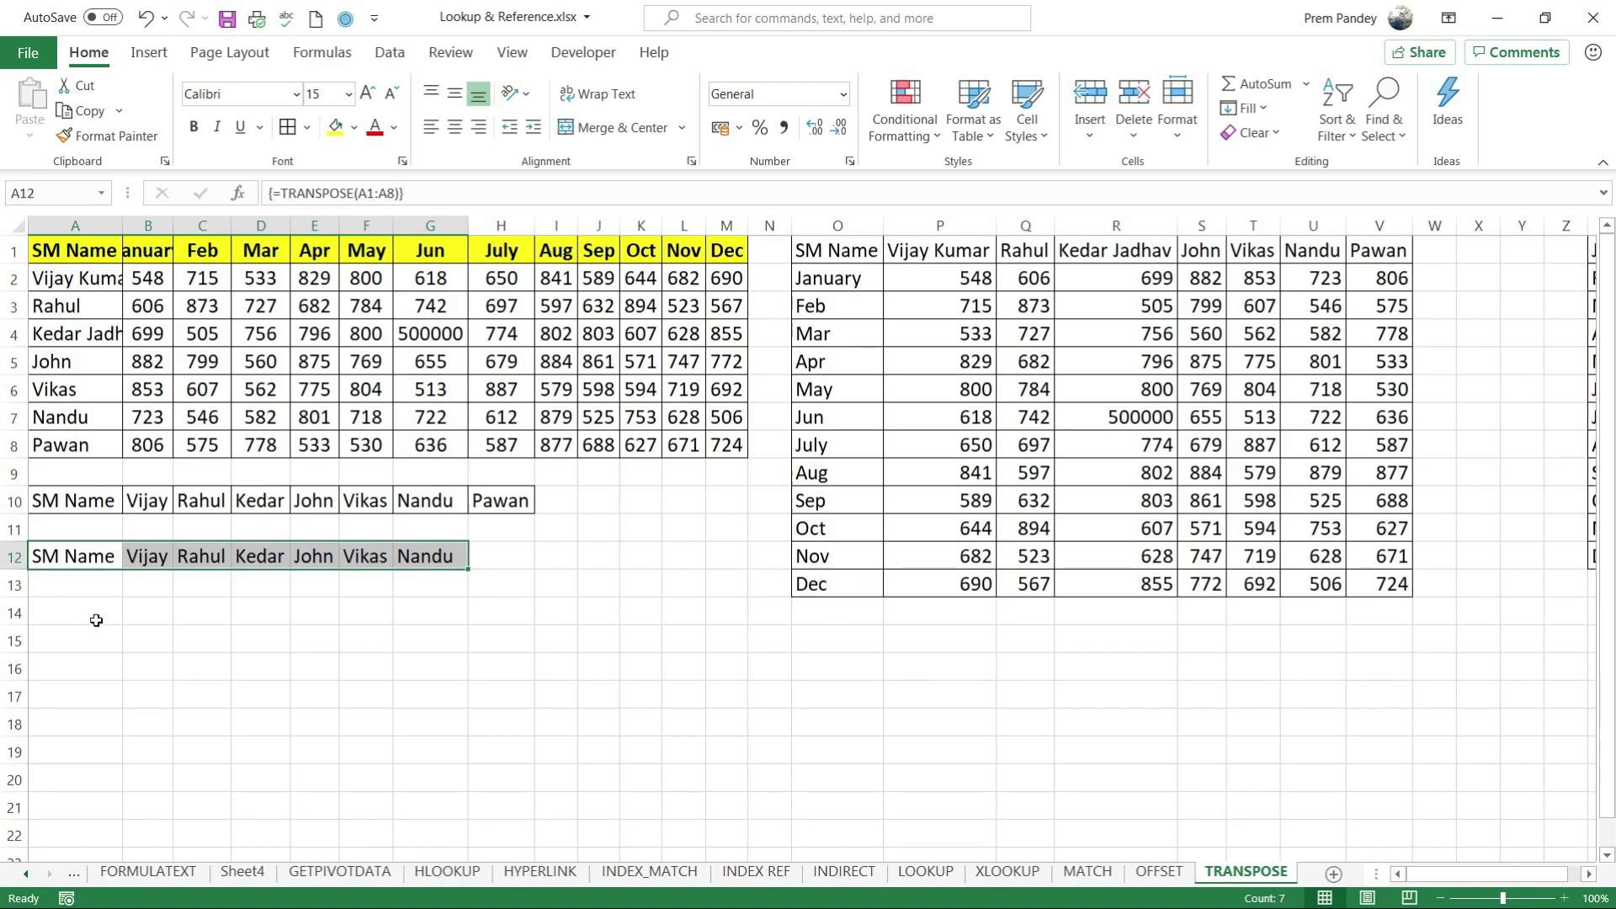
{"action": "left_click_drag", "start_coordinate": [68, 614], "coordinate": [867, 606]}
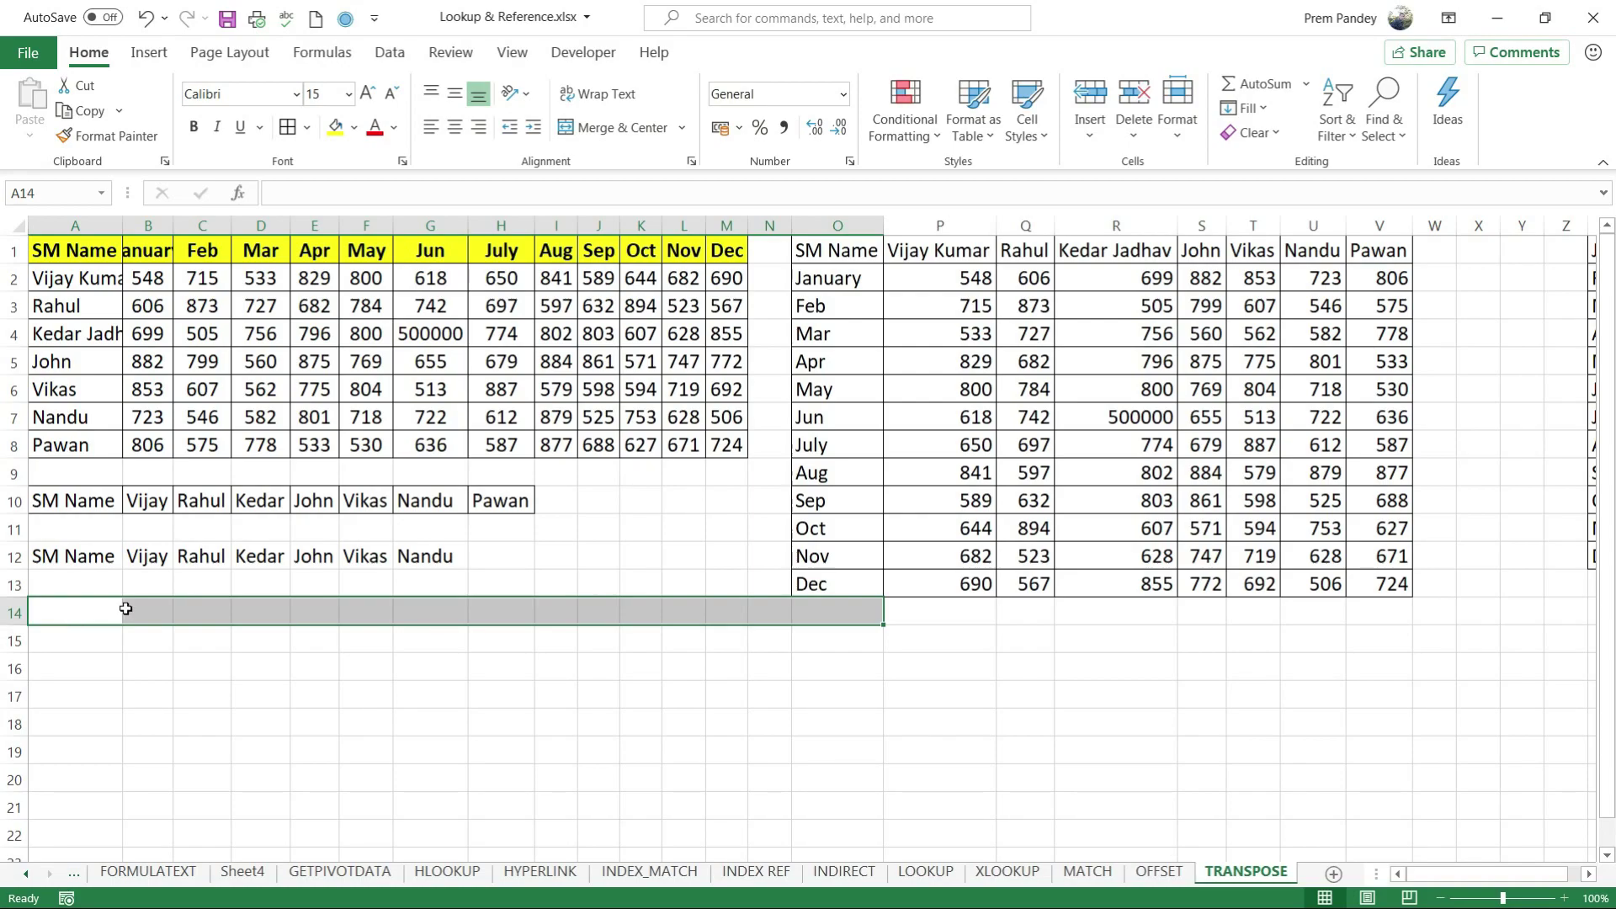
- Enter {=TRANSPOSE(A1:A8)} as an array formula across A14:O14
{"action": "type", "text": "=tra"}
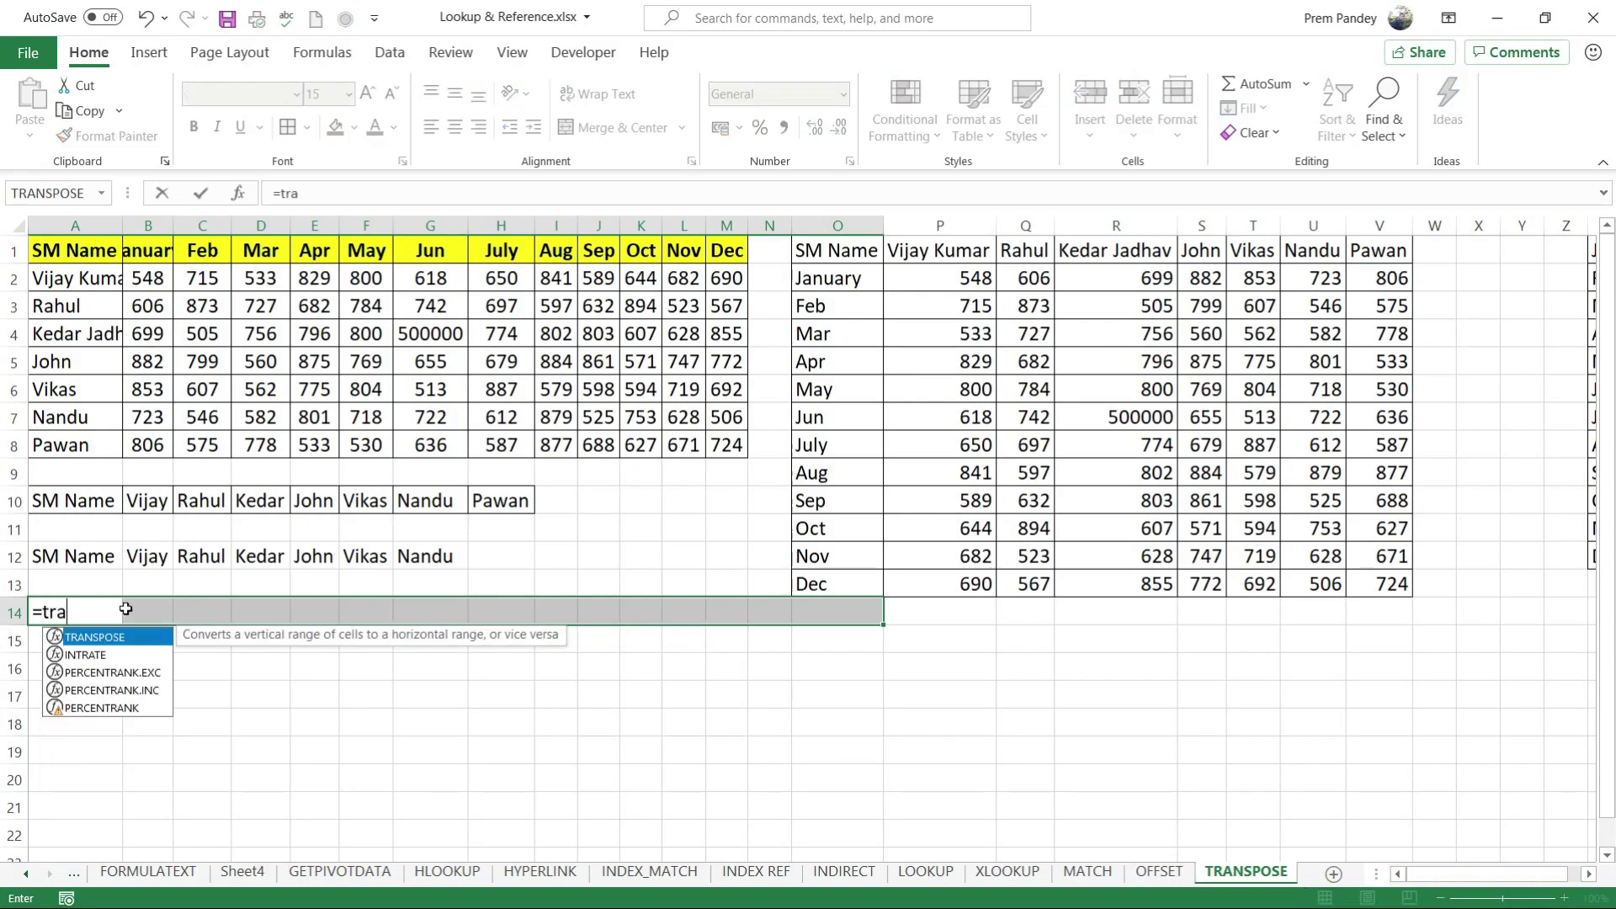
{"action": "key", "text": "Tab"}
{"action": "left_click_drag", "start_coordinate": [96, 250], "coordinate": [90, 447]}
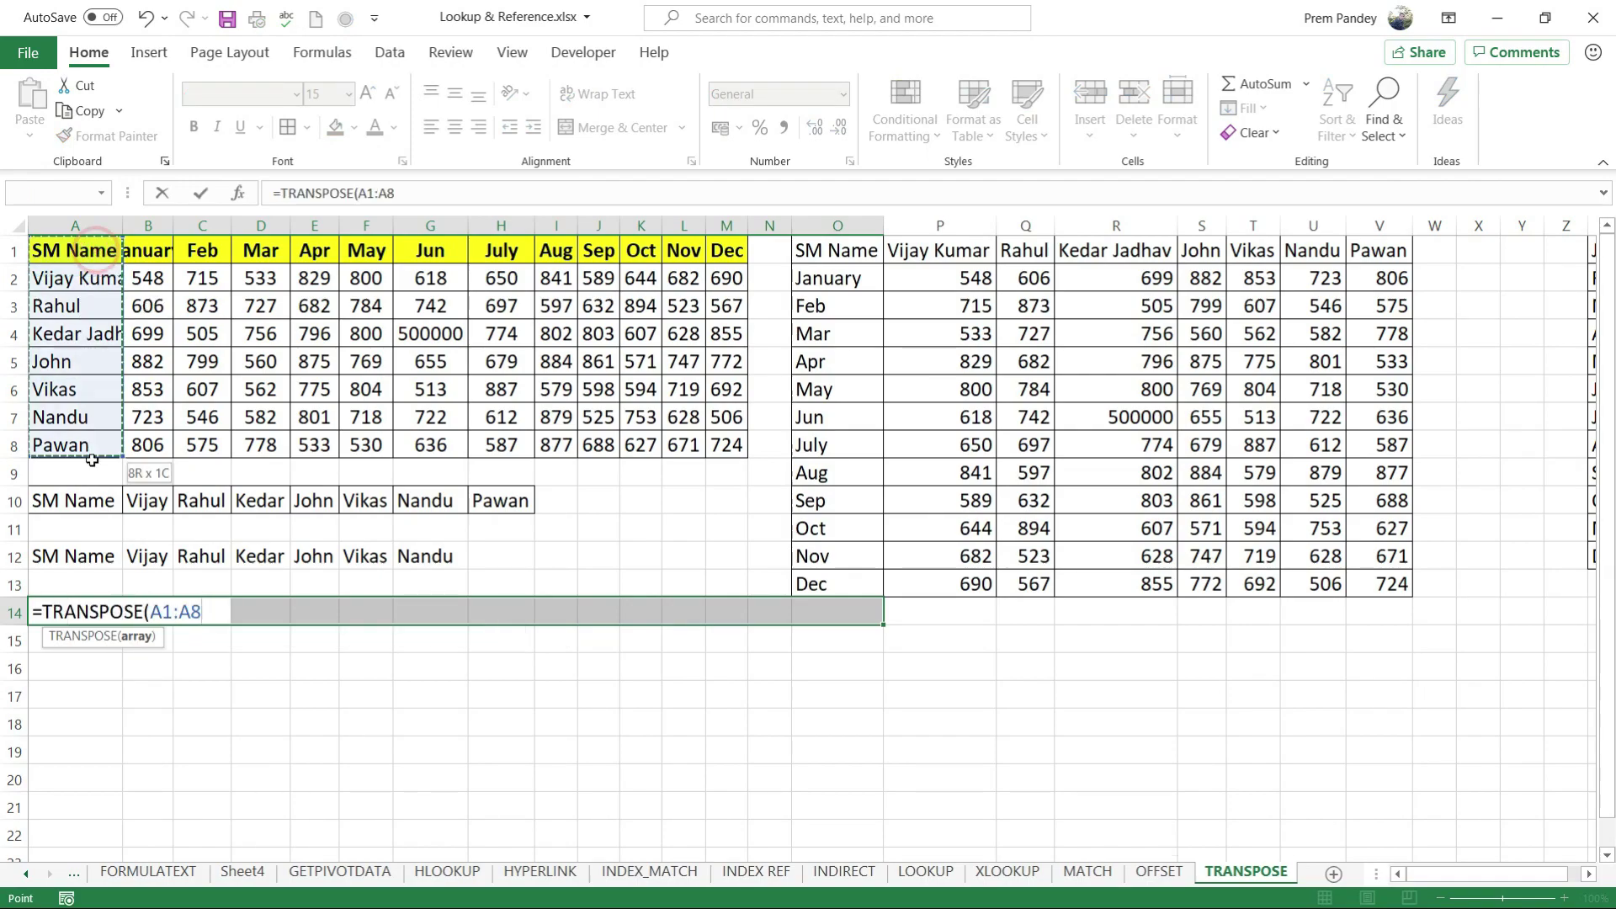
{"action": "type", "text": ")"}
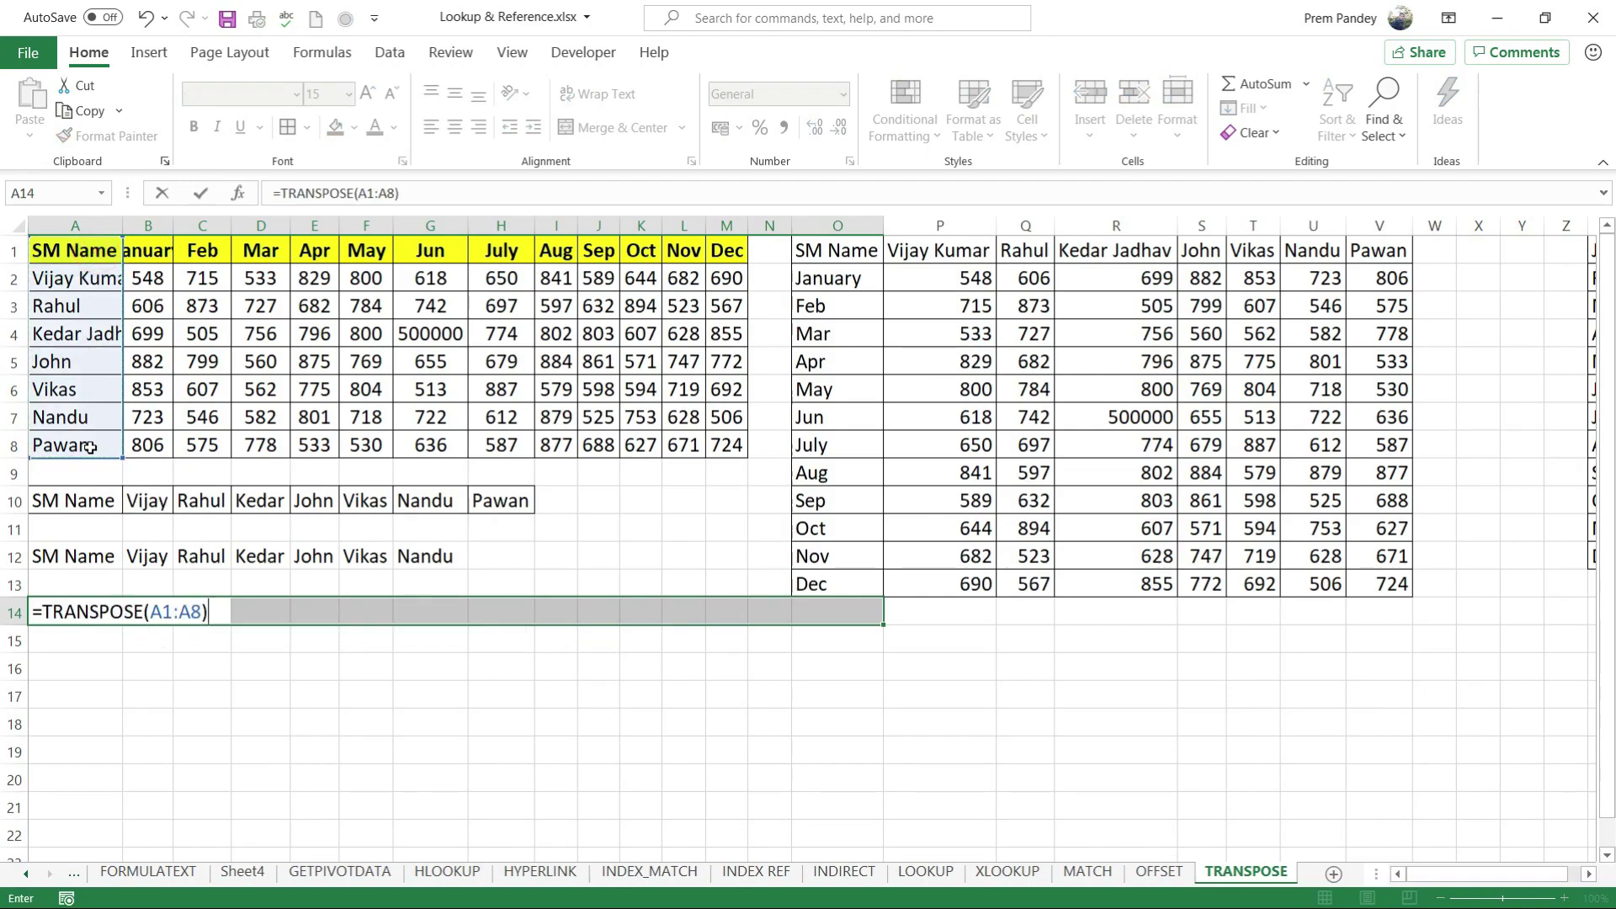
{"action": "key", "text": "ctrl+shift+Return"}
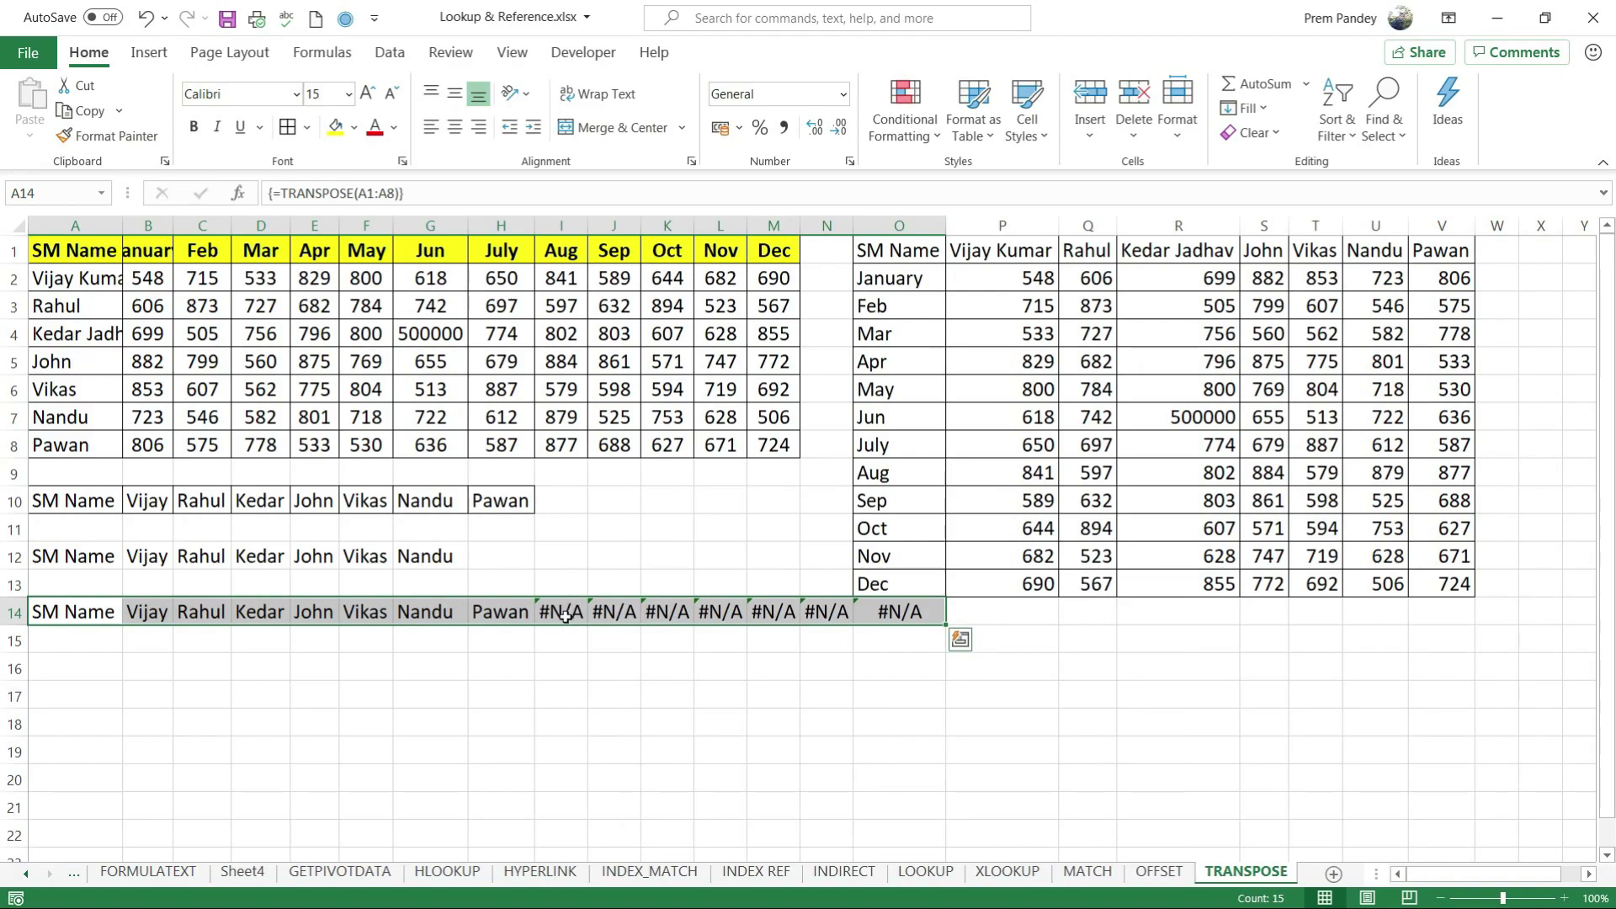
- Highlight the #N/A cells in I14:O14, then select row 16 for another transpose
{"action": "left_click_drag", "start_coordinate": [565, 613], "coordinate": [884, 612]}
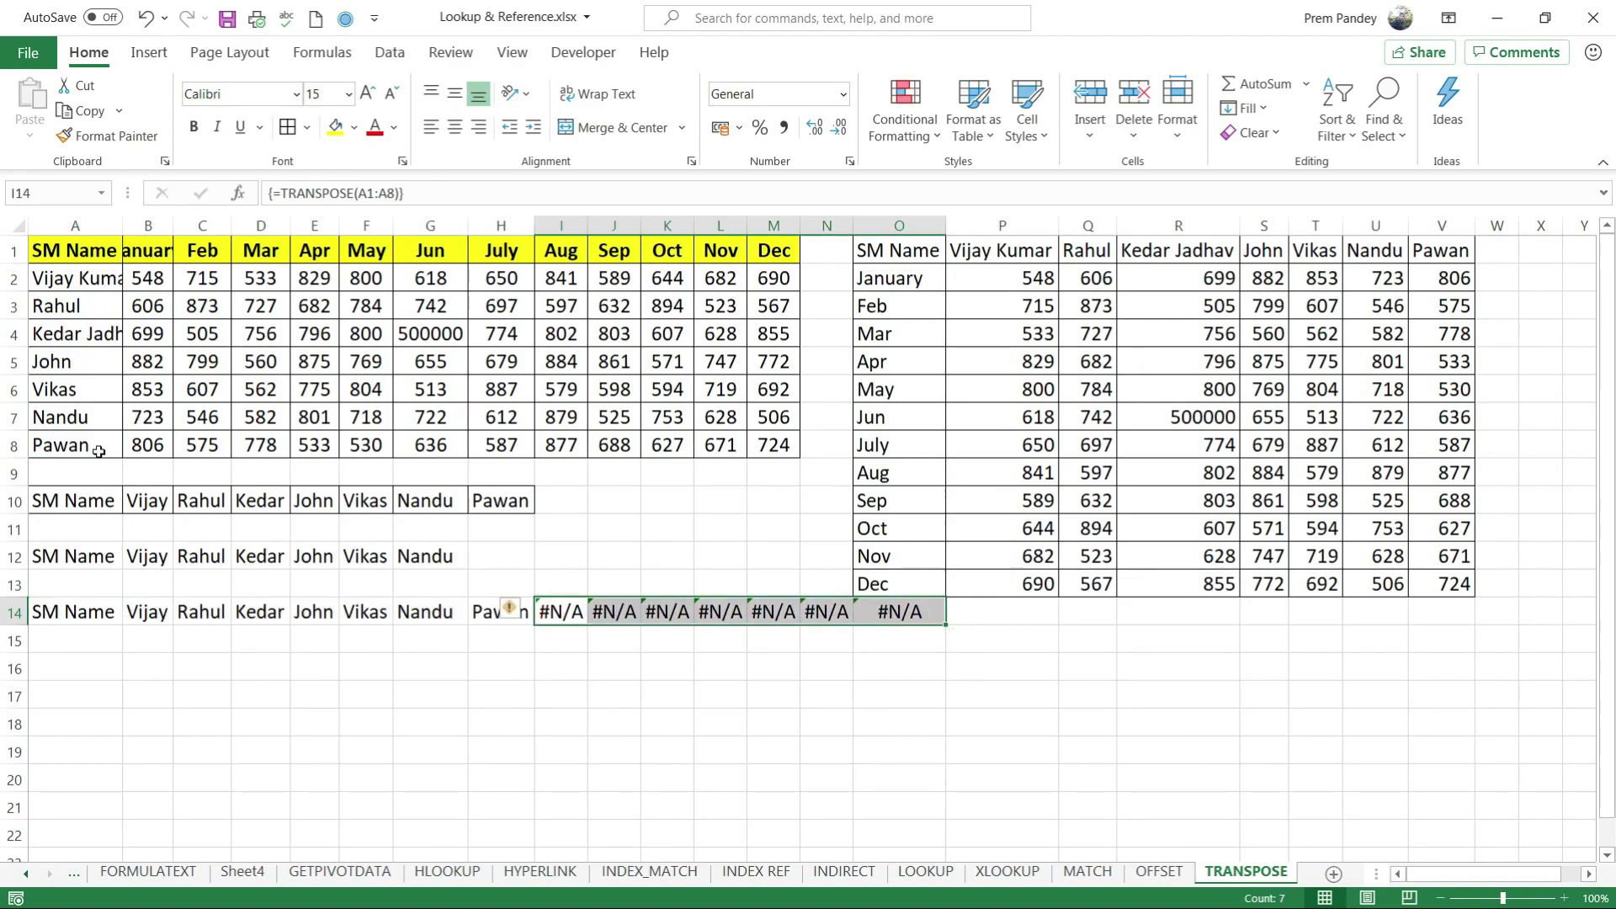
{"action": "left_click", "coordinate": [100, 649]}
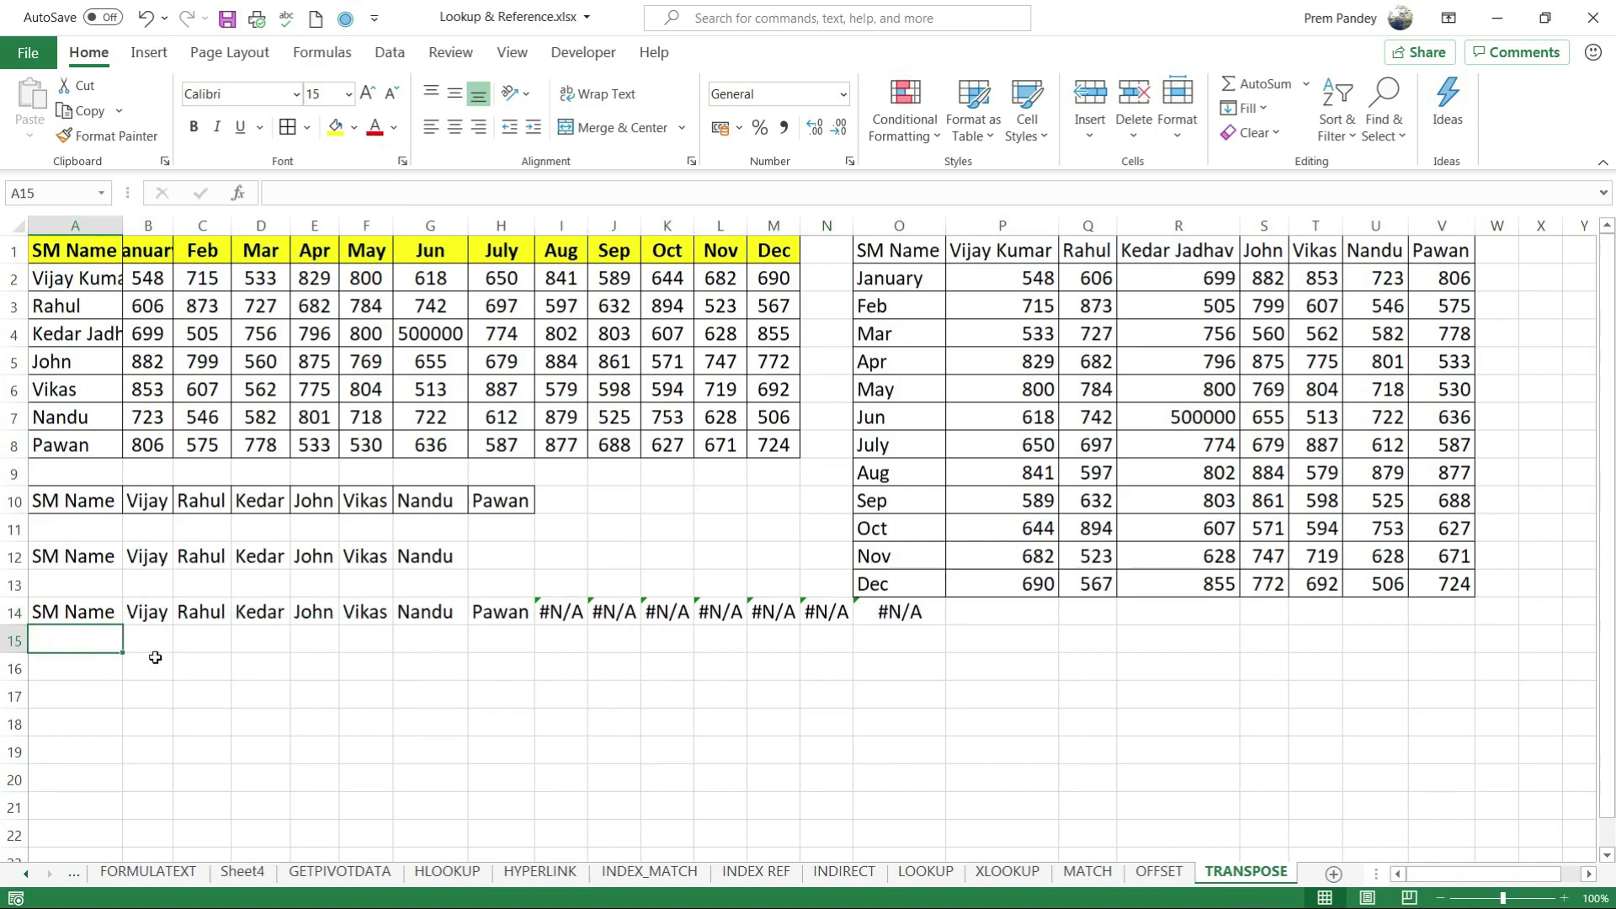
{"action": "left_click", "coordinate": [169, 656]}
{"action": "key", "text": "shift+space"}
{"action": "type", "text": "="}
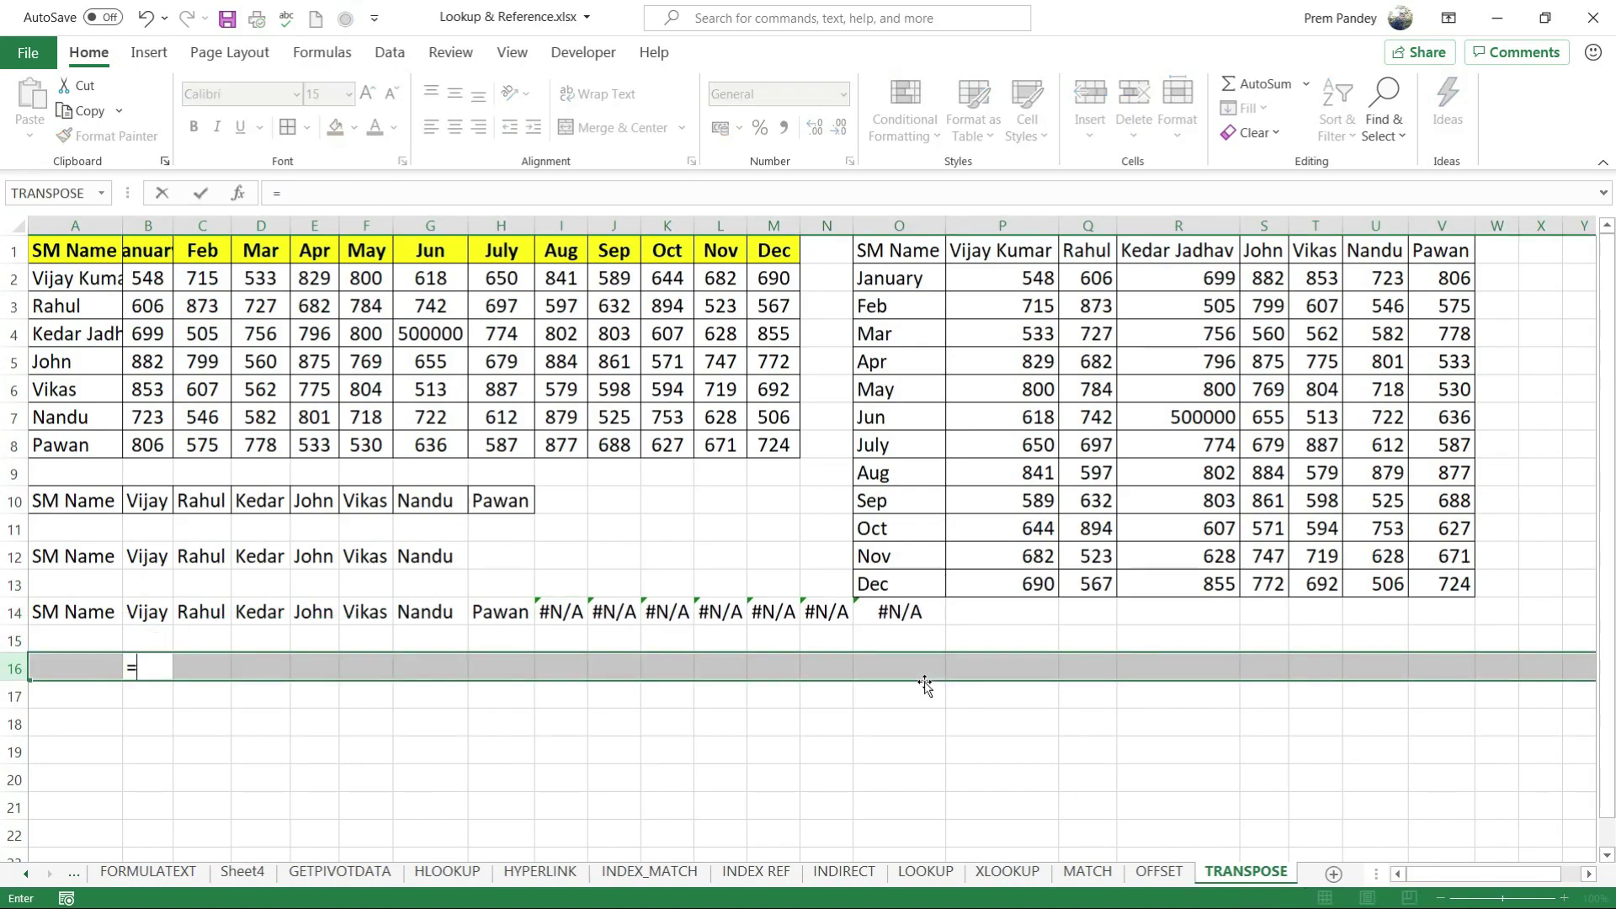
{"action": "type", "text": "tra"}
{"action": "key", "text": "Tab"}
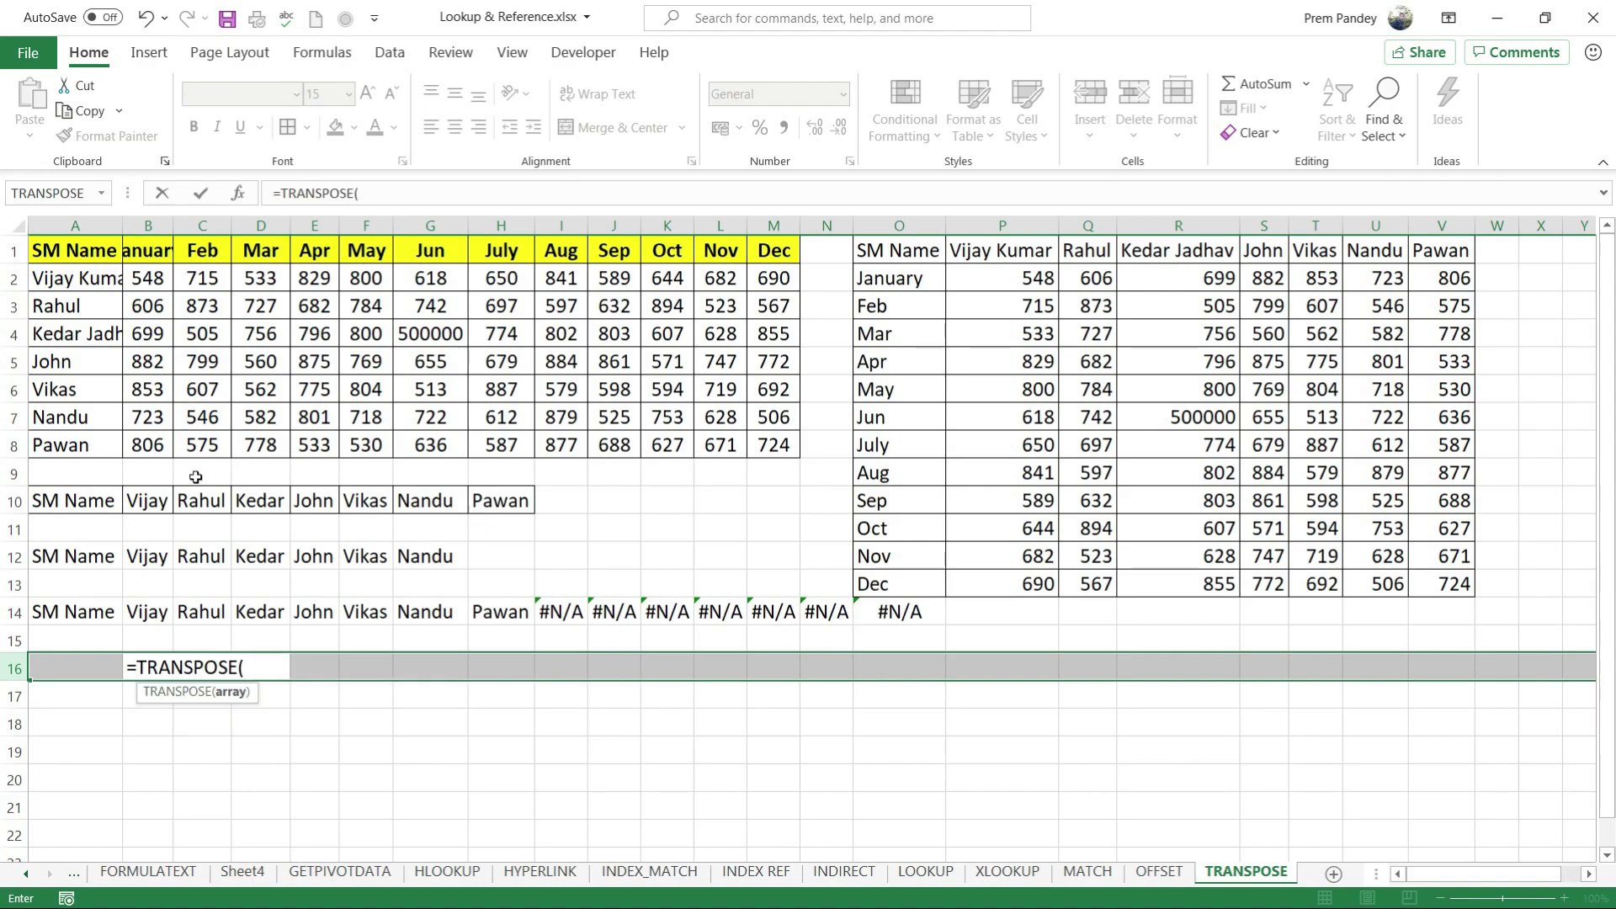
{"action": "left_click", "coordinate": [48, 229]}
{"action": "type", "text": ")"}
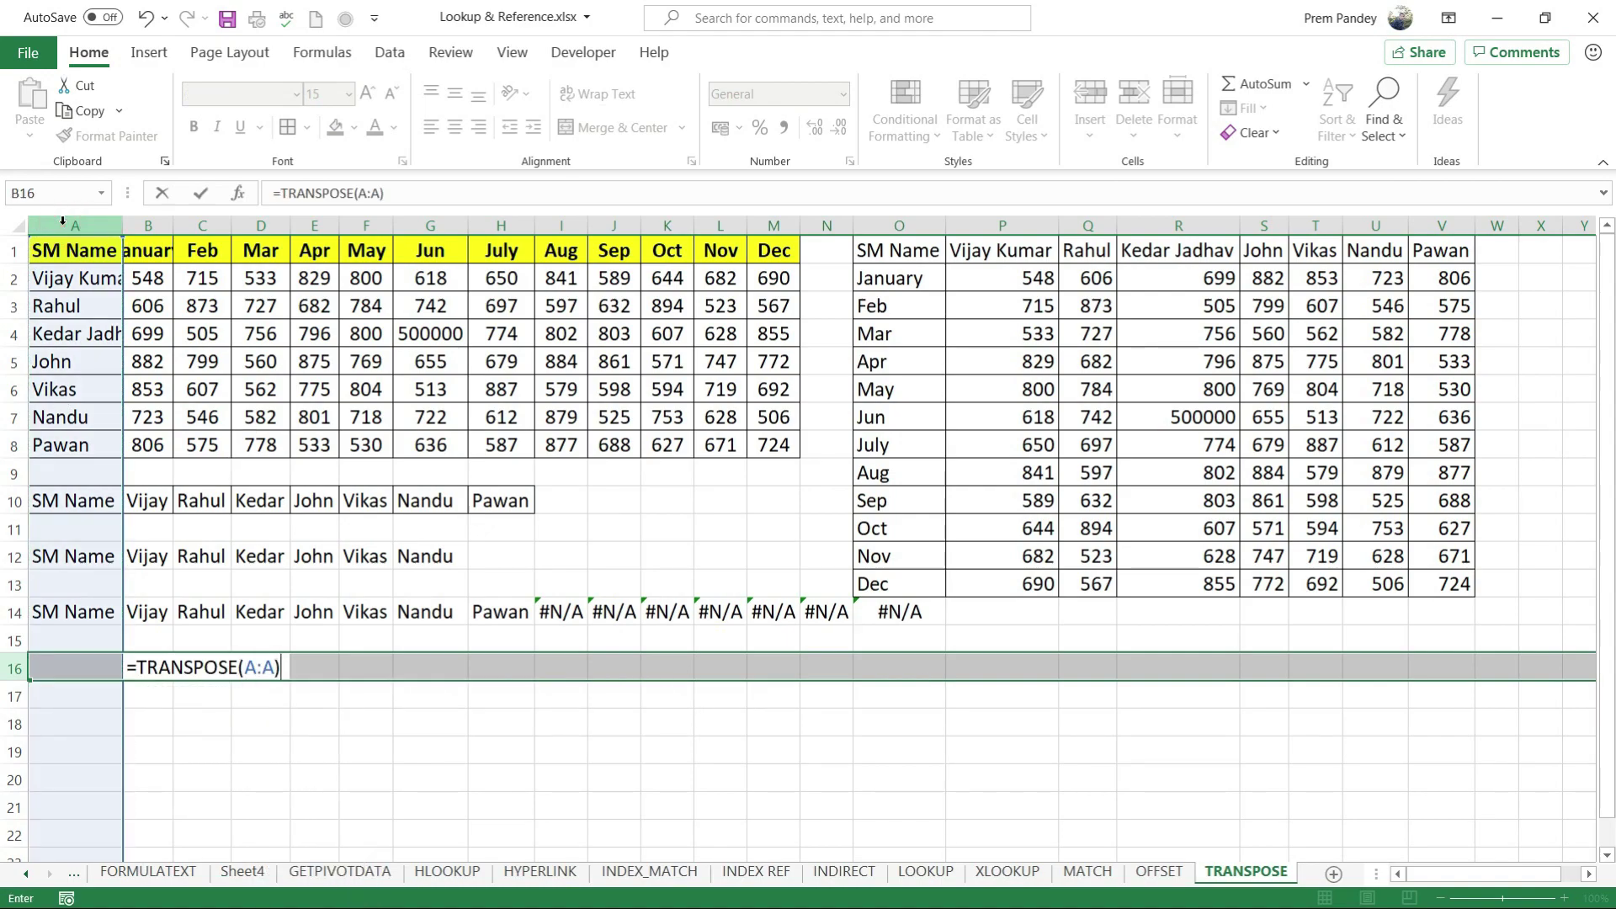
{"action": "key", "text": "ctrl+shift+Return"}
{"action": "left_click", "coordinate": [256, 671]}
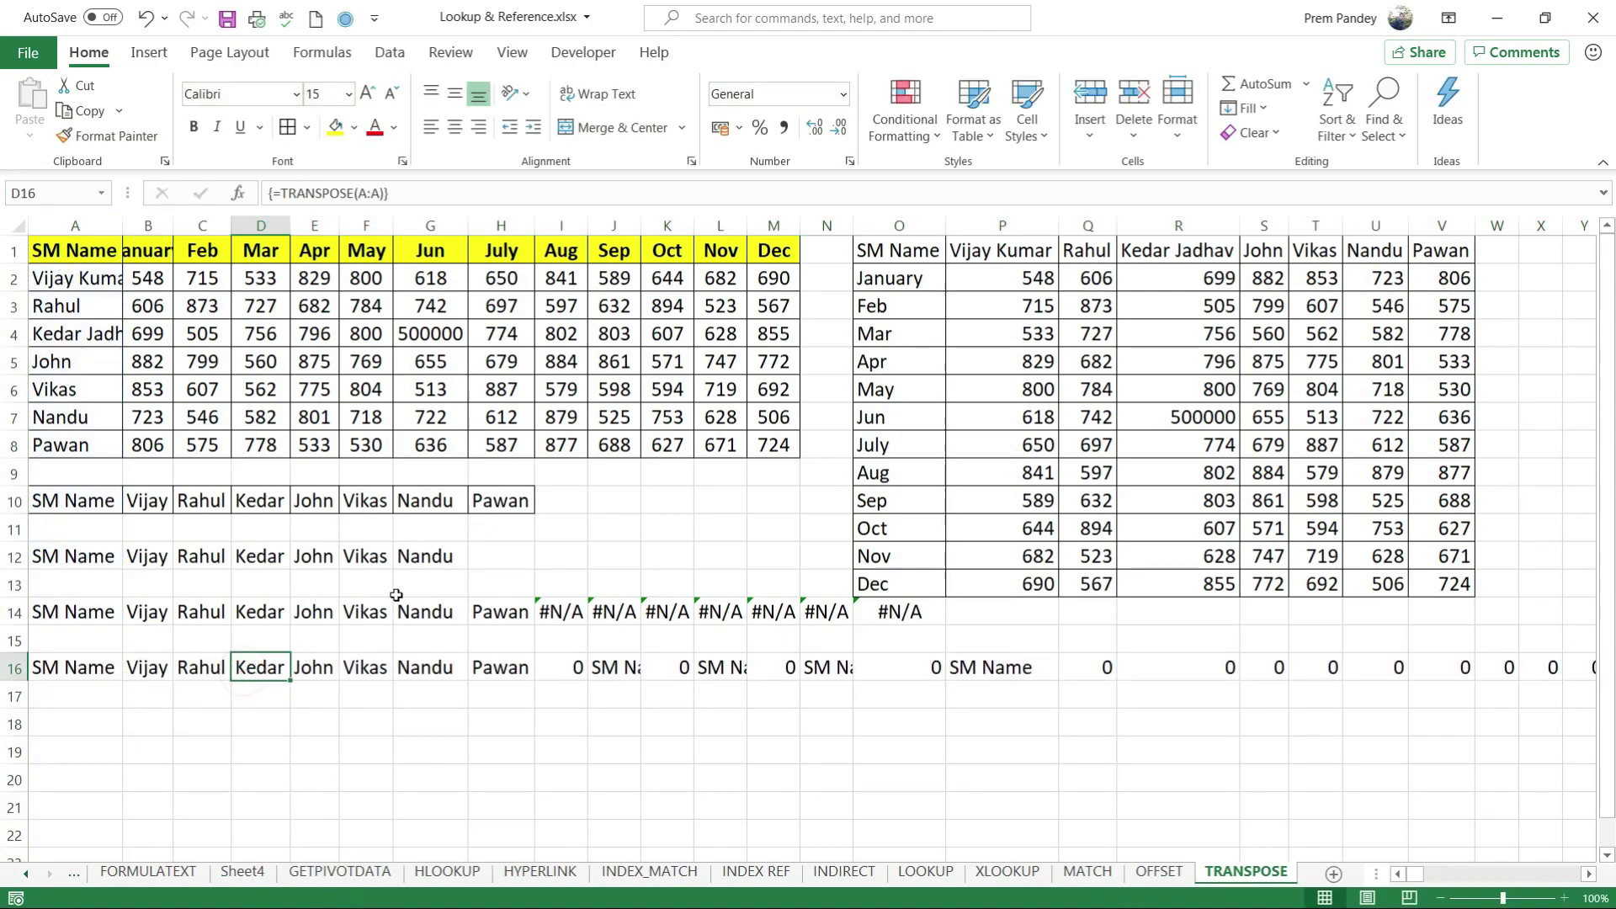
{"action": "left_click_drag", "start_coordinate": [1002, 671], "coordinate": [1267, 669]}
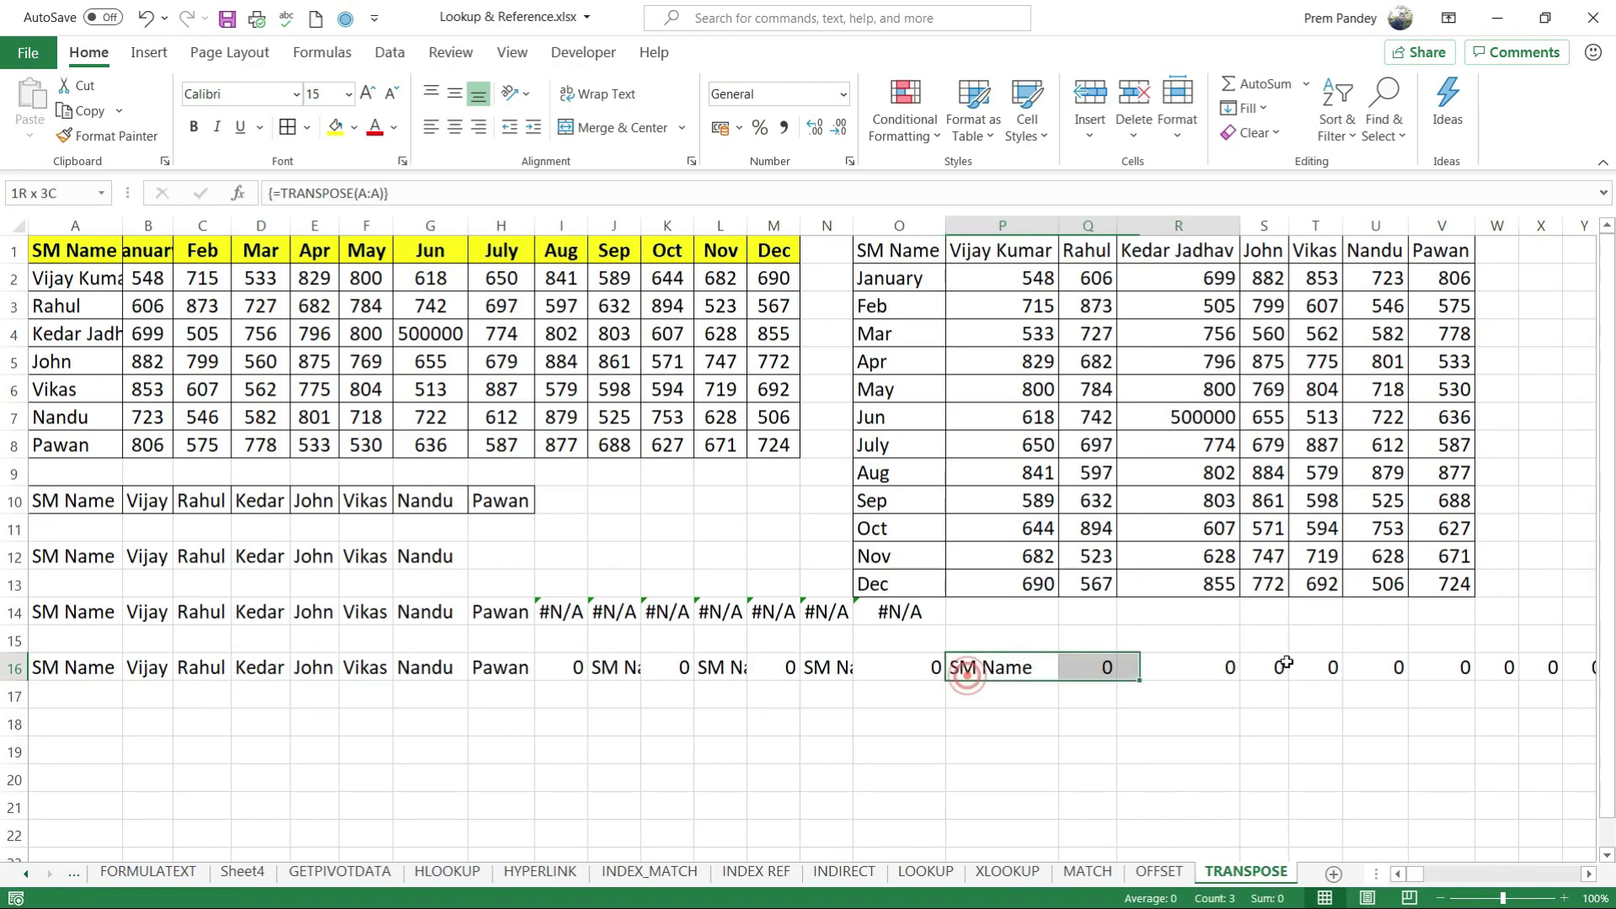
{"action": "left_click", "coordinate": [199, 660]}
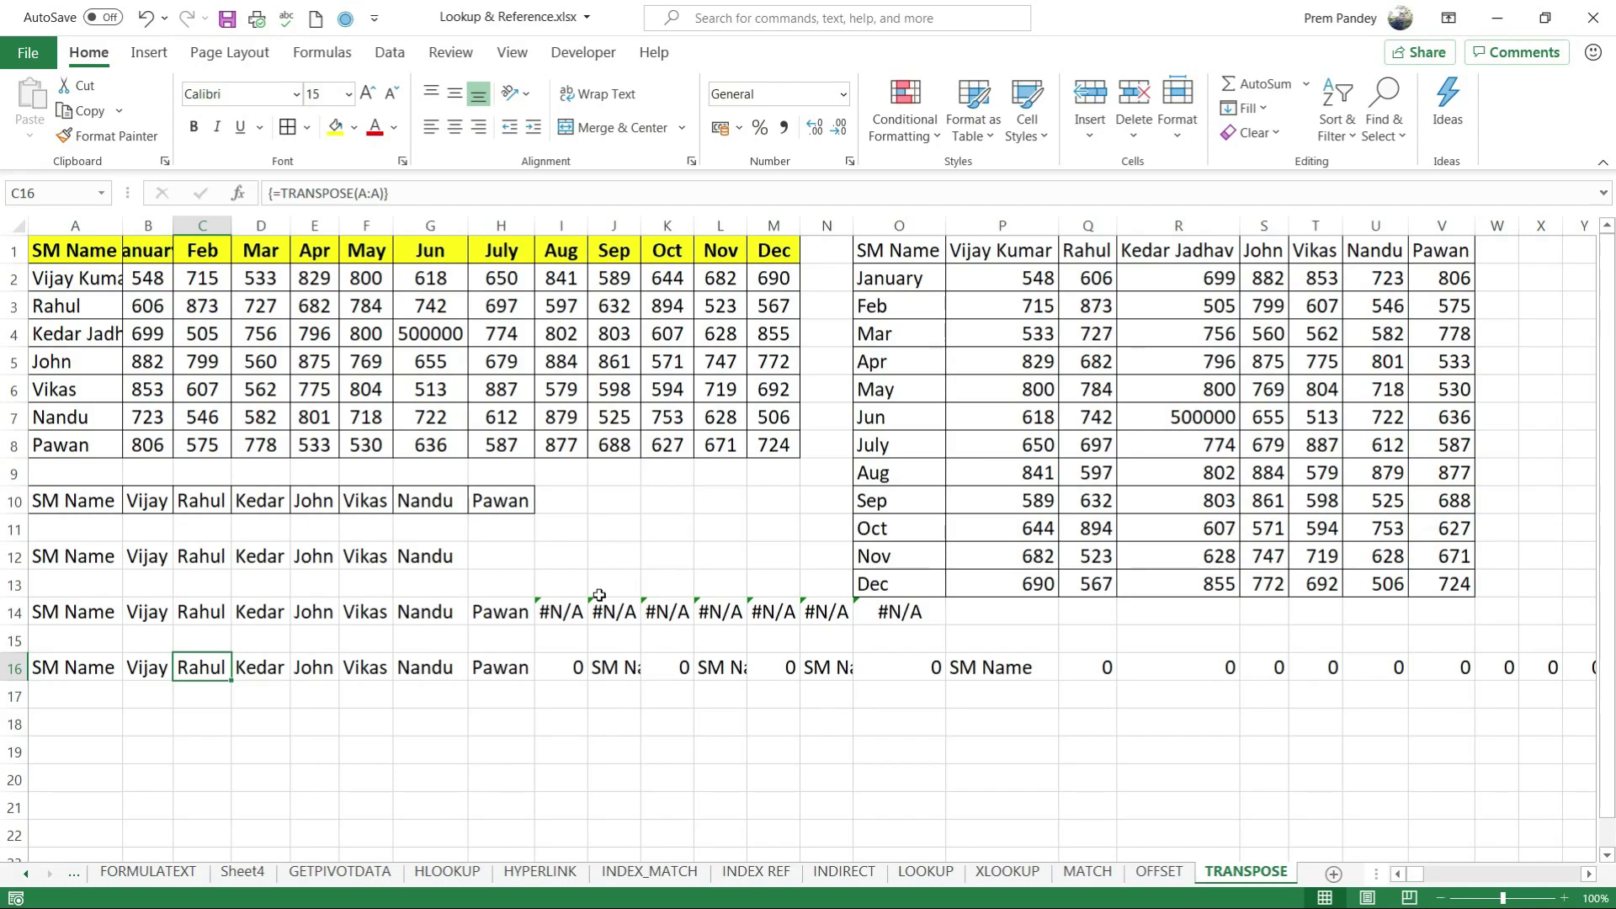
{"action": "key", "text": "shift+space"}
- Clear the old transpose results from row 16 and from all of row 14
{"action": "key", "text": "Delete"}
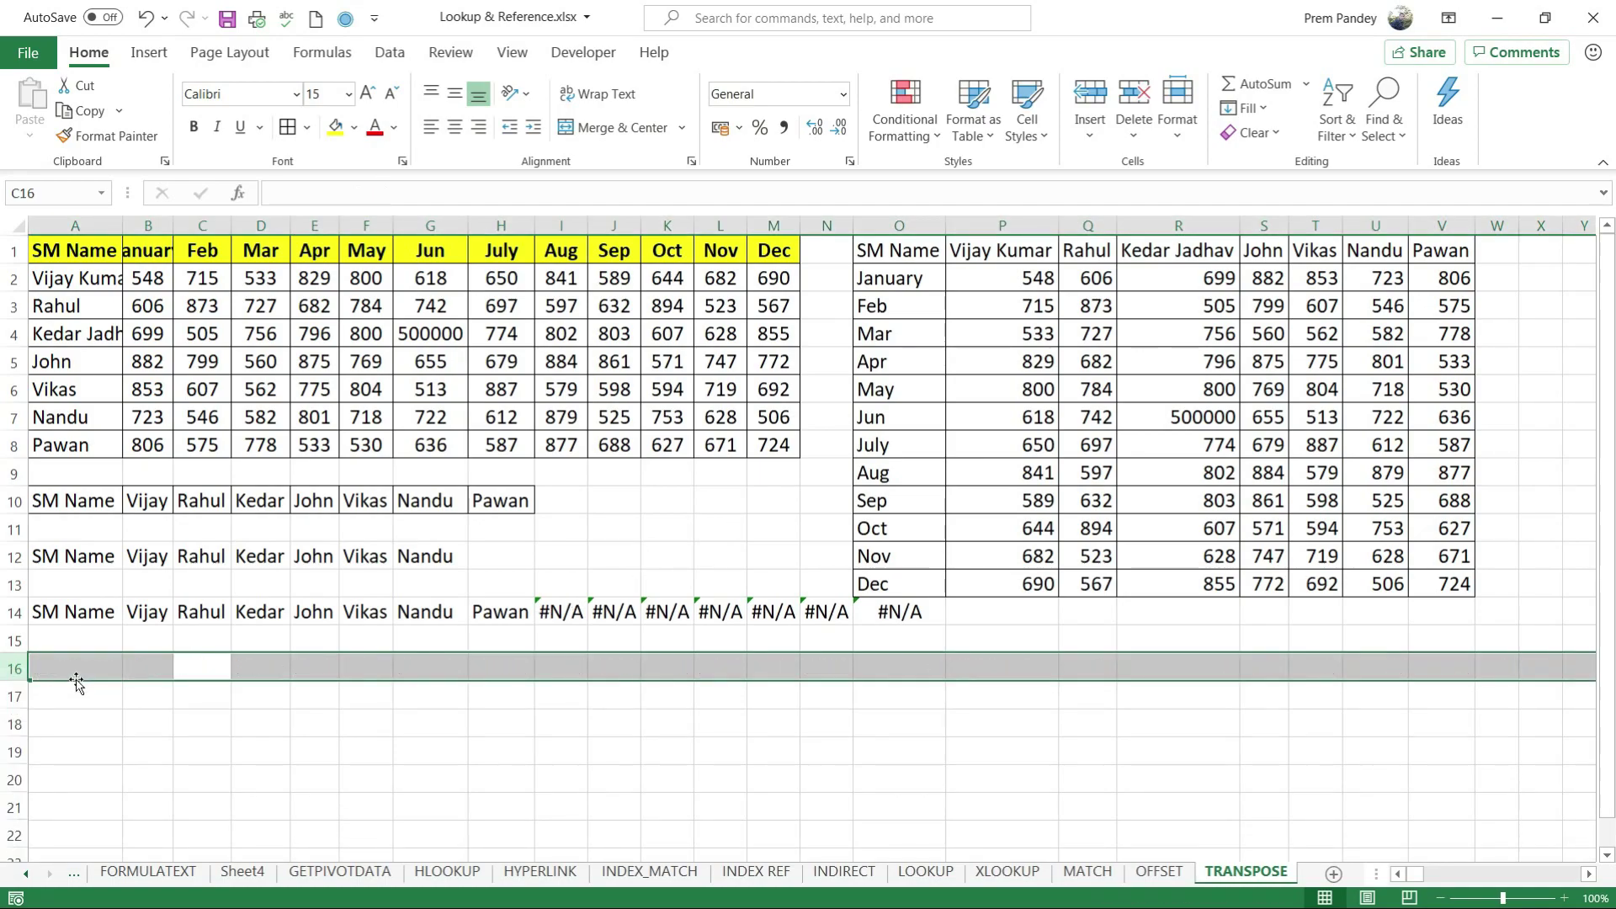
{"action": "left_click", "coordinate": [50, 605]}
{"action": "key", "text": "shift+space"}
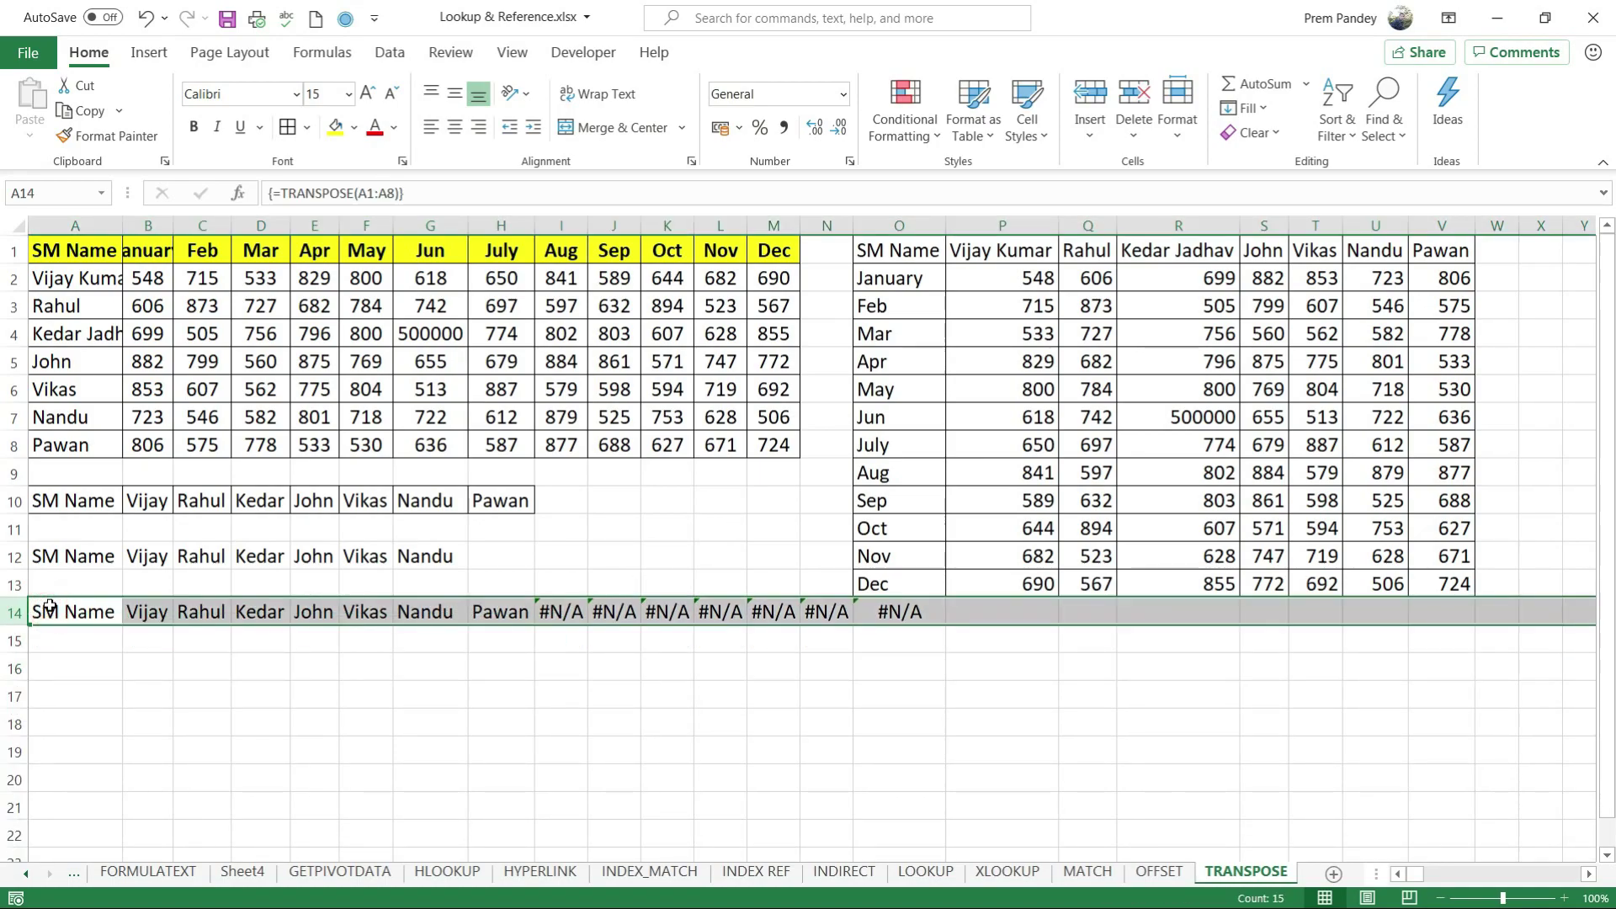
{"action": "key", "text": "Delete"}
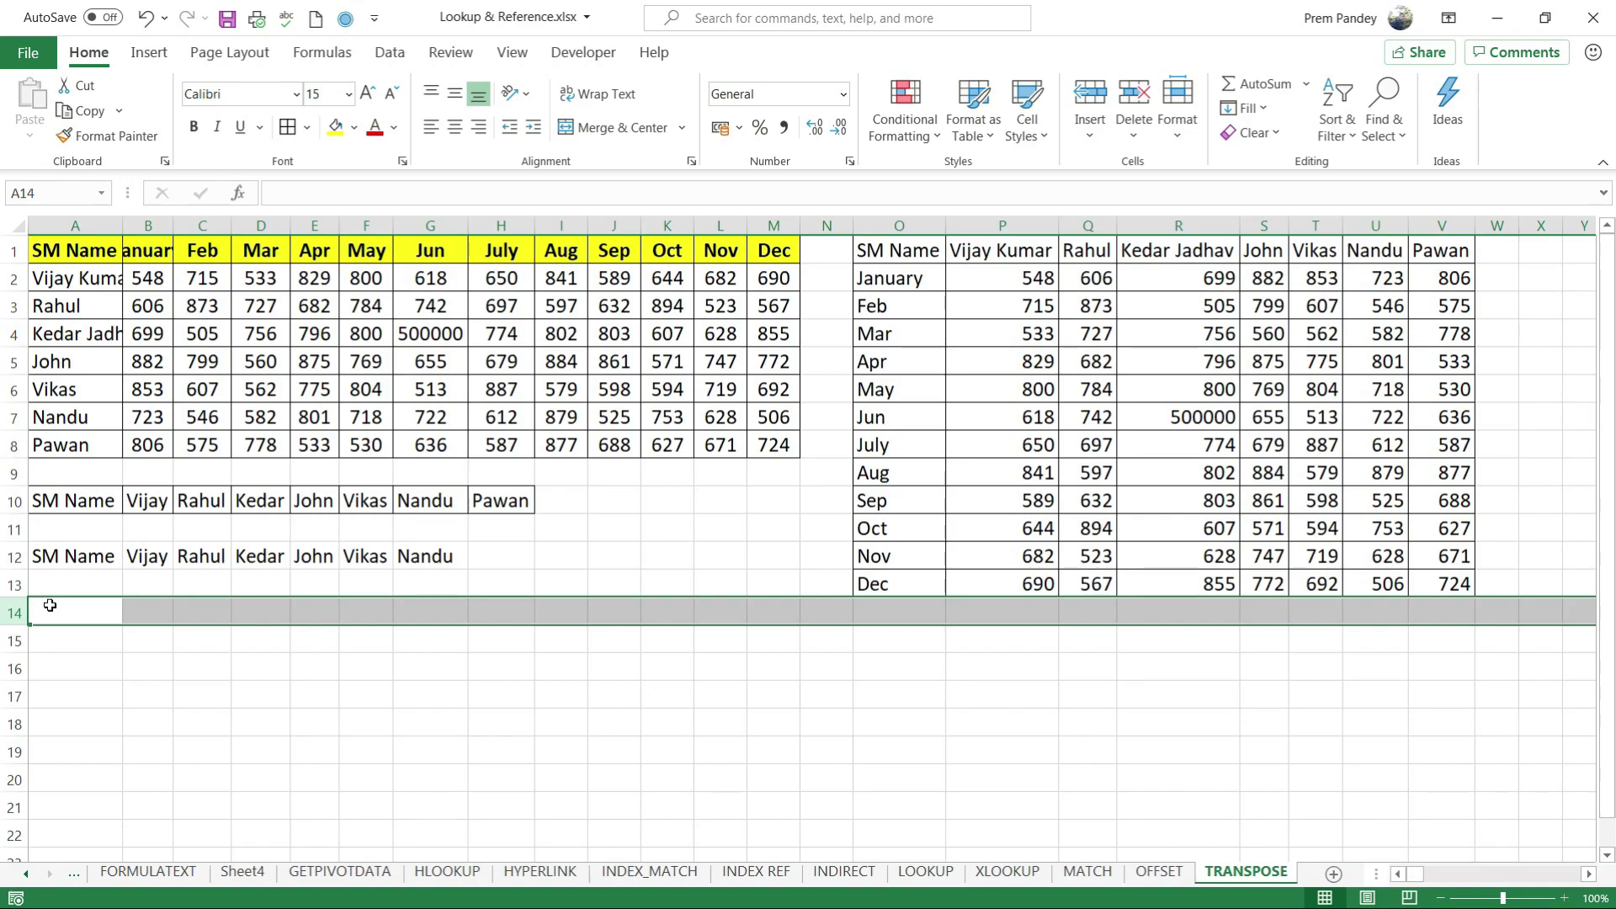
- Enter =TRANSPOSE(A1:A8) in A14 so the eight names spill across A14:H14
{"action": "left_click", "coordinate": [49, 605]}
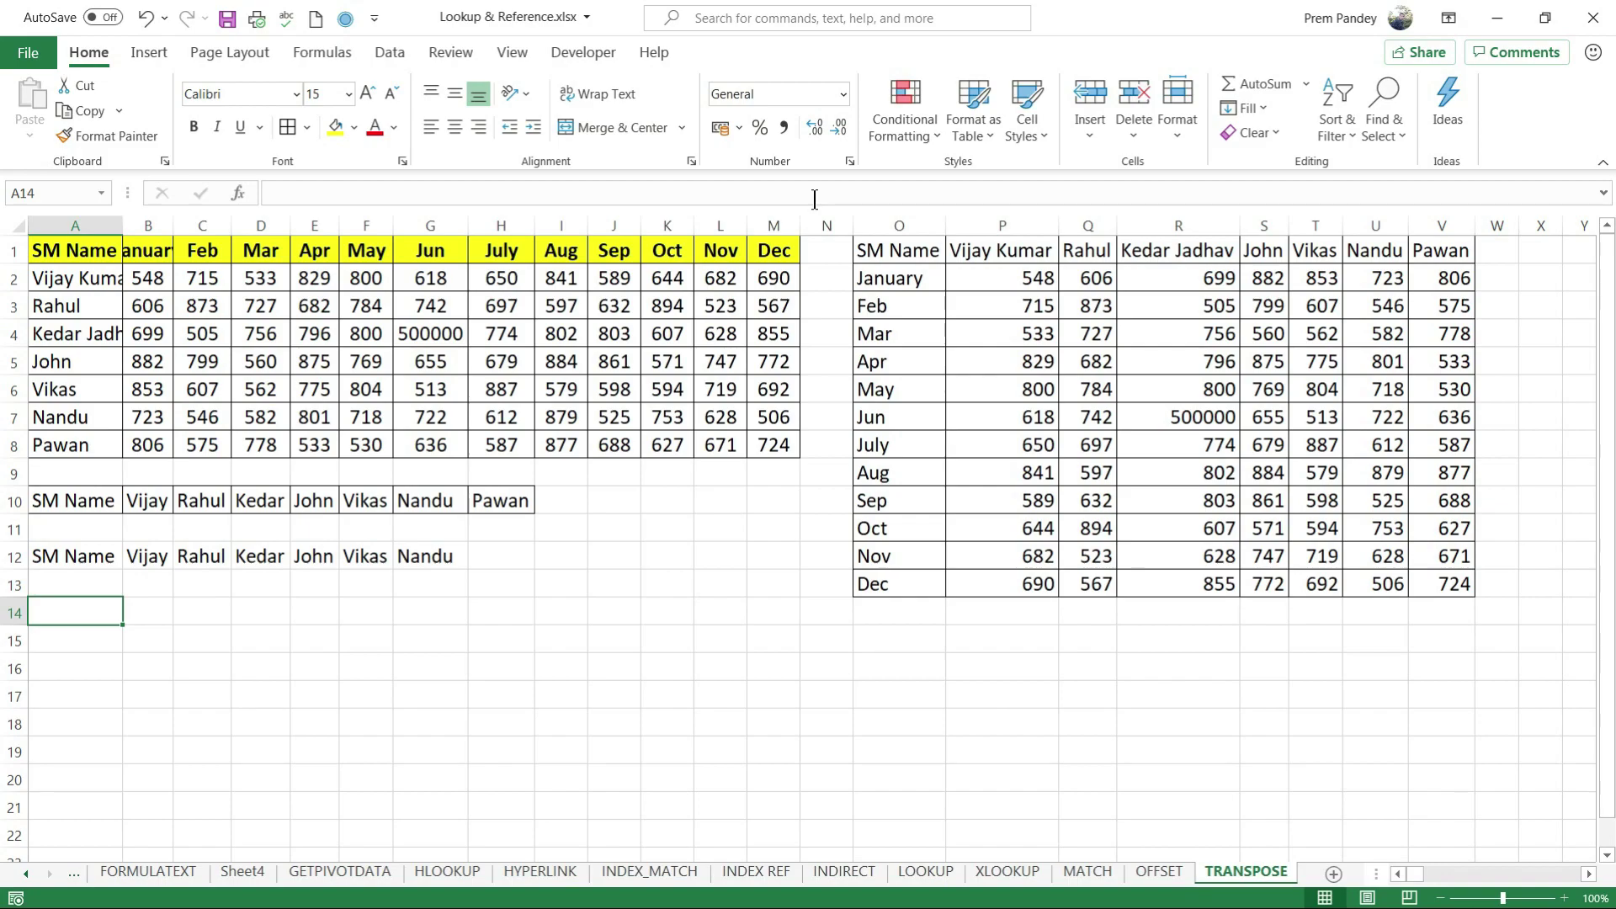
{"action": "type", "text": "=t"}
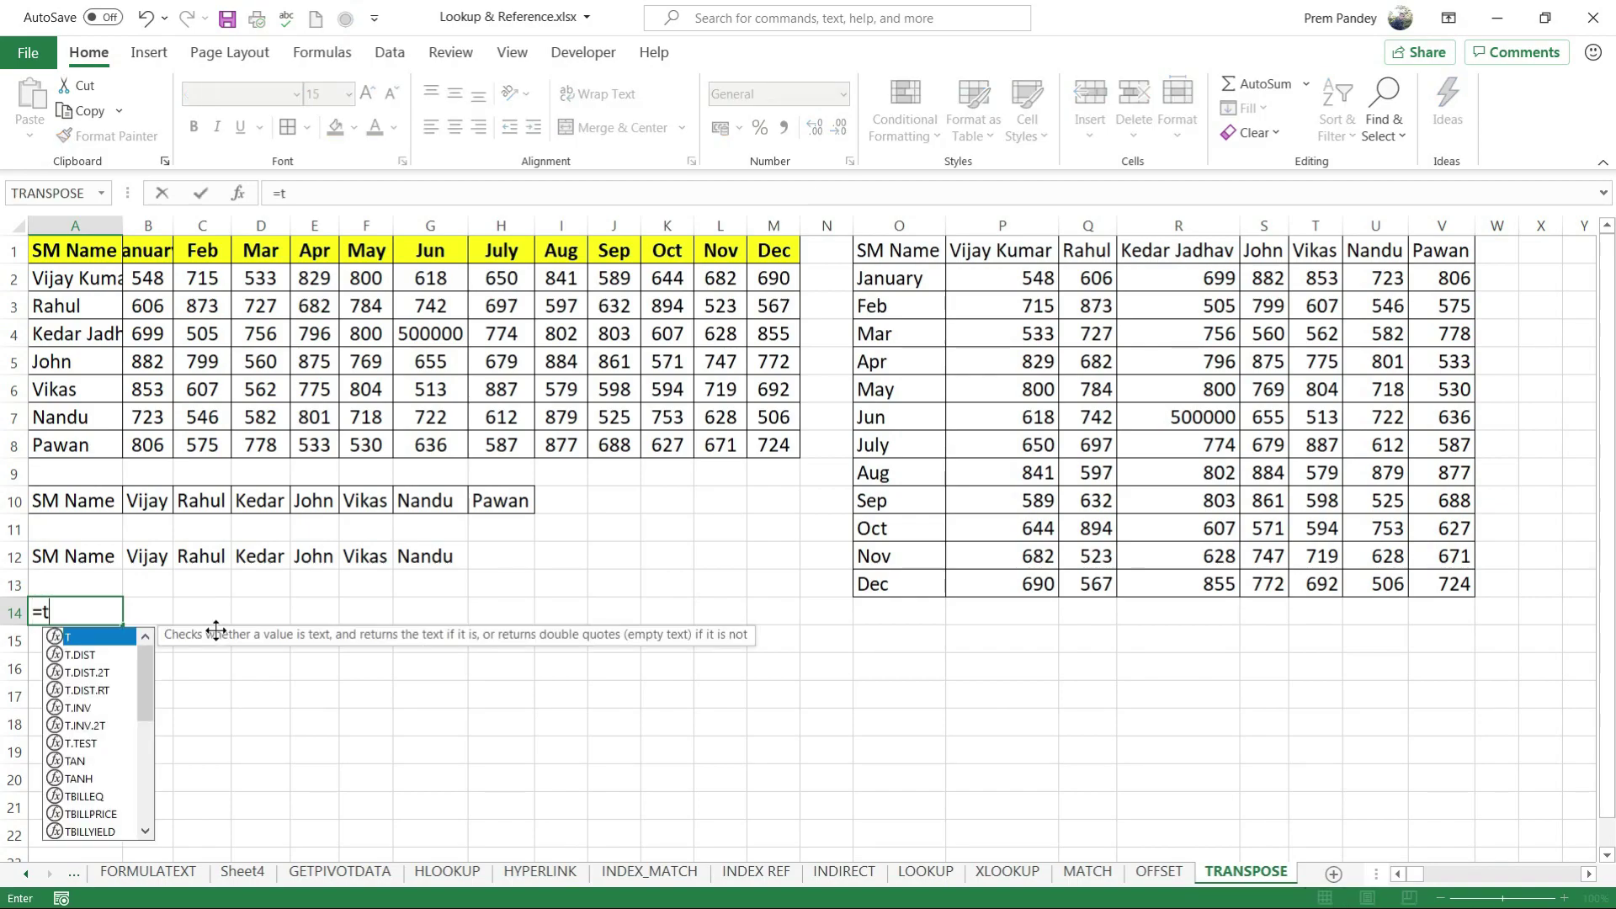
{"action": "type", "text": "ra"}
{"action": "key", "text": "Tab"}
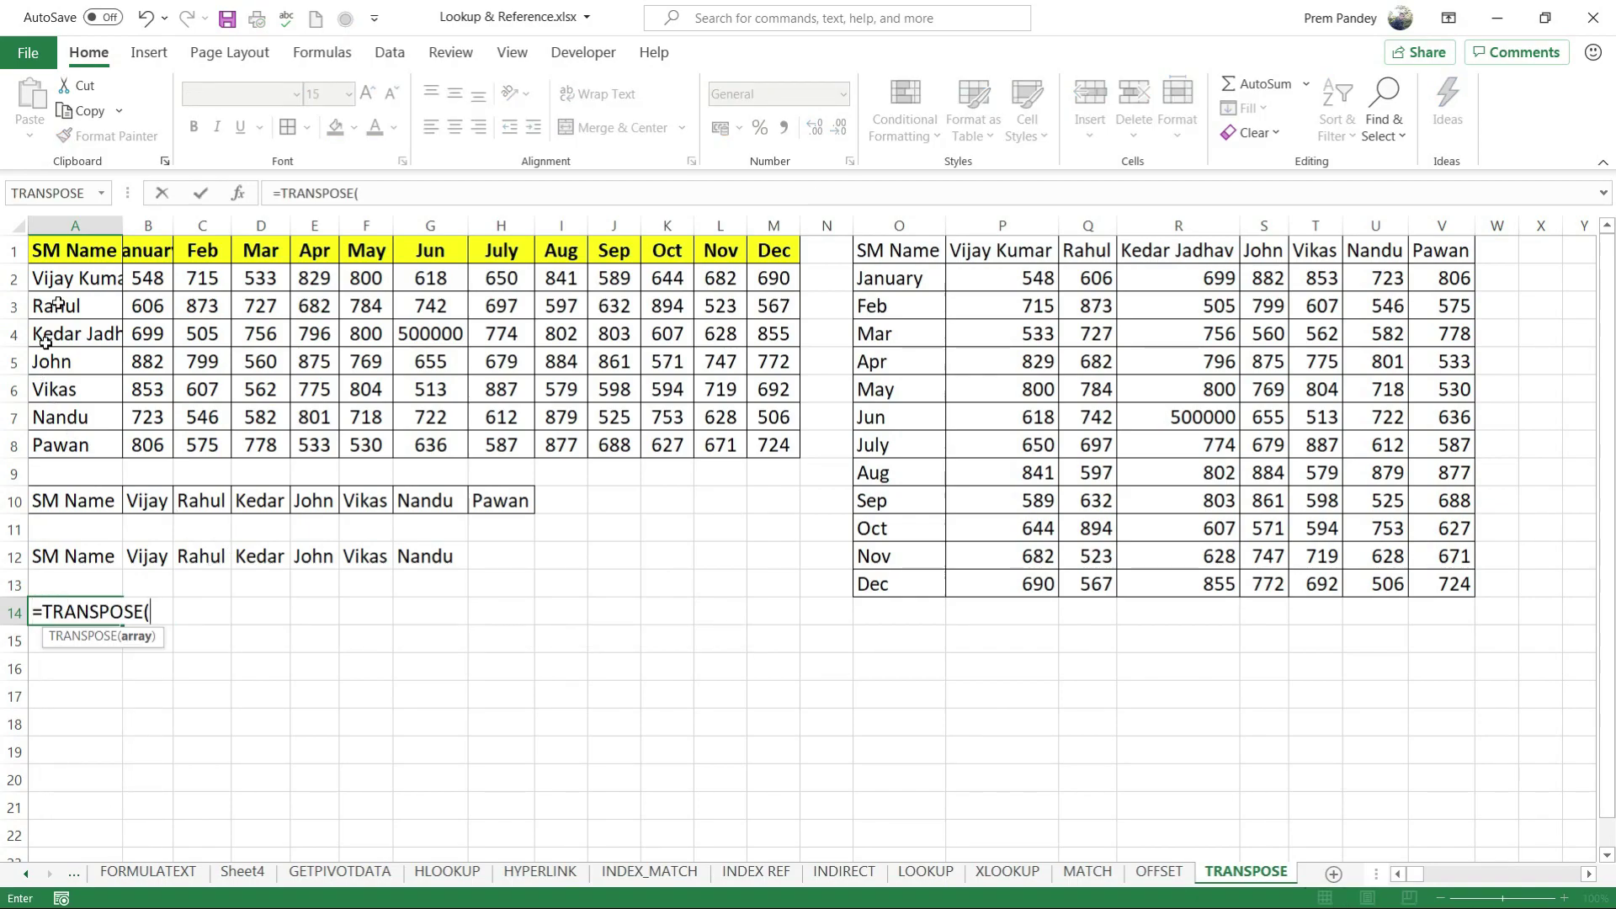
{"action": "left_click_drag", "start_coordinate": [76, 251], "coordinate": [93, 449]}
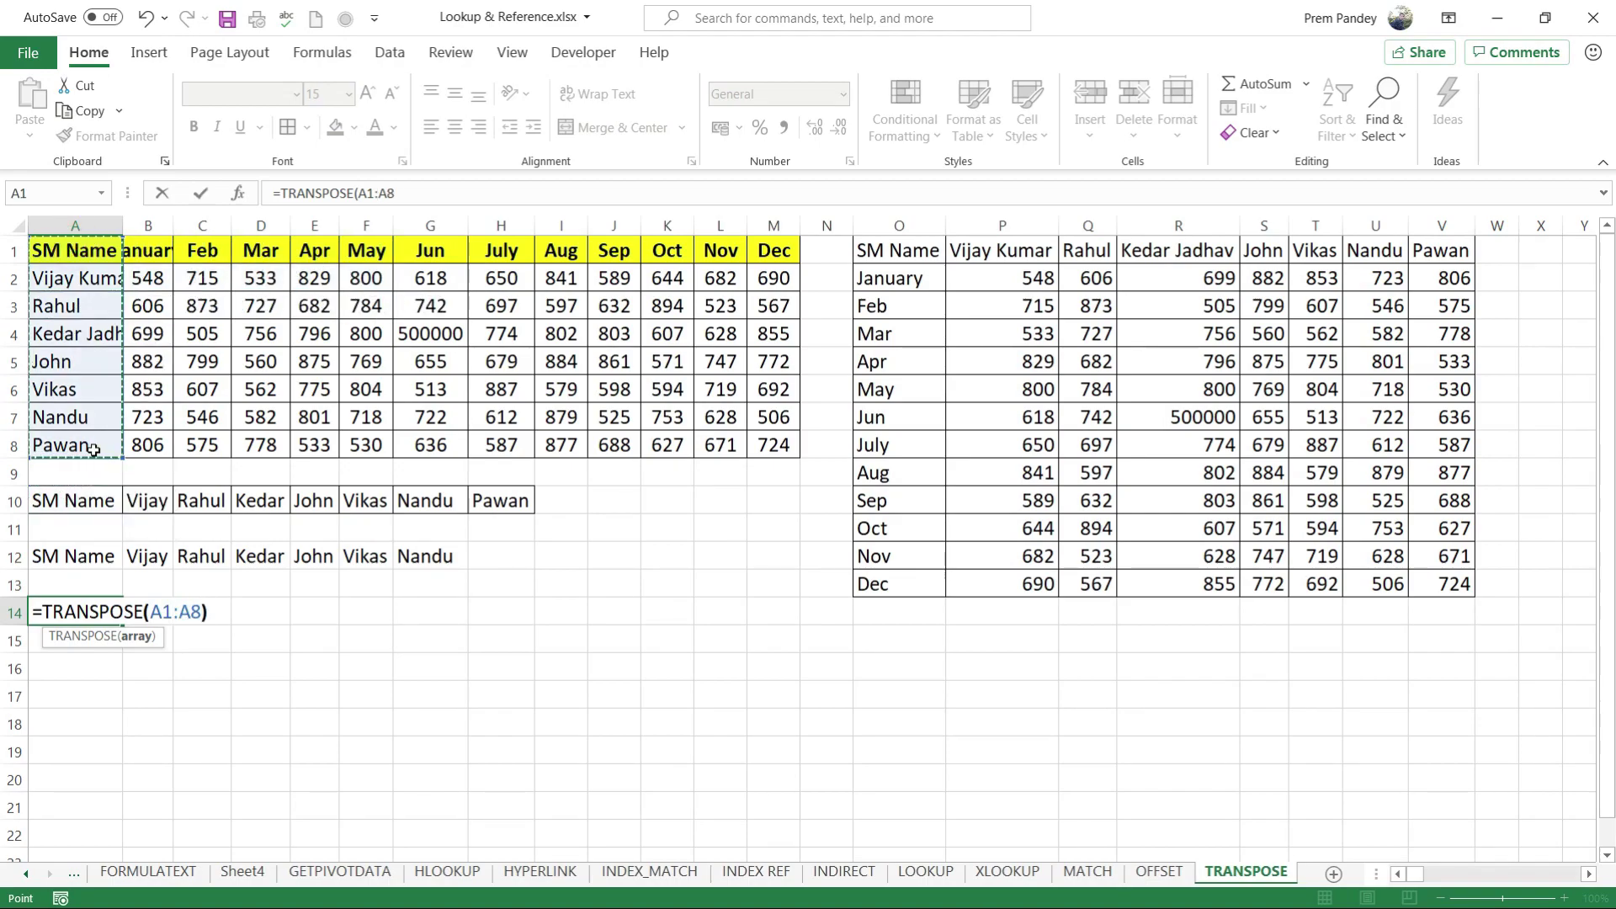
{"action": "key", "text": "Return"}
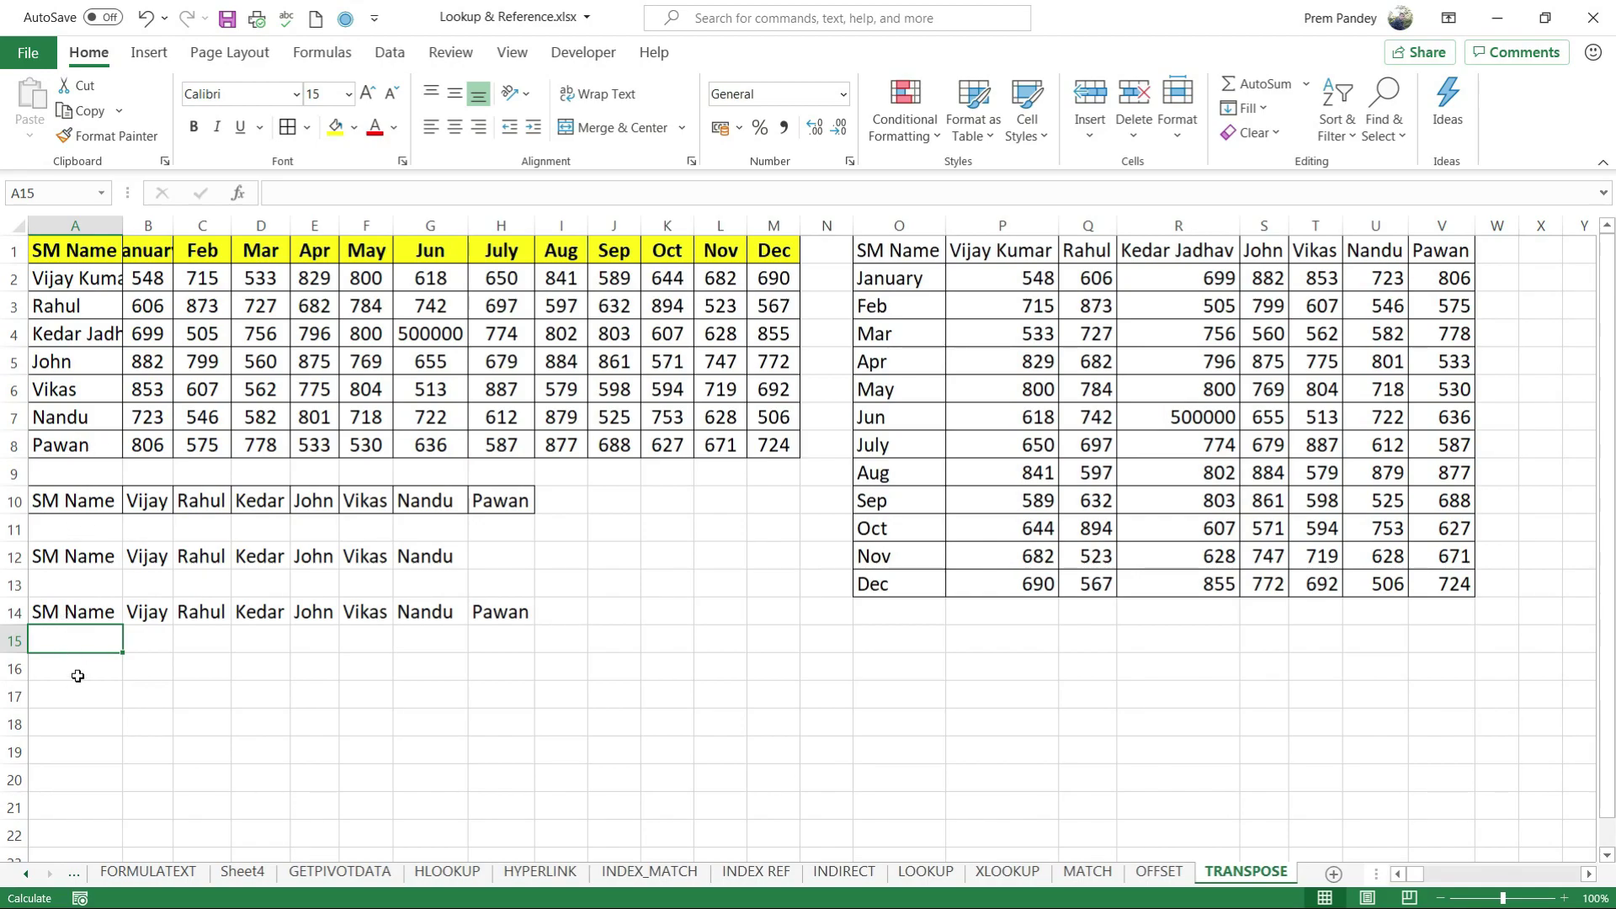
- Enter =TRANSPOSE(A1:M1) in K10 to list SM Name through Dec, then autofit column K
{"action": "left_click", "coordinate": [650, 505]}
{"action": "type", "text": "=tra"}
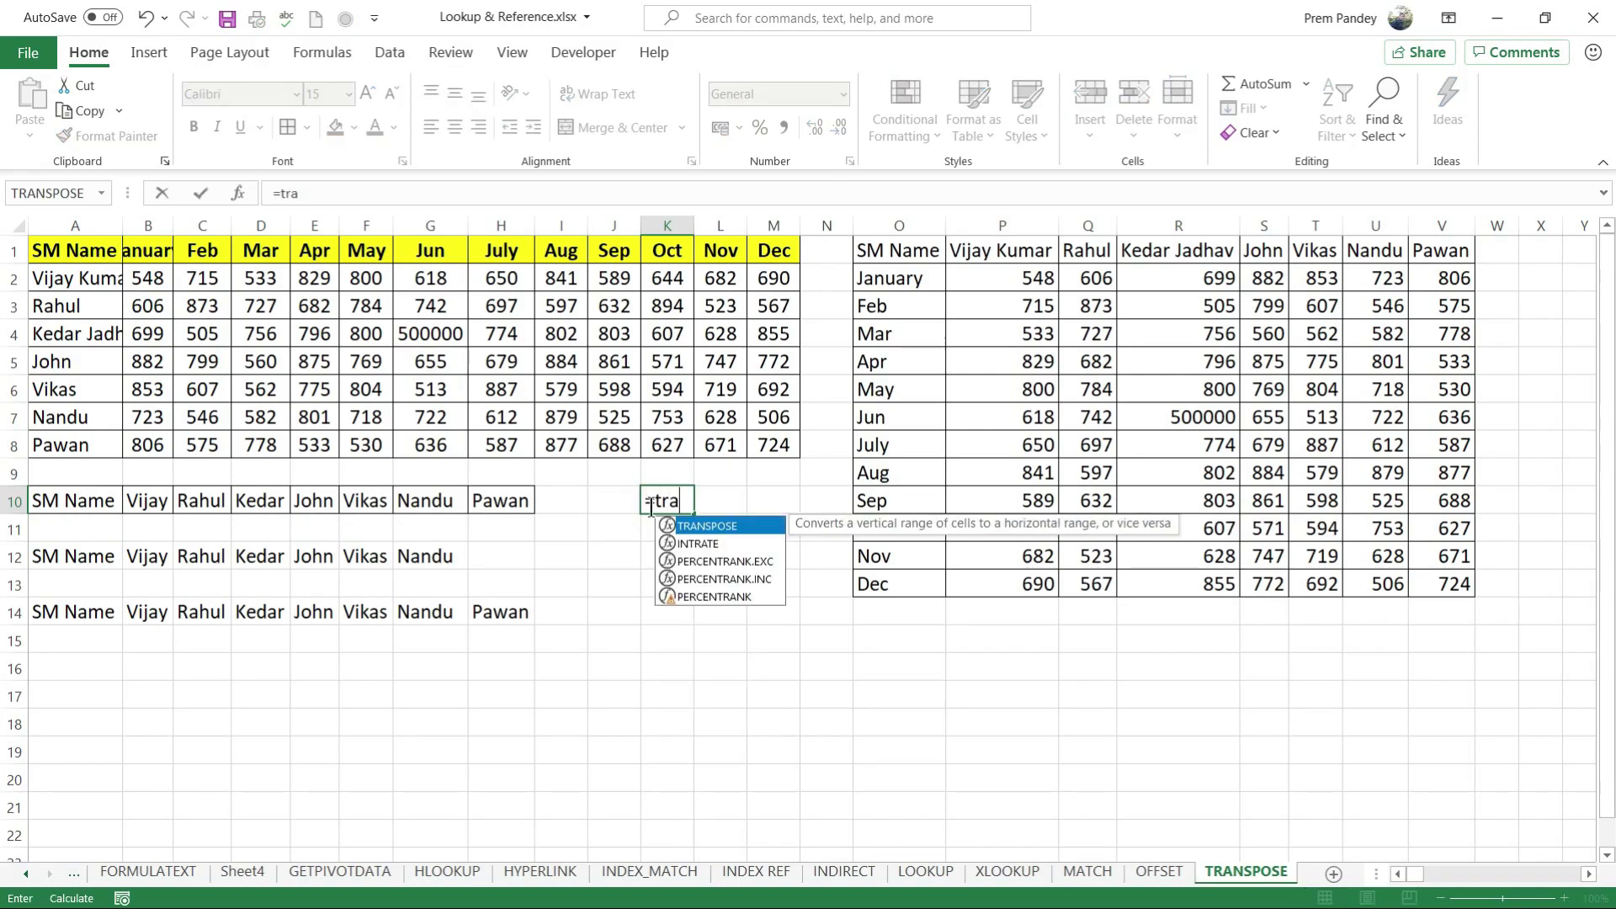
{"action": "key", "text": "Tab"}
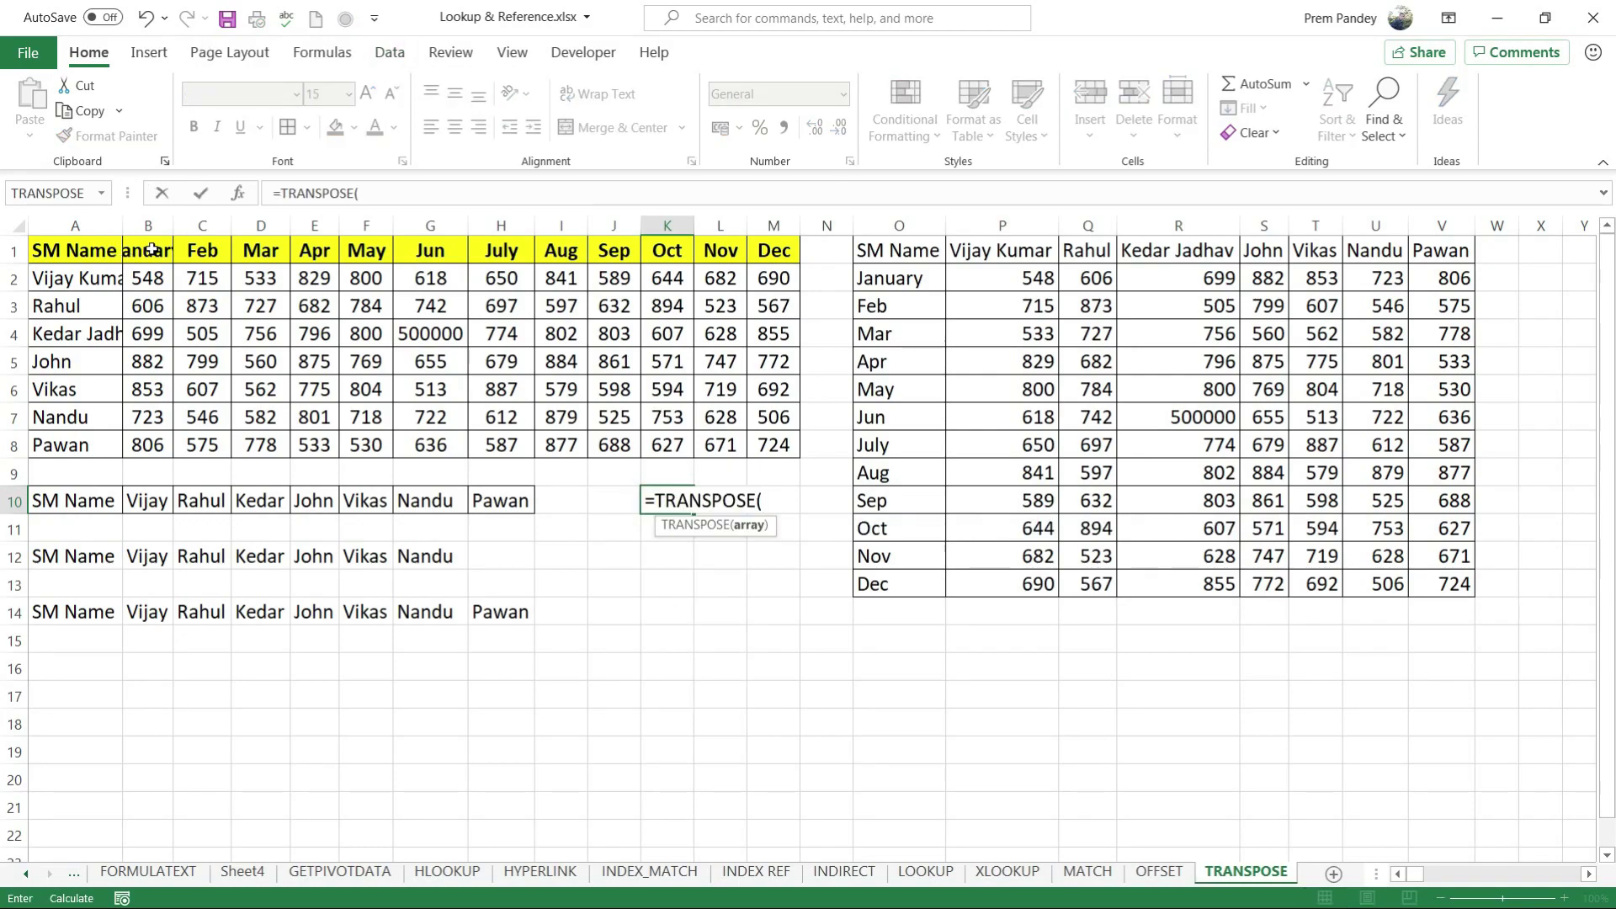
{"action": "left_click_drag", "start_coordinate": [93, 252], "coordinate": [787, 244]}
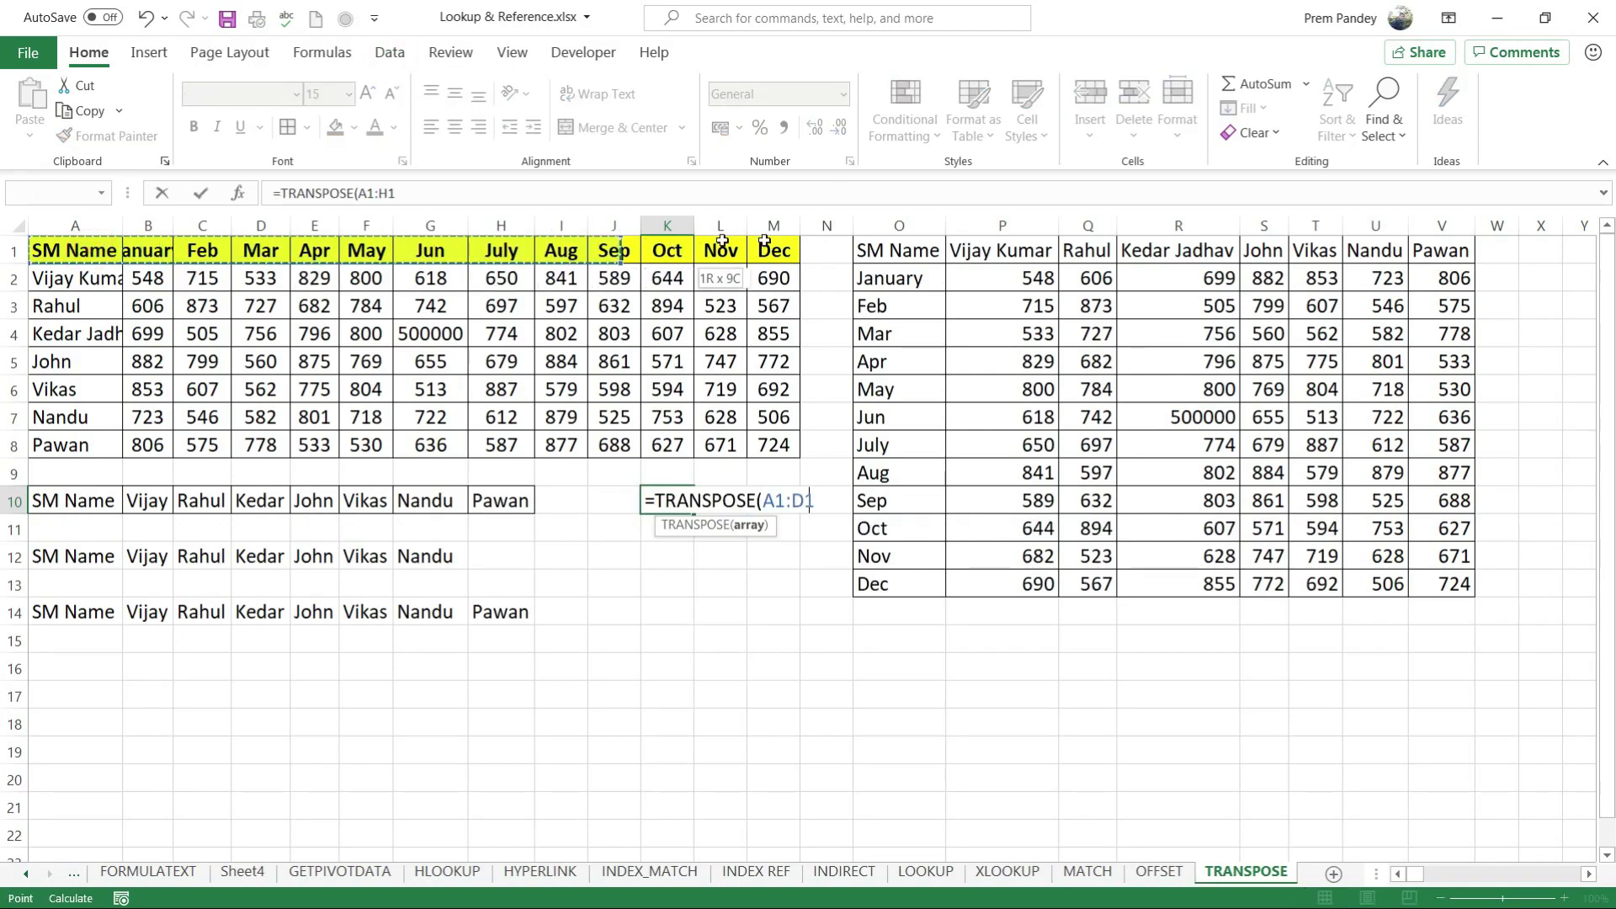
{"action": "type", "text": ")"}
{"action": "key", "text": "Return"}
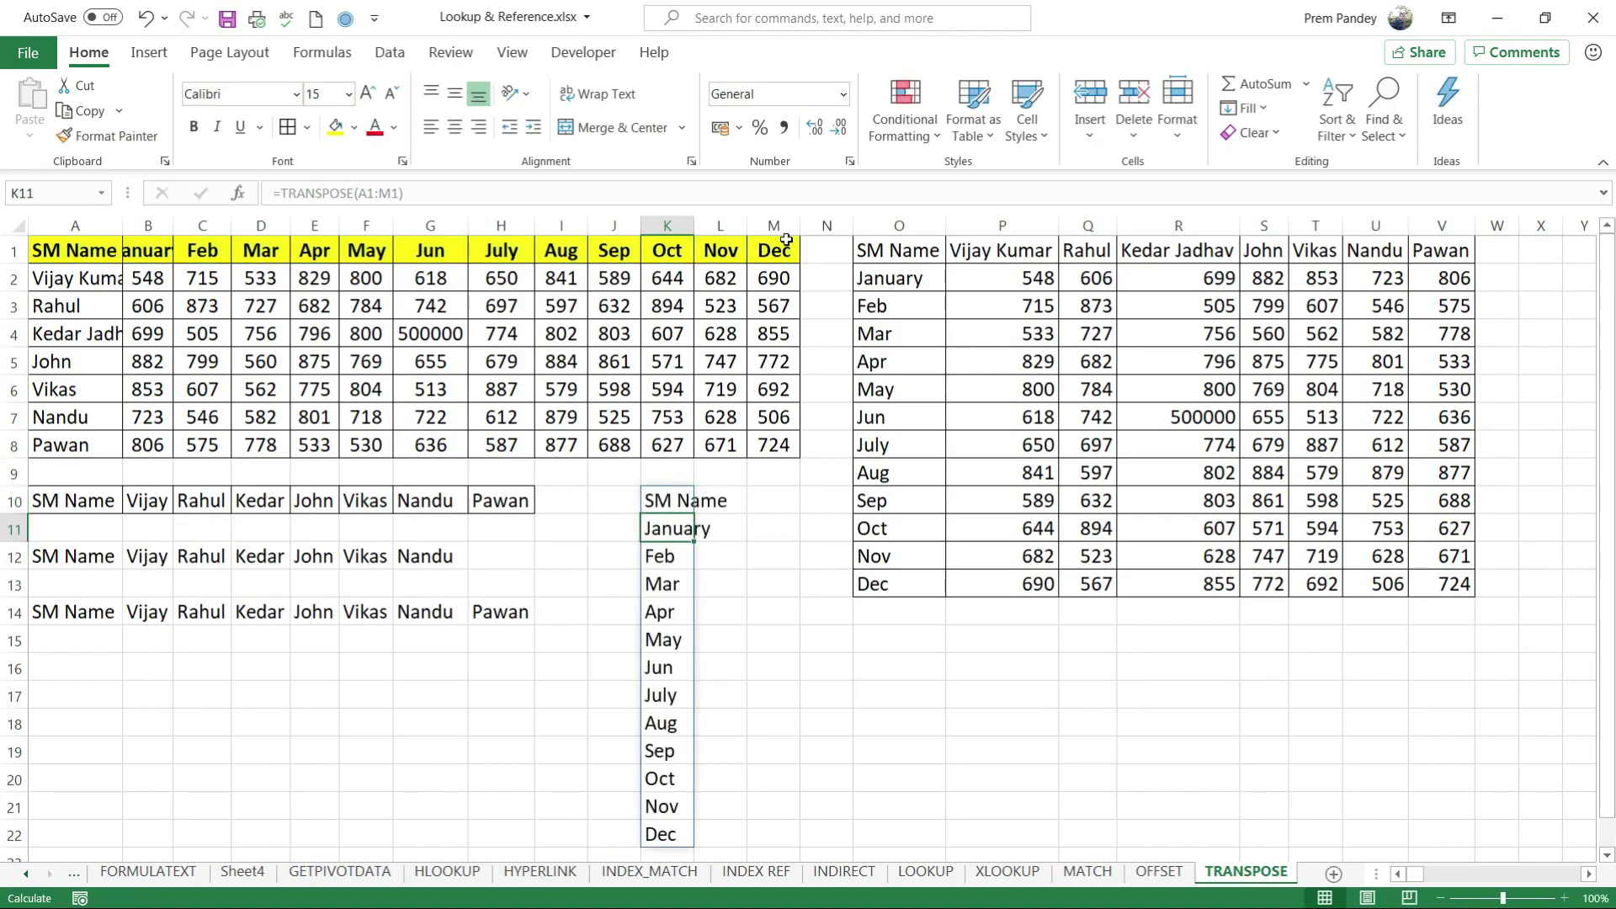
{"action": "left_click", "coordinate": [682, 488]}
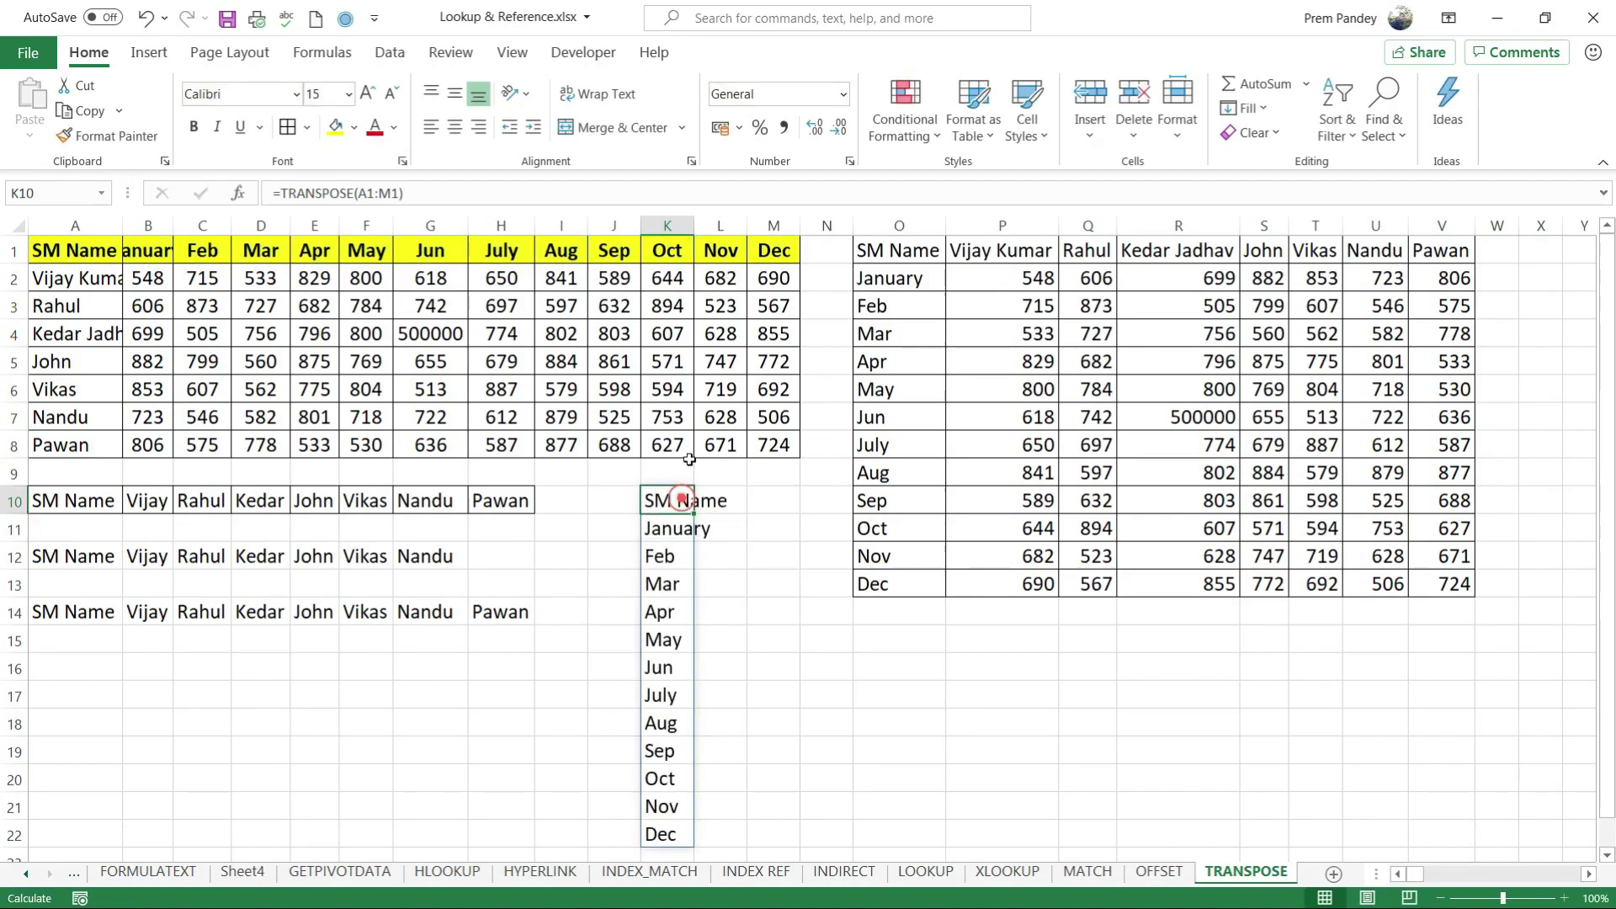
{"action": "double_click", "coordinate": [694, 226]}
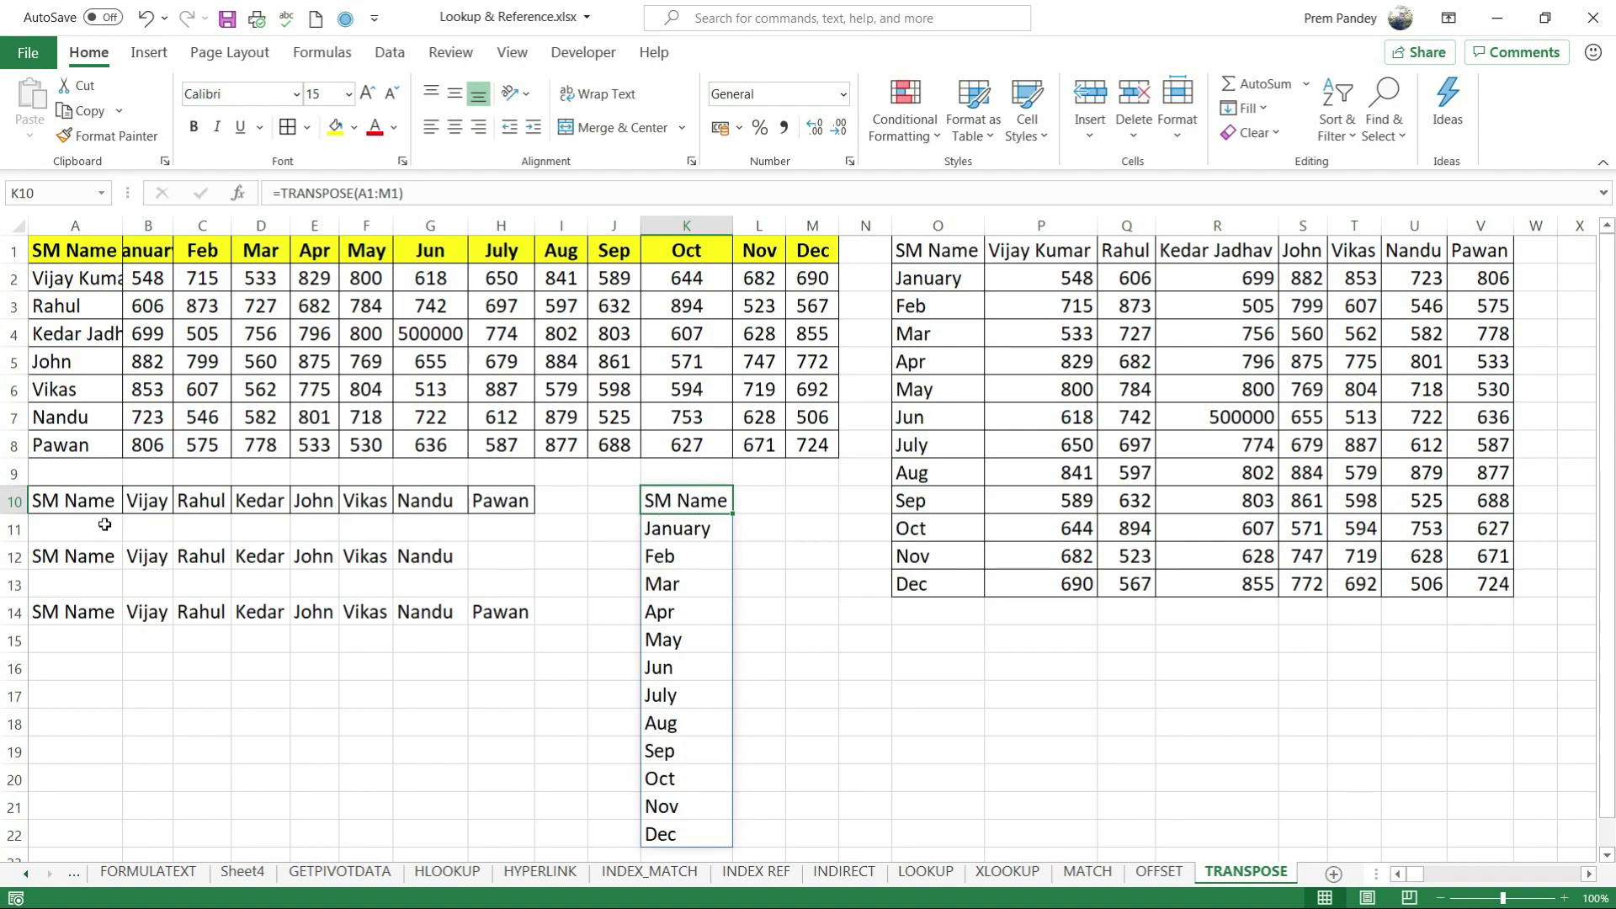
{"action": "left_click", "coordinate": [80, 501]}
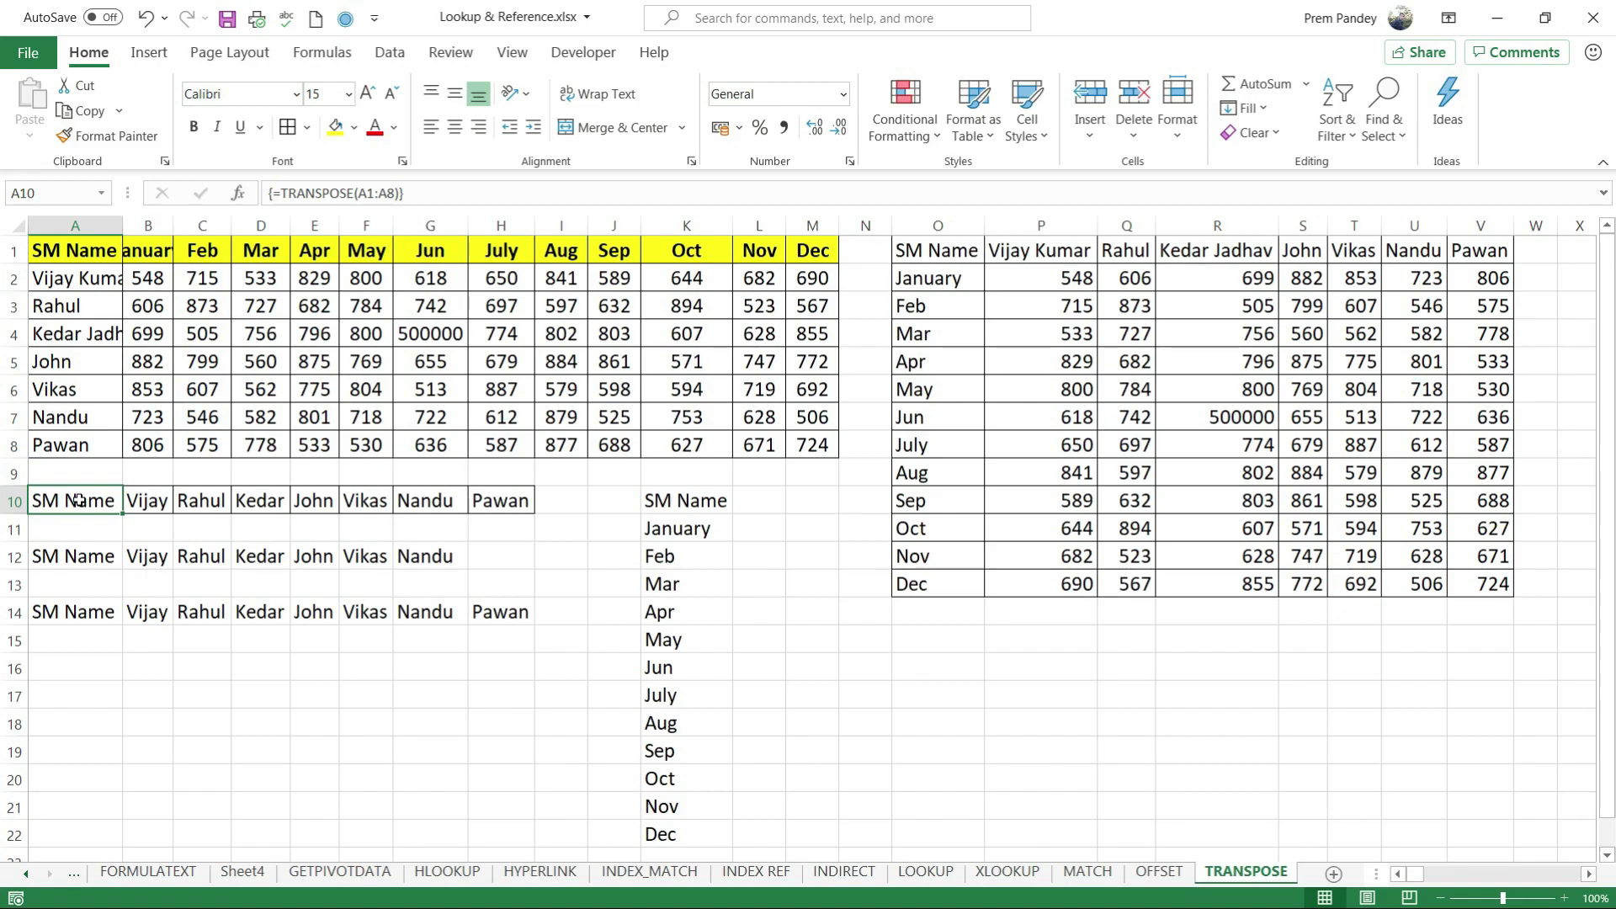
{"action": "left_click_drag", "start_coordinate": [77, 500], "coordinate": [487, 503]}
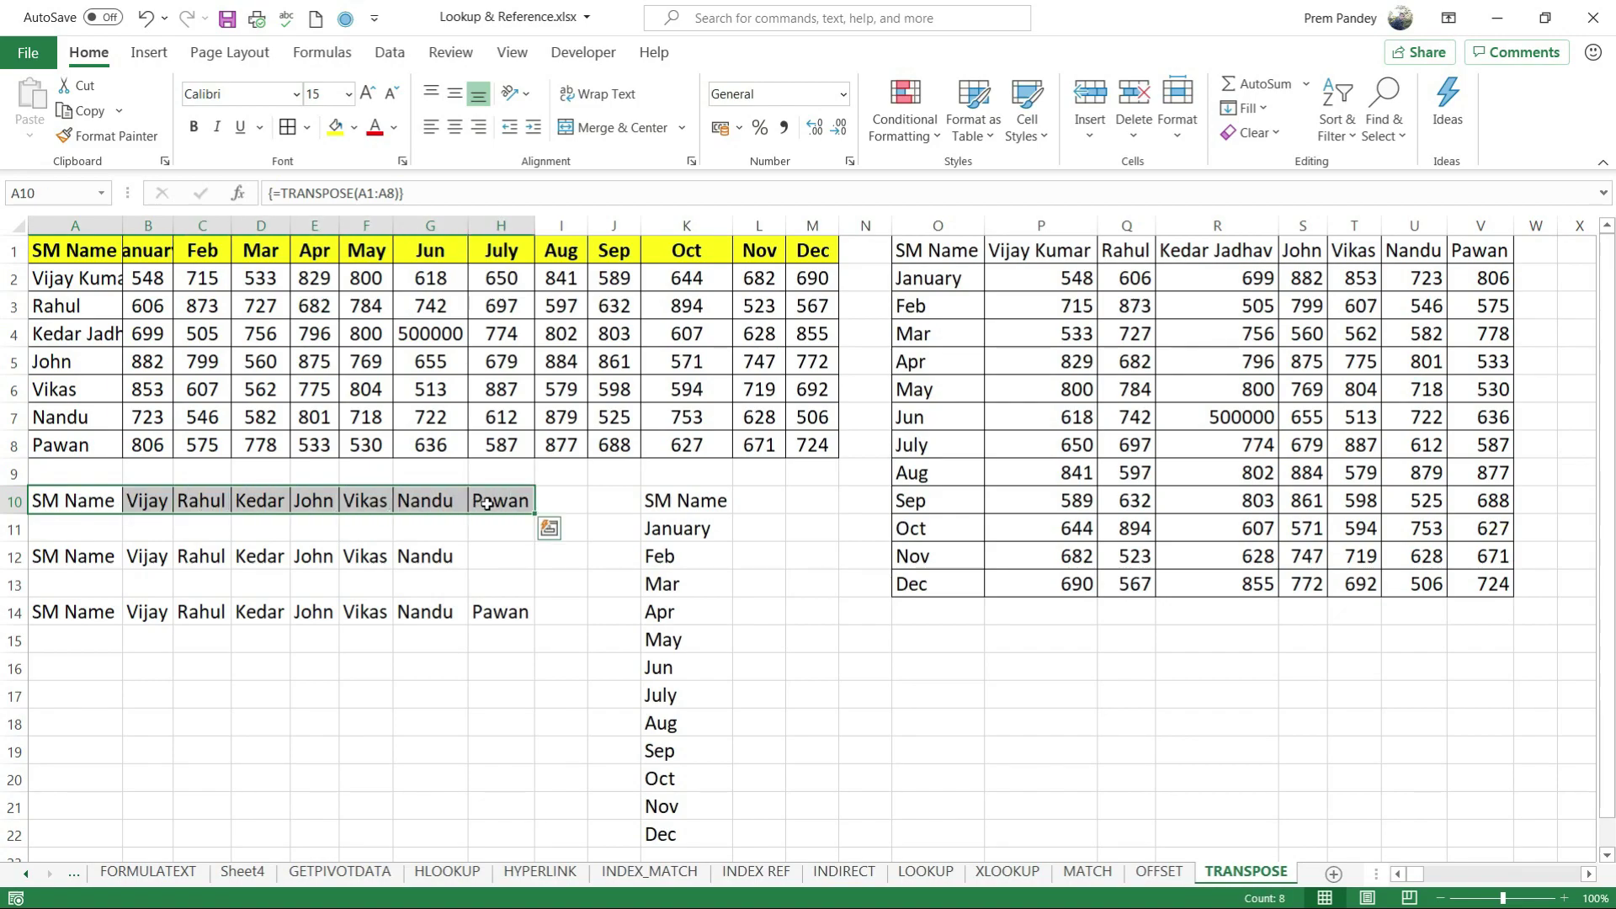